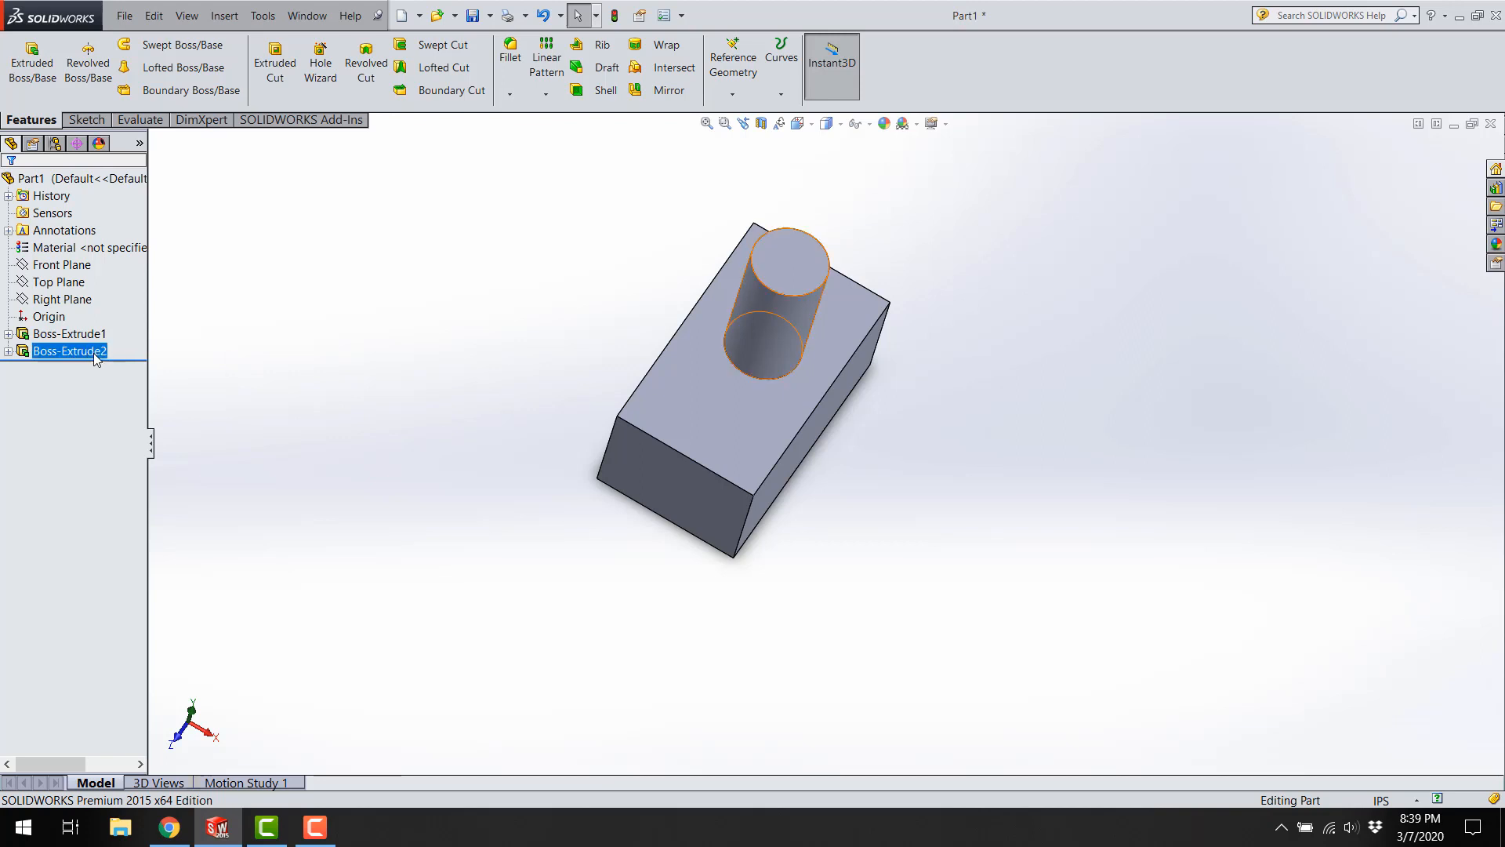
Delete the cylindrical Boss-Extrude2 feature from the top of the block, without deleting its absorbed sketch.
click(88, 354)
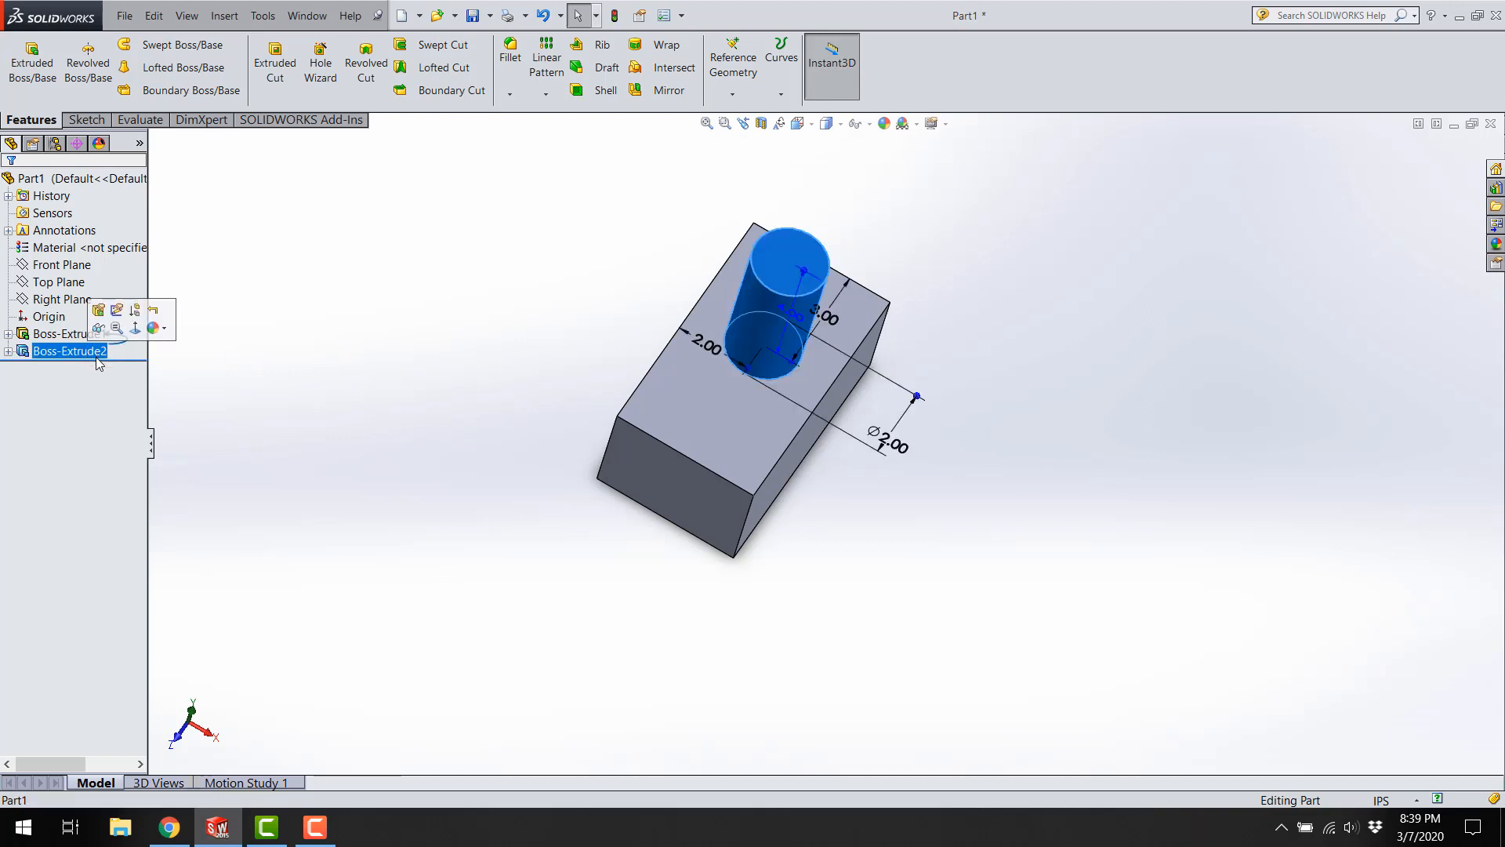
right_click(81, 355)
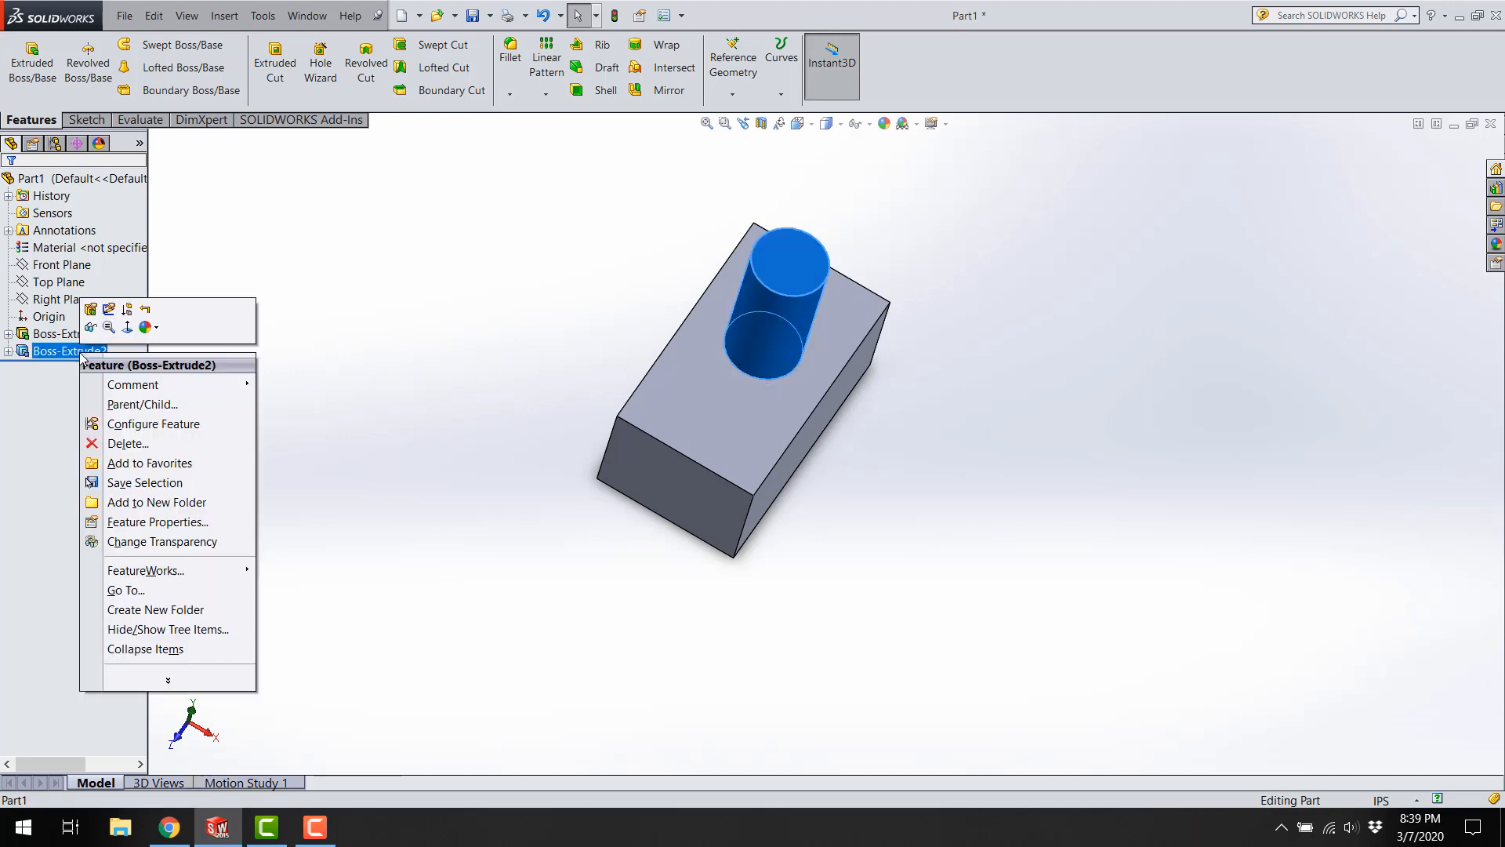
click(126, 444)
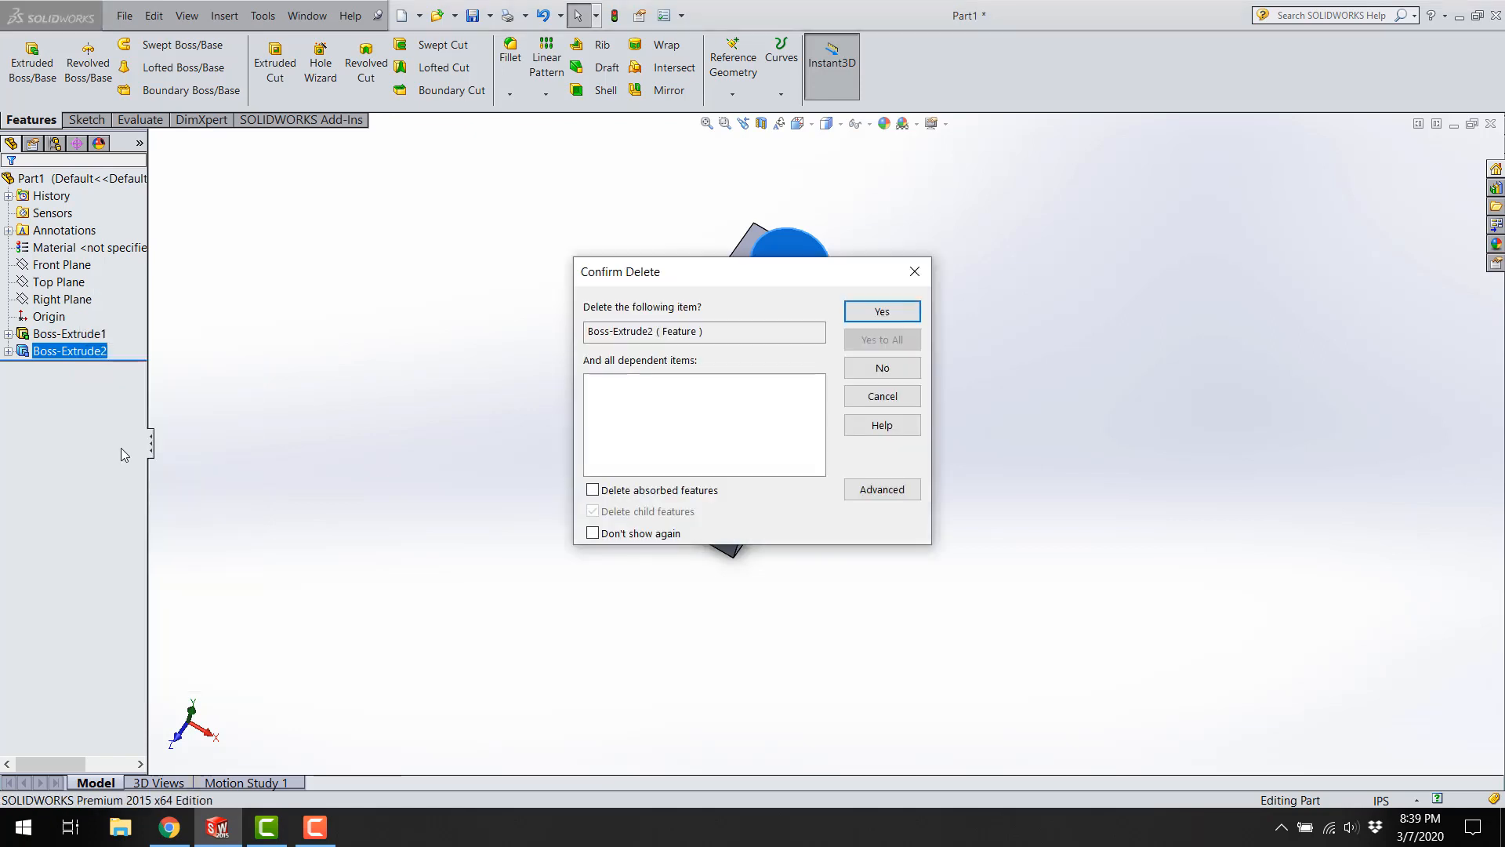
click(866, 315)
Delete the leftover circle sketch, Sketch2, from the block's top face.
middle_drag(519, 363, 502, 365)
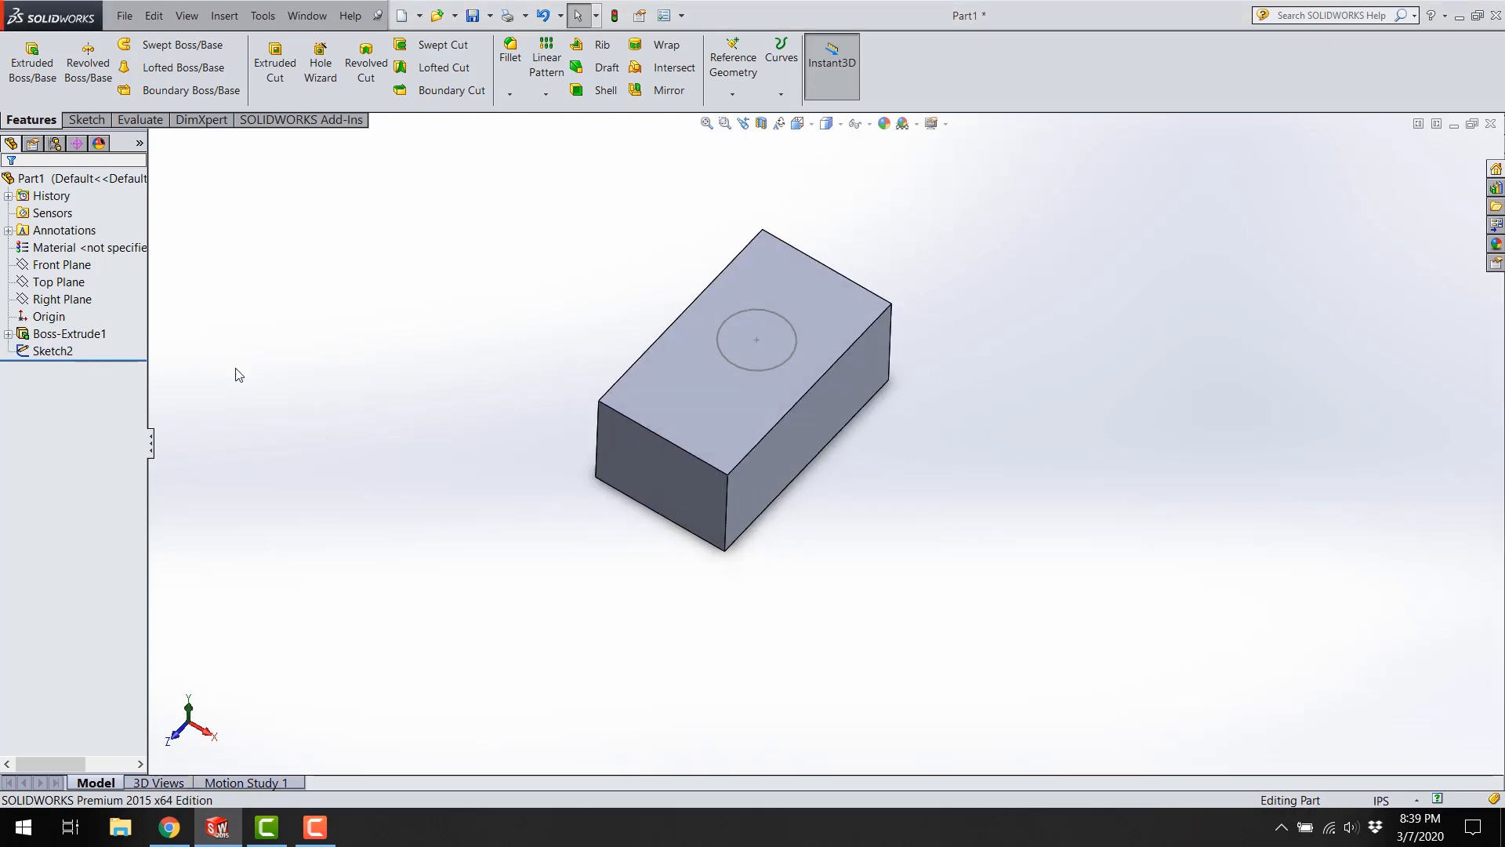
click(53, 350)
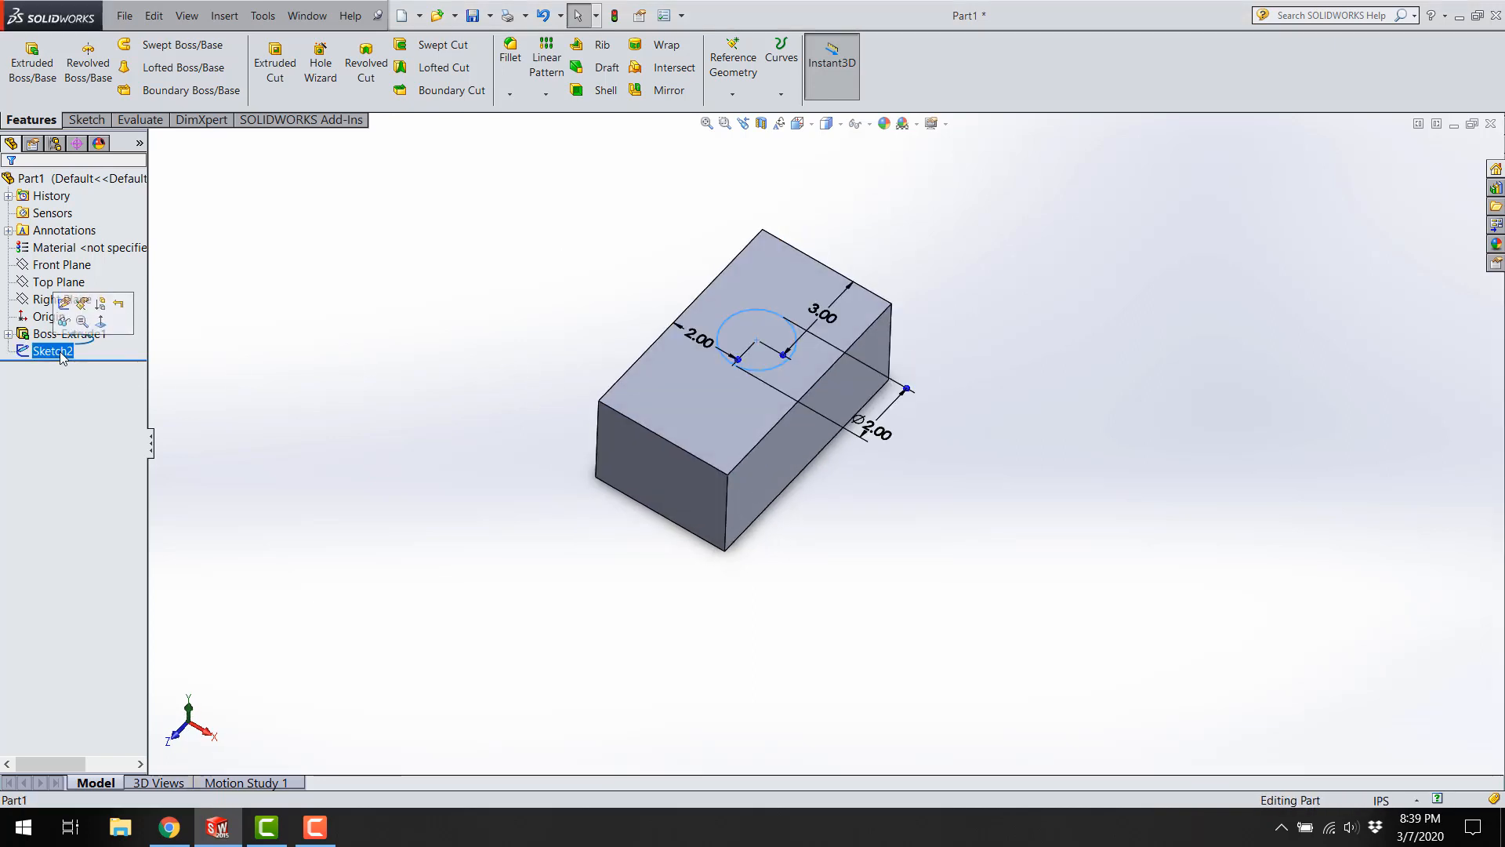
right_click(60, 352)
click(118, 444)
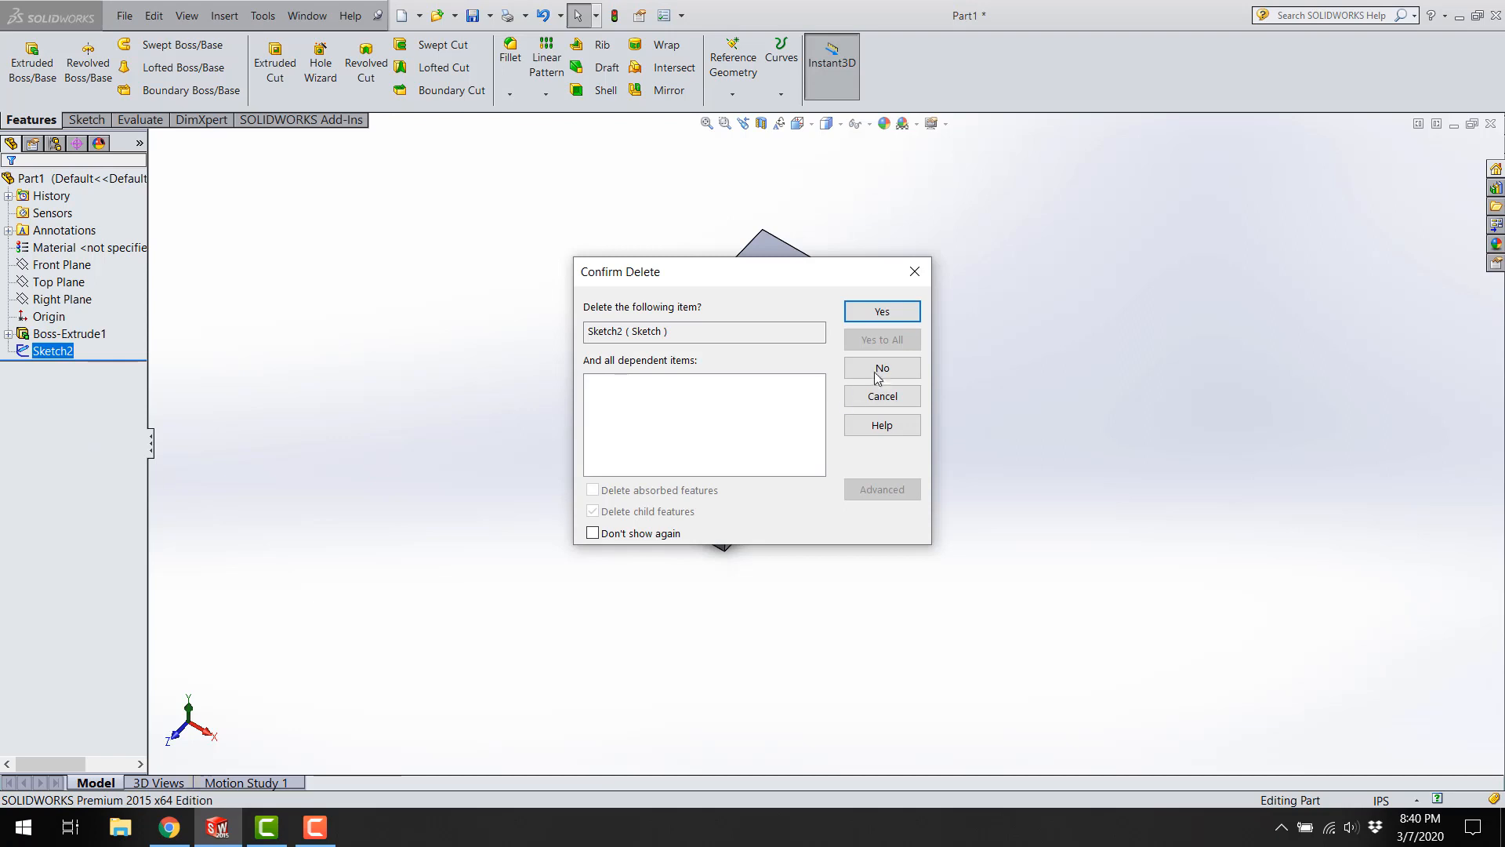
click(883, 313)
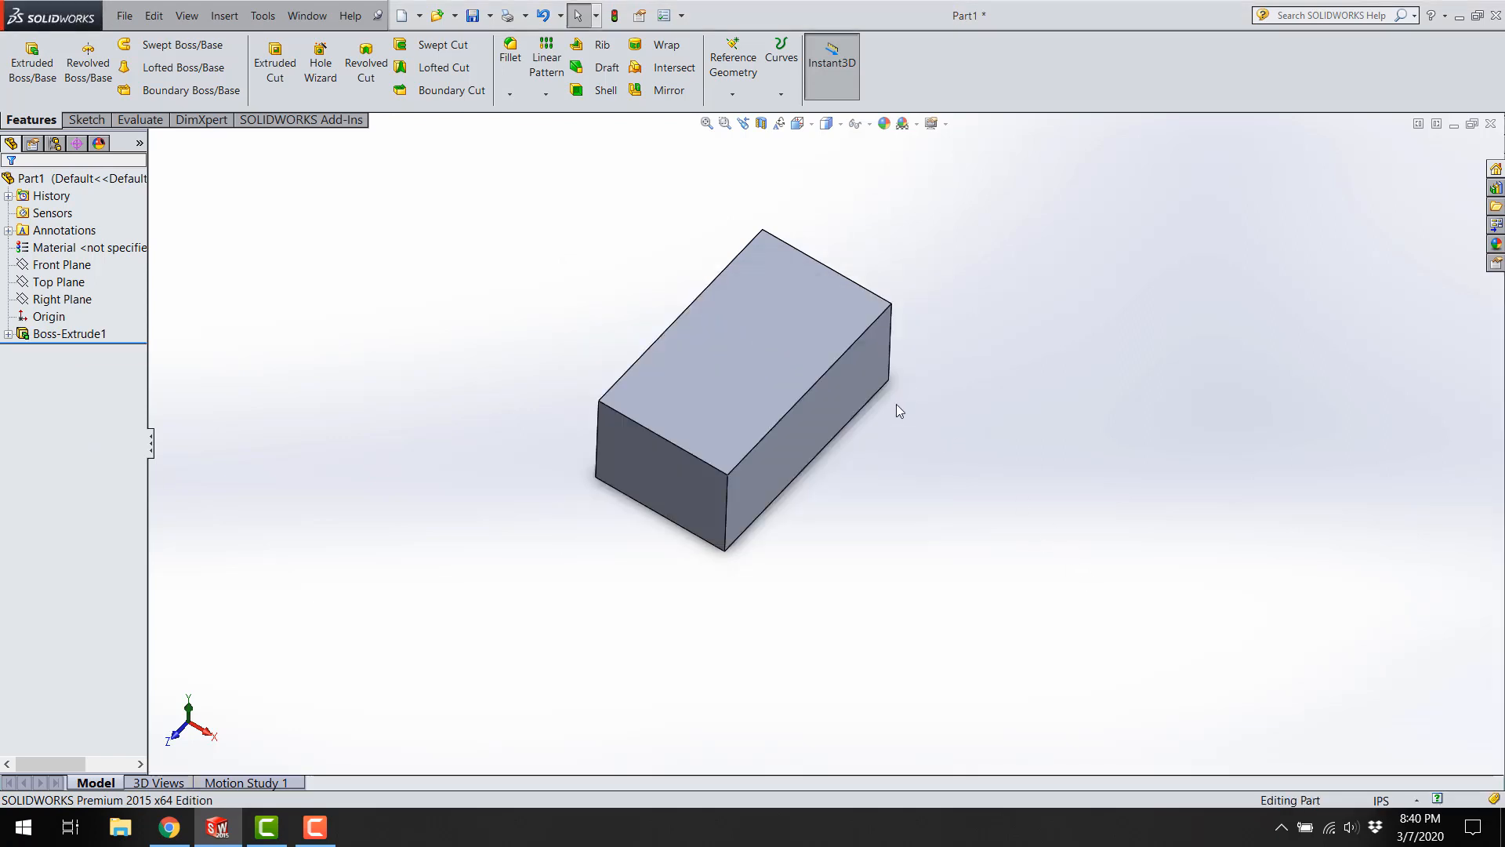
Edit the block's extrusion, Boss-Extrude1, to remove its second direction.
middle_drag(770, 437, 778, 373)
click(778, 373)
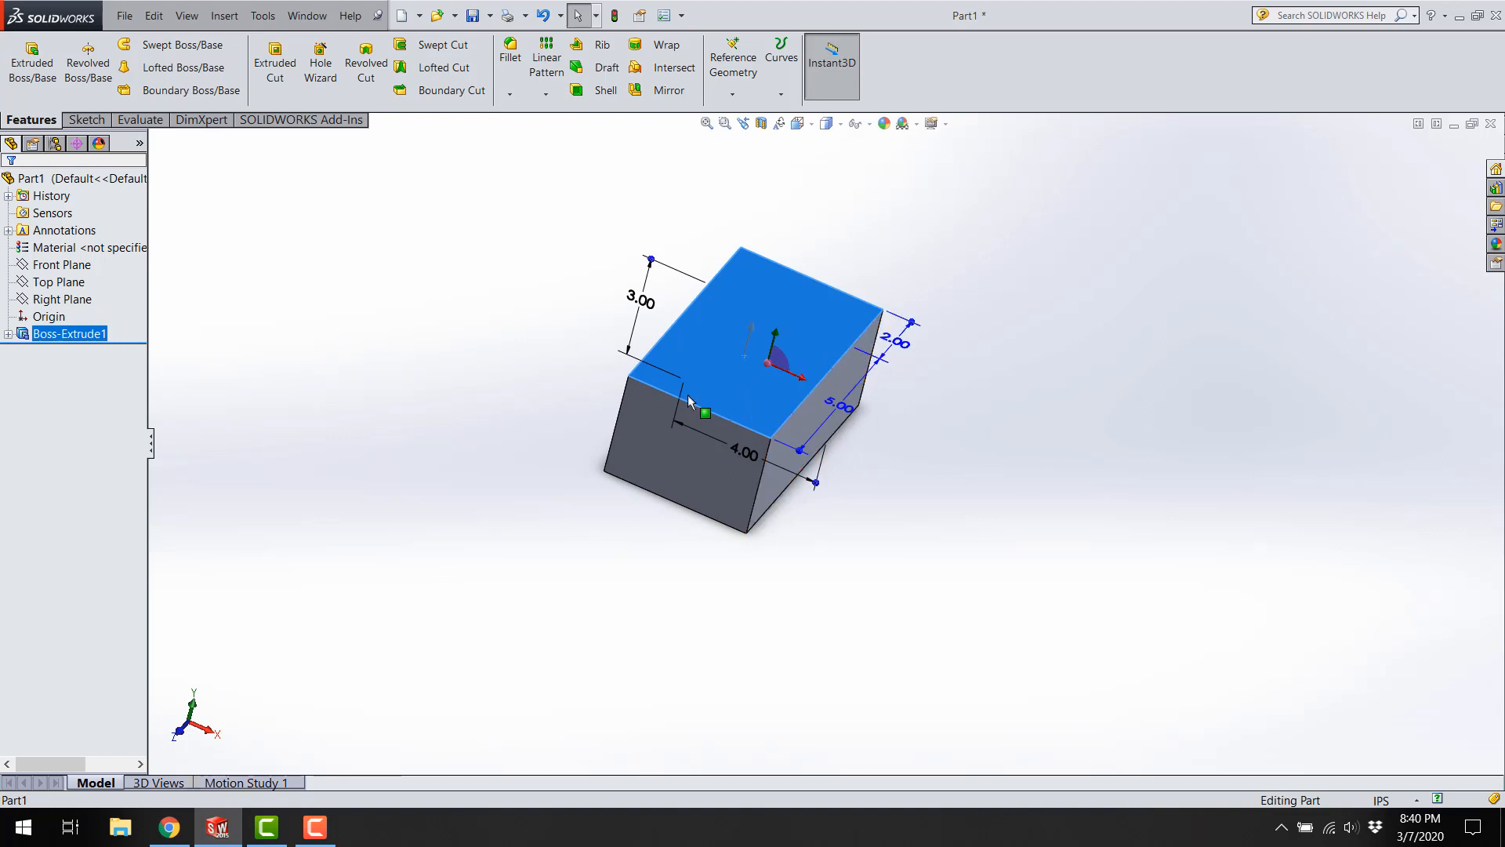
right_click(99, 340)
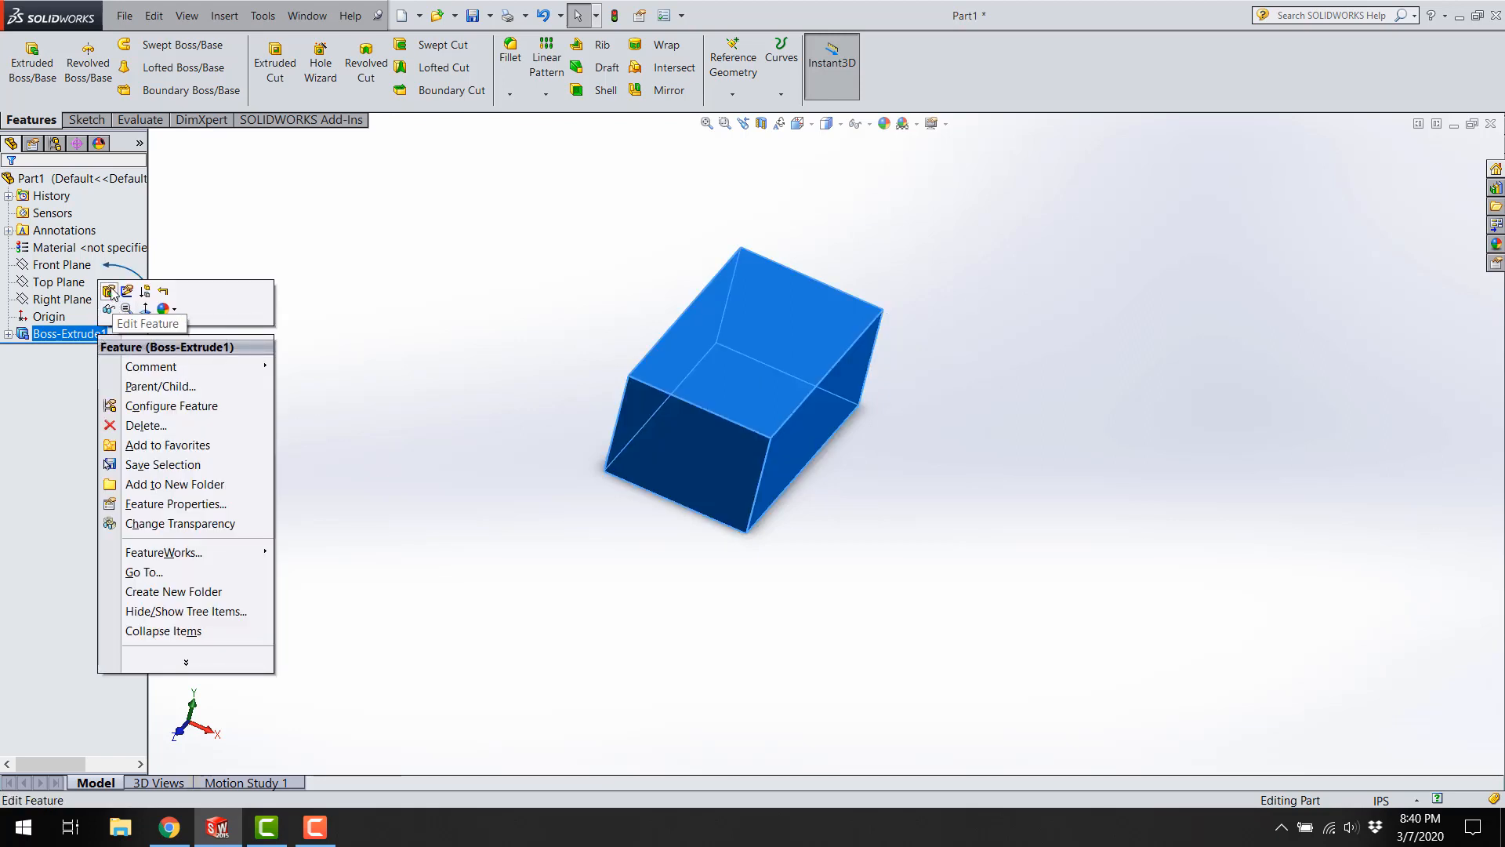
click(111, 293)
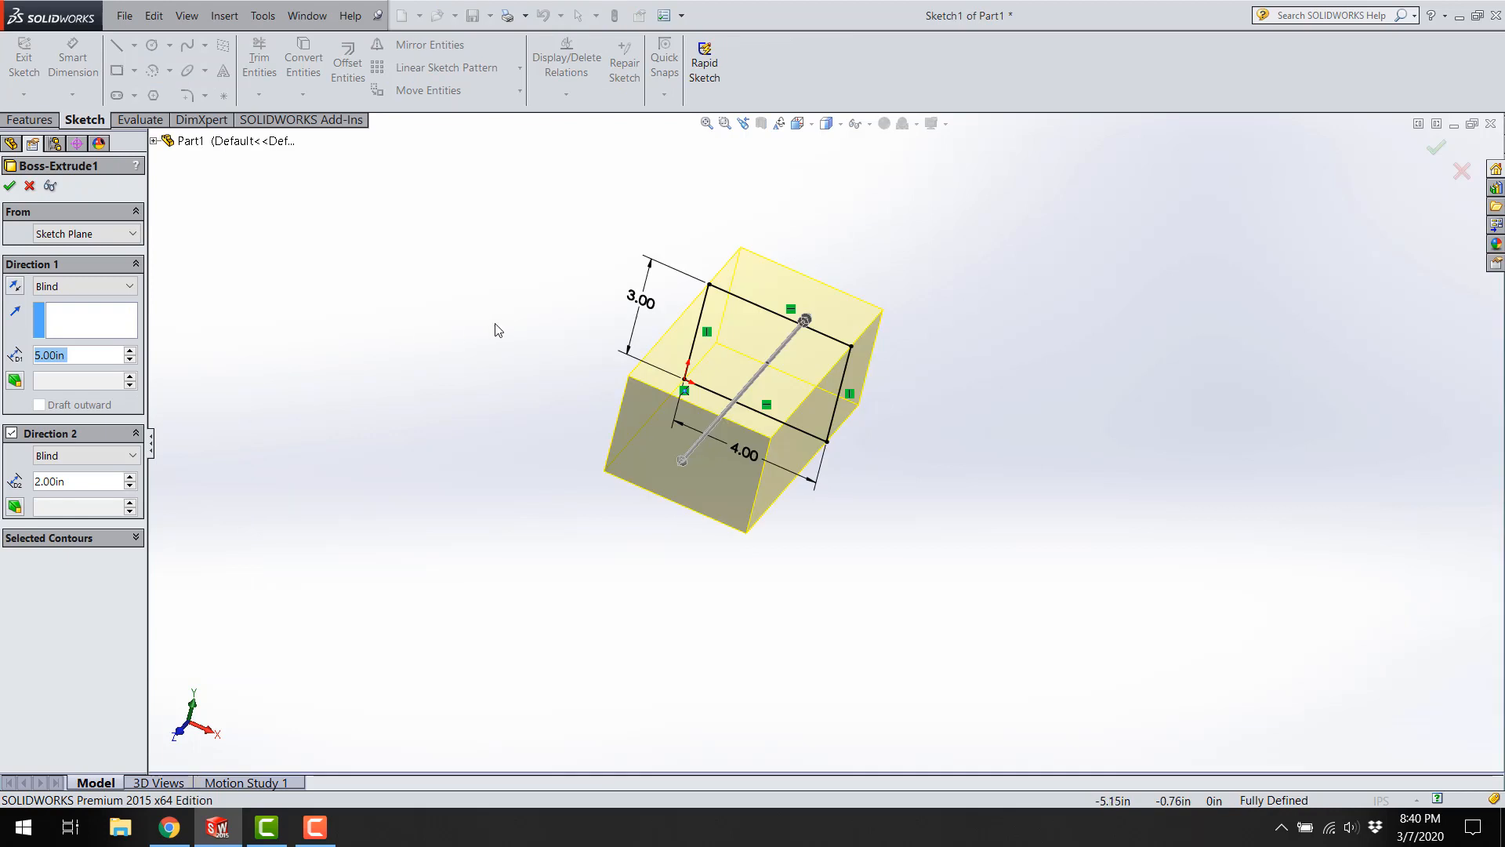
mouse_move(487, 333)
middle_down()
mouse_move(388, 335)
mouse_move(409, 342)
middle_up()
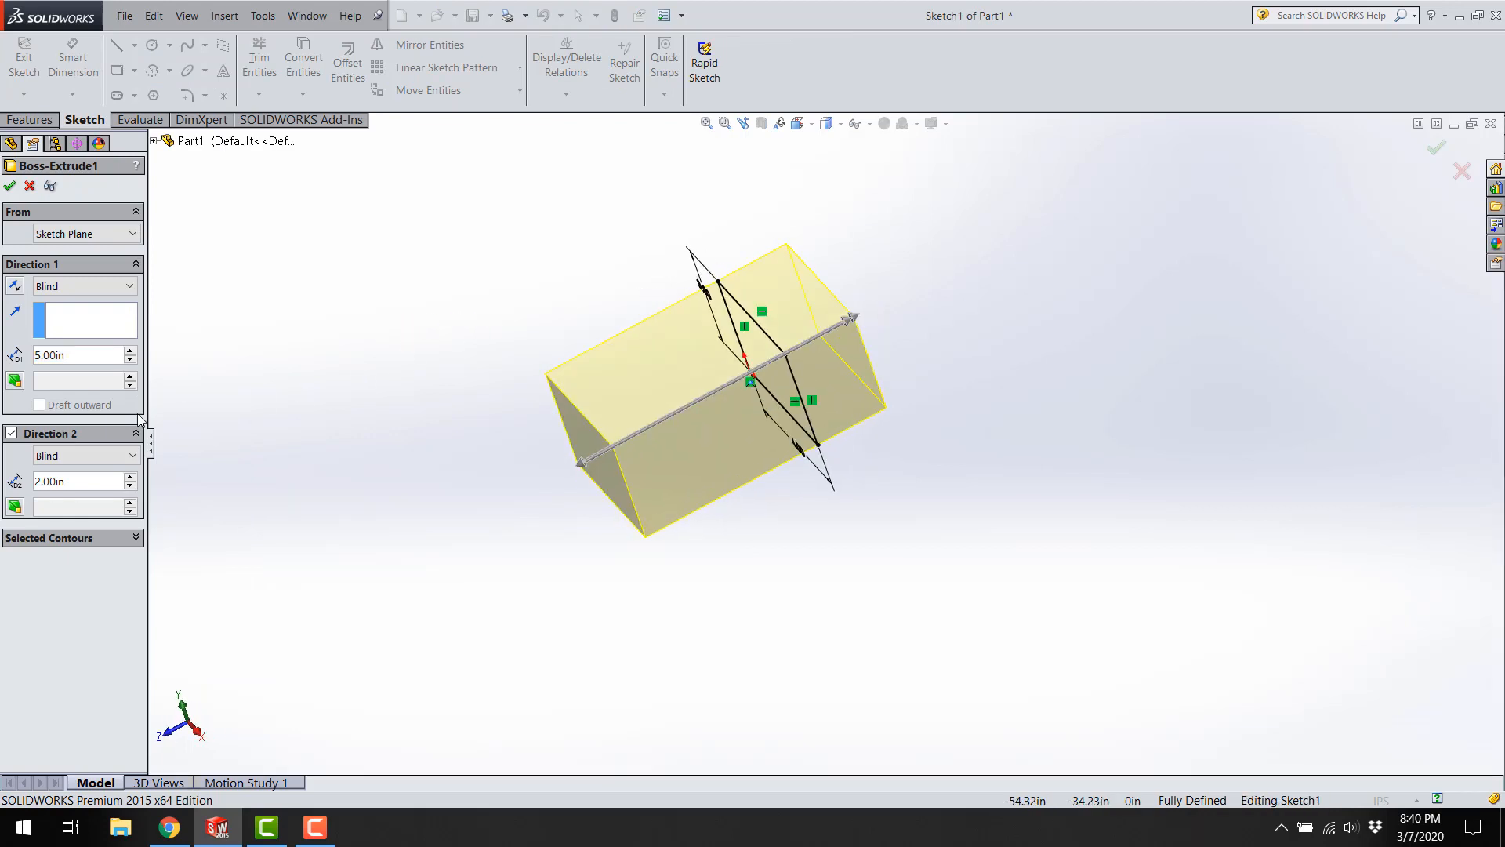
click(12, 434)
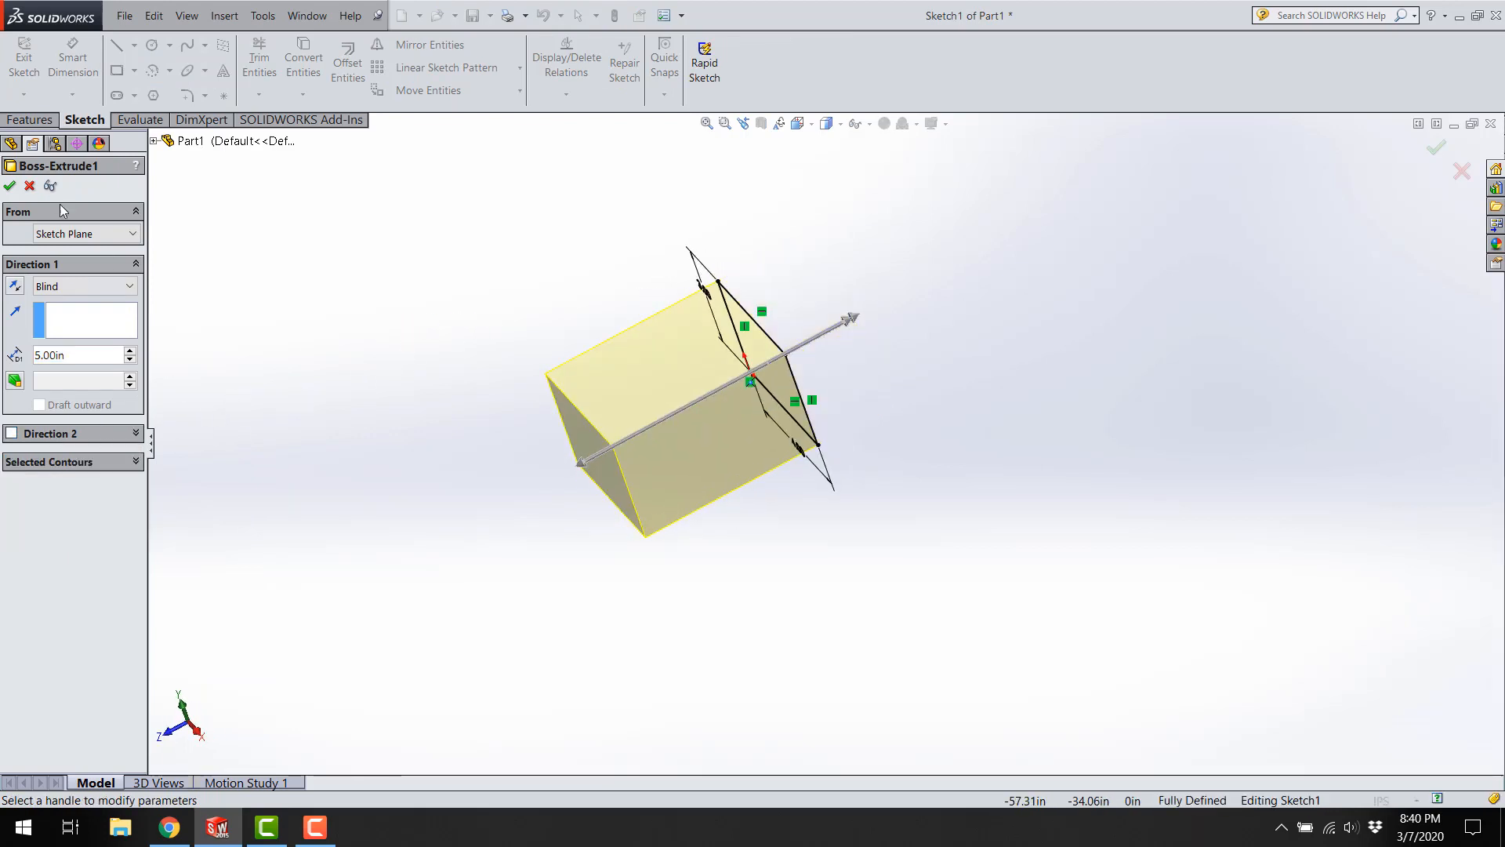
click(10, 185)
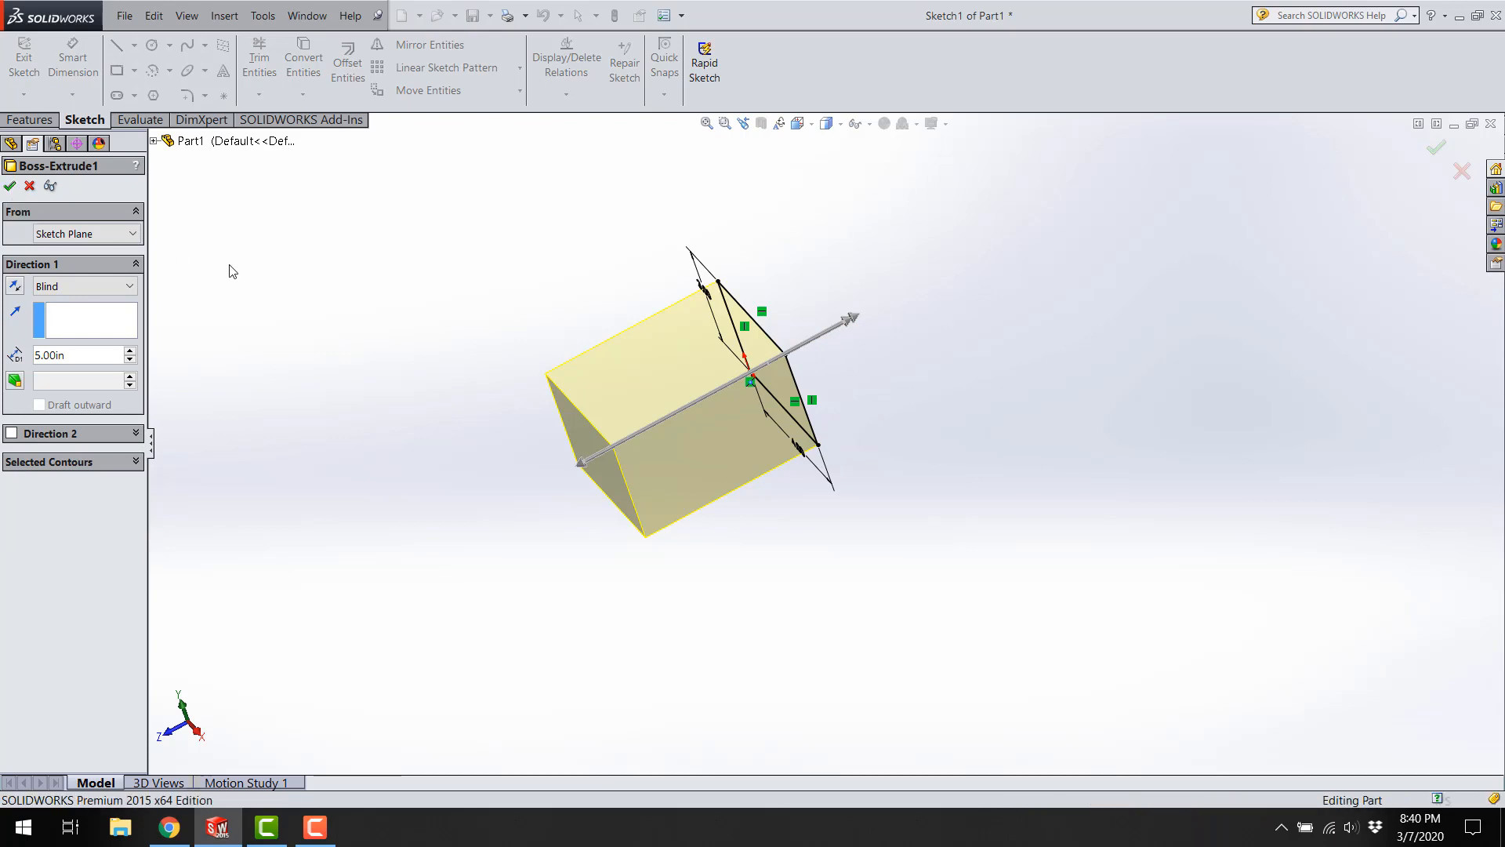
Set the block's sketch height dimension to 0.5 in and rebuild the model.
middle_drag(341, 459, 528, 521)
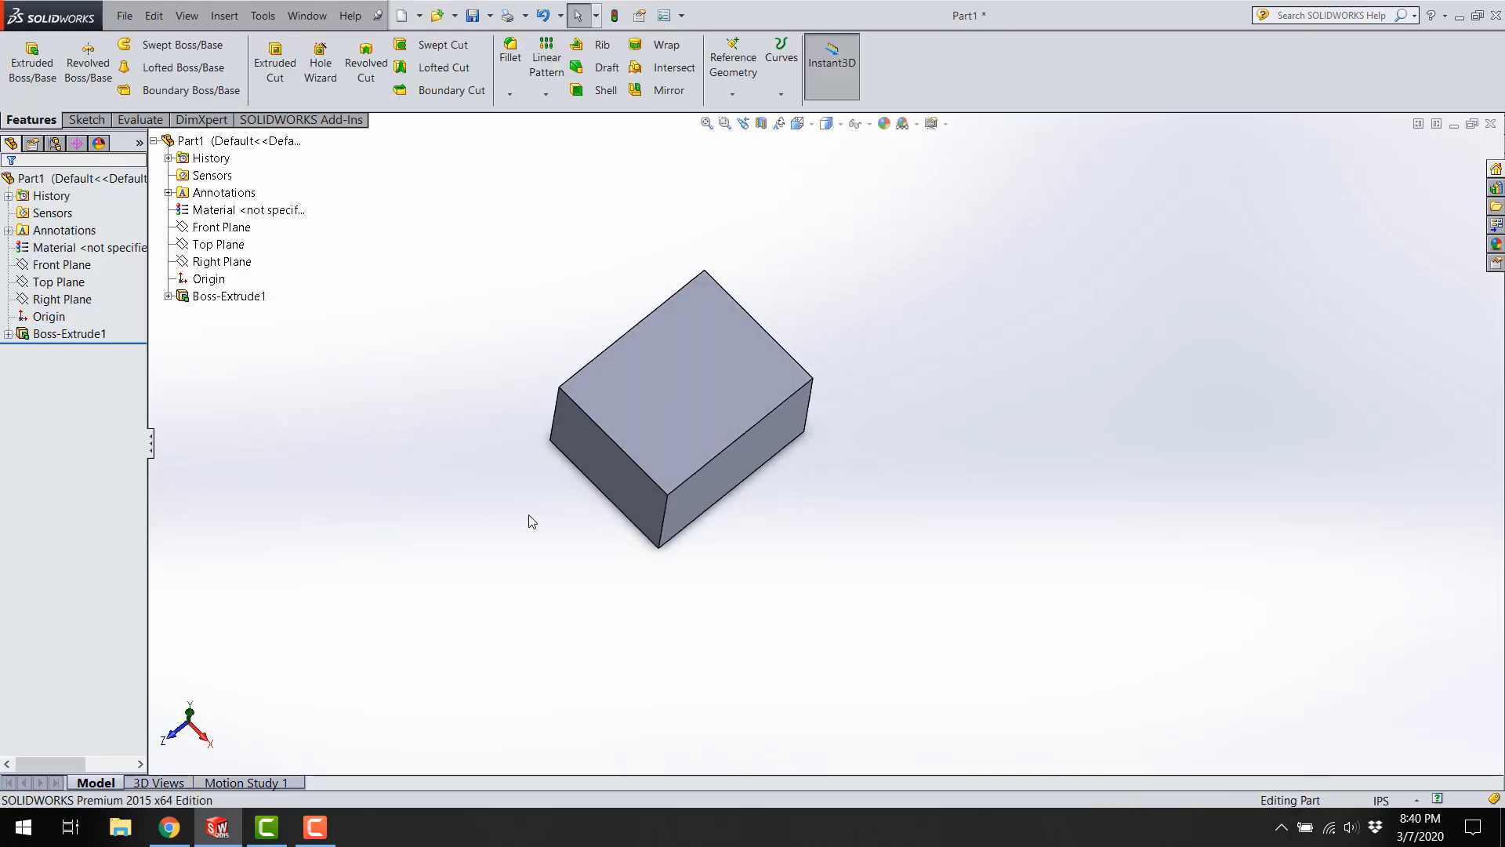
click(670, 393)
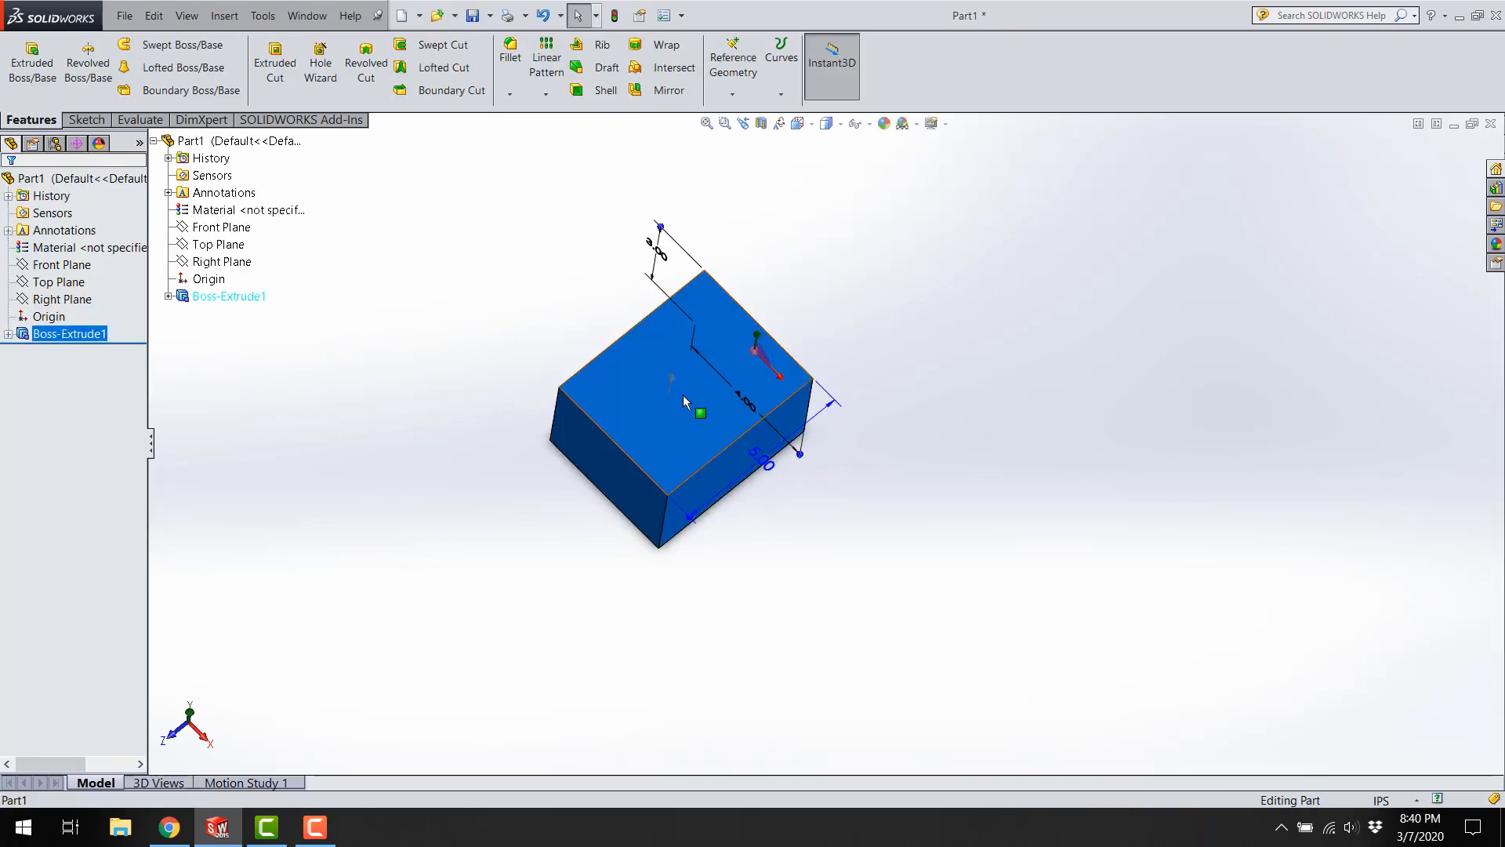
middle_drag(842, 583, 873, 463)
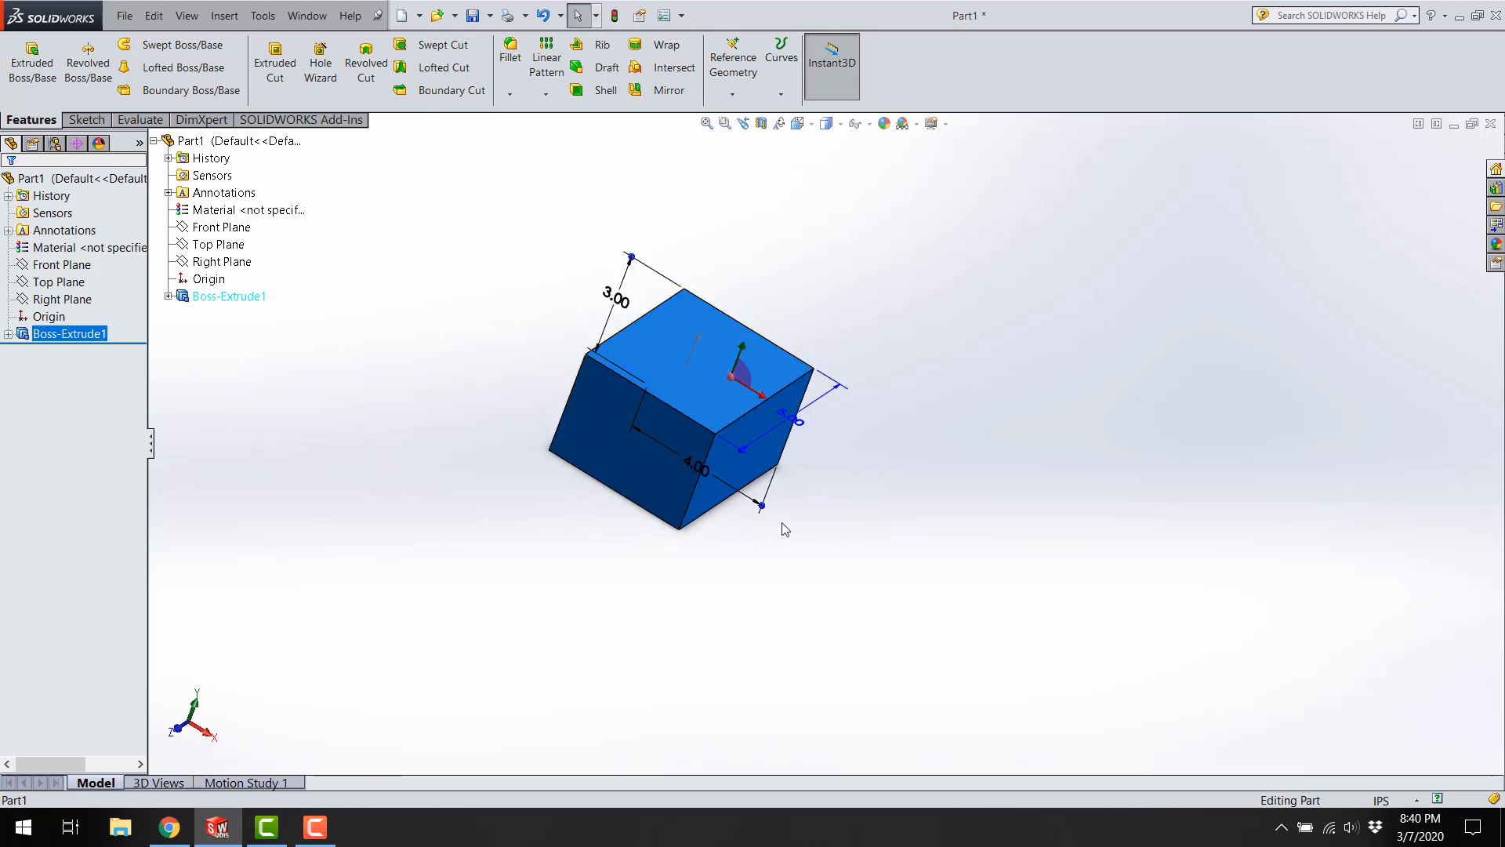
middle_drag(781, 527, 857, 433)
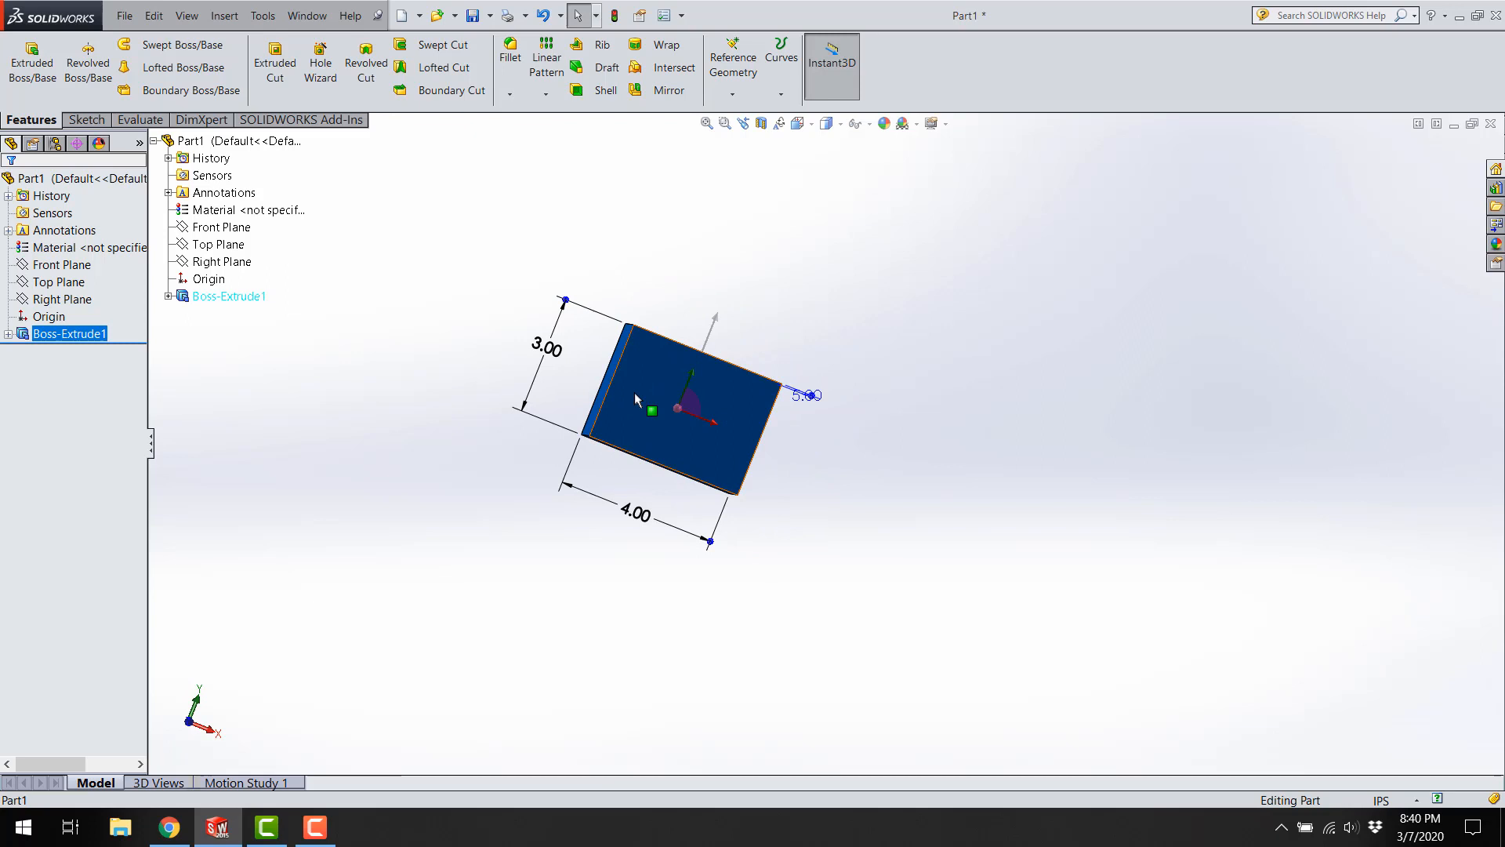
click(555, 350)
double_click(555, 351)
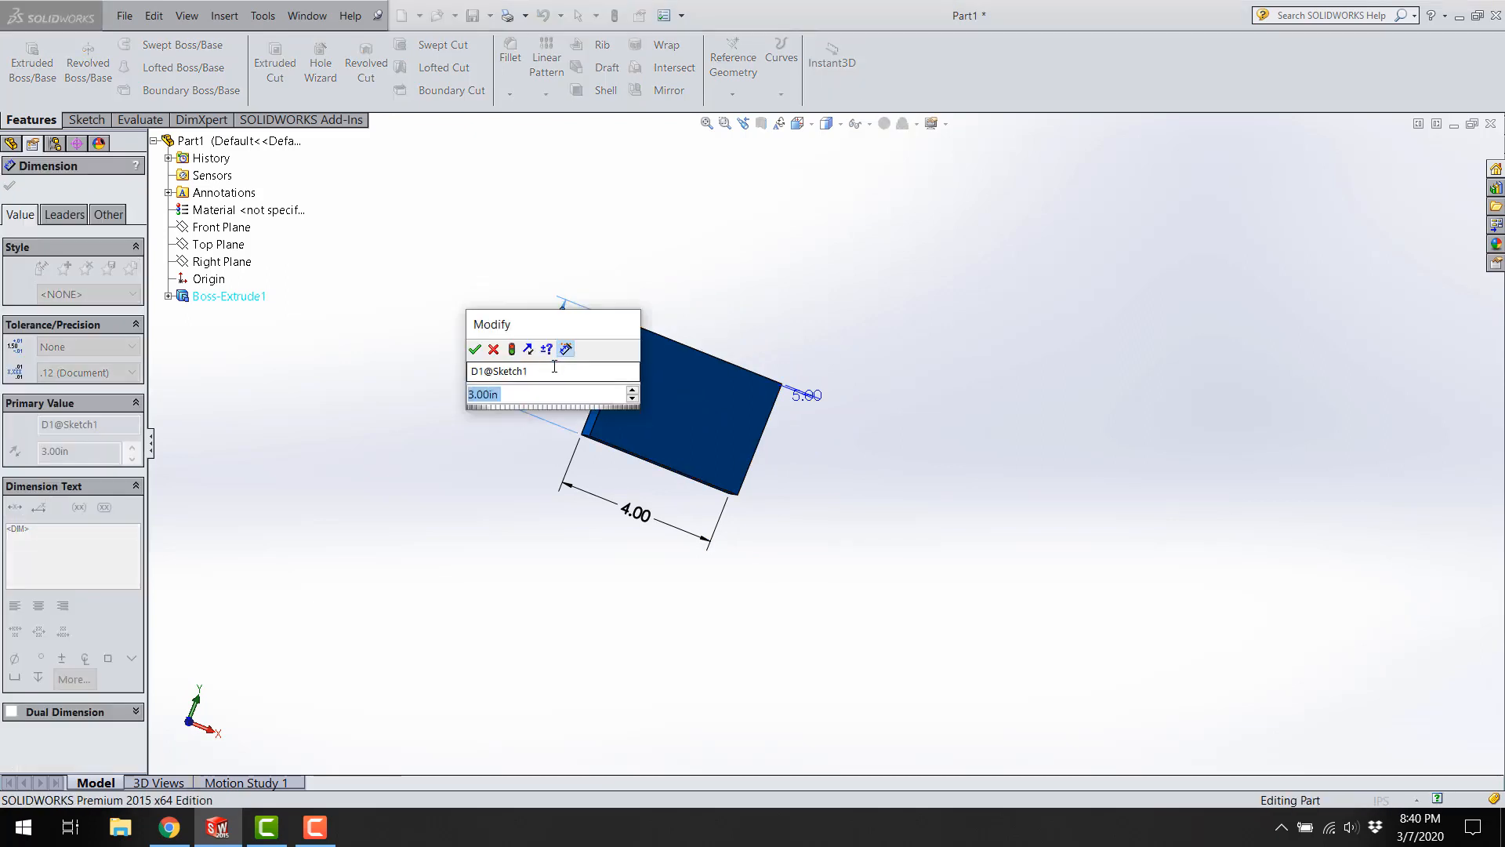
text(.)
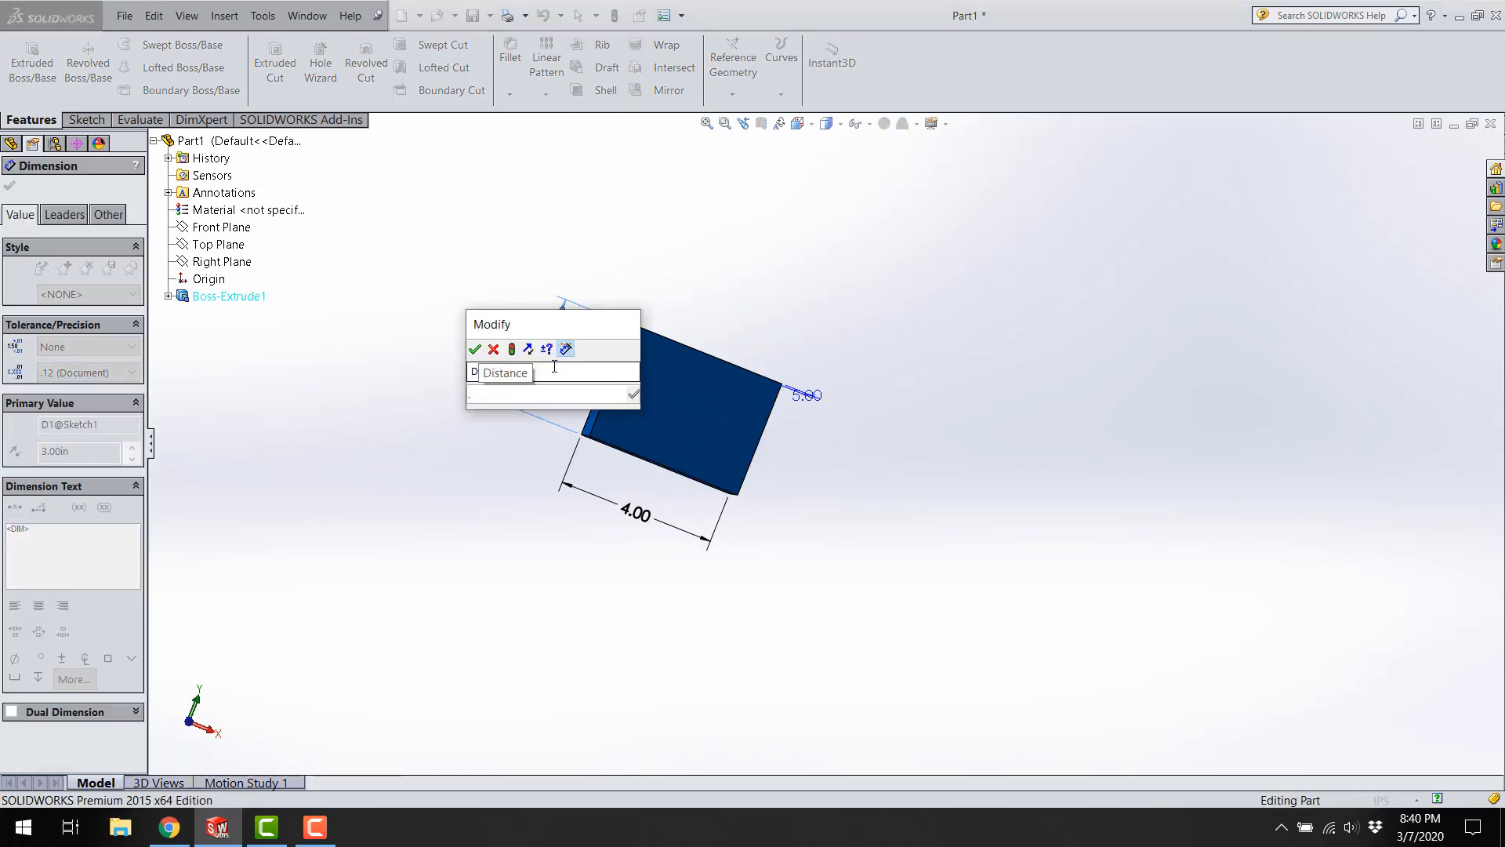
text(5)
key(Return)
click(817, 279)
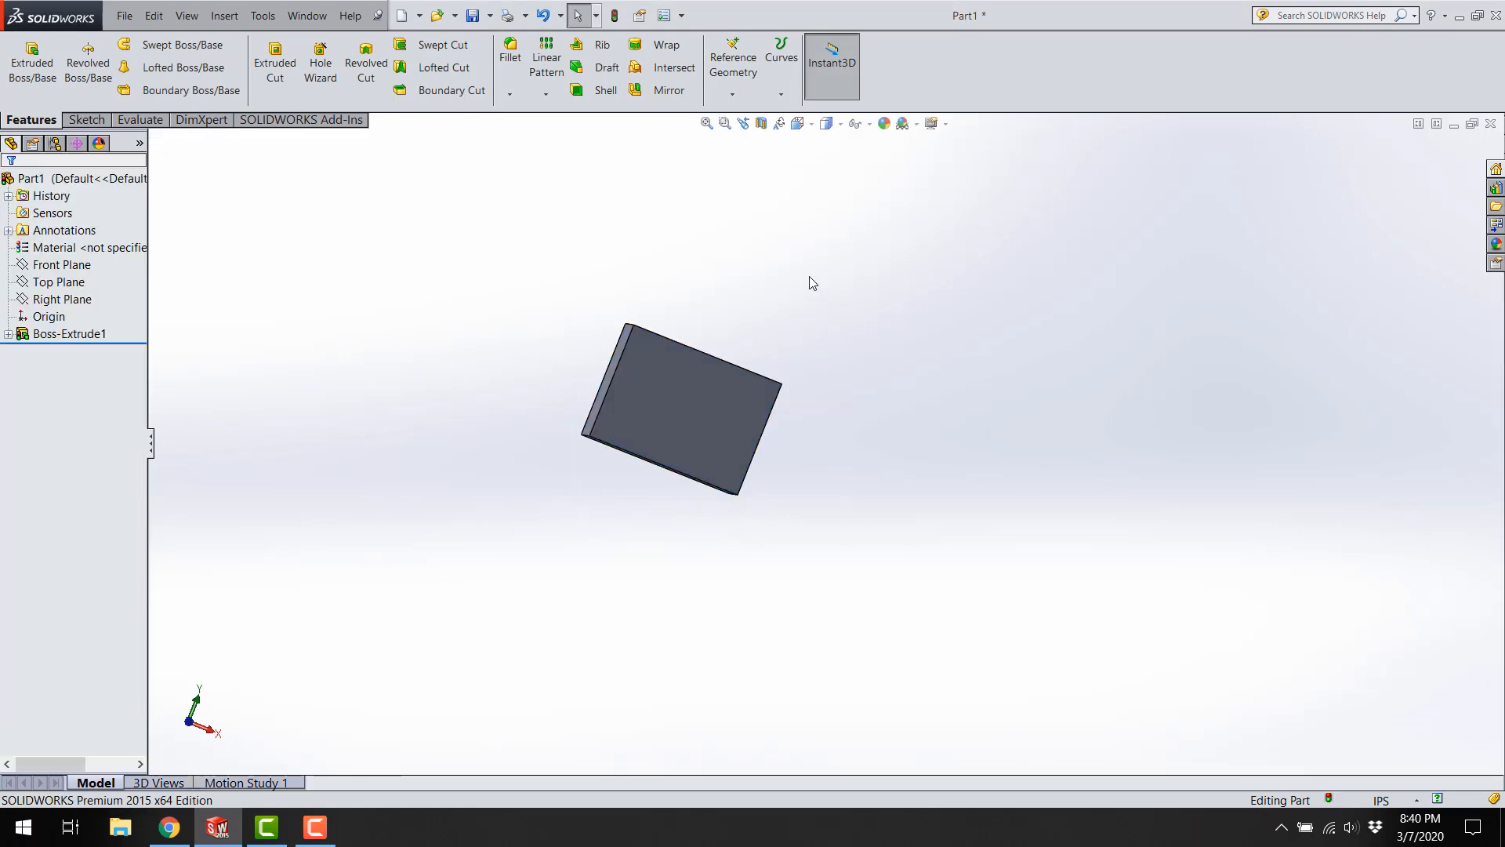
click(616, 15)
Set the plate's sketch width dimension to 6 in.
middle_drag(689, 374, 660, 428)
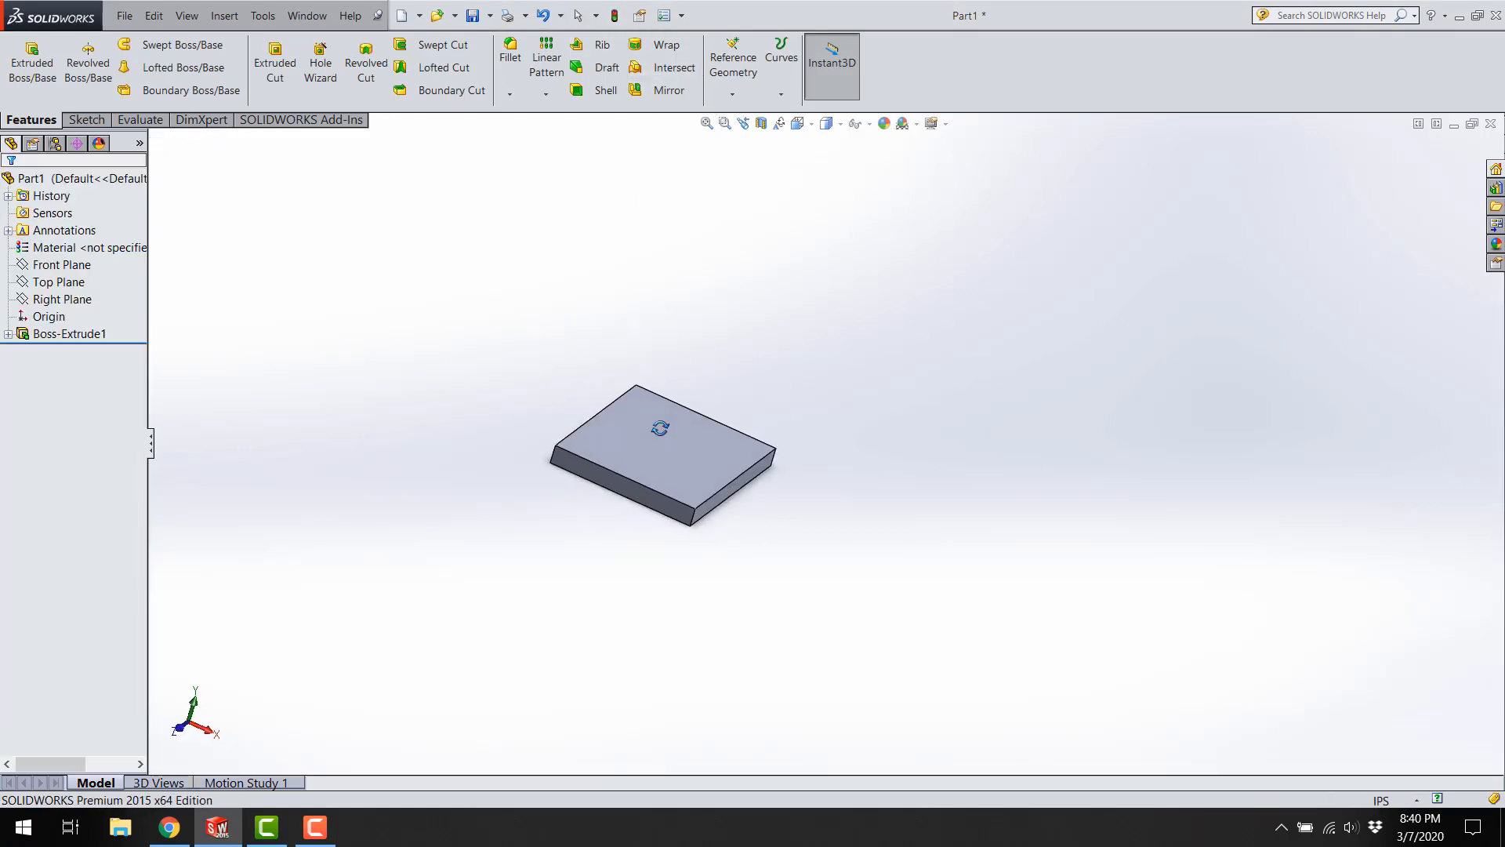
double_click(661, 440)
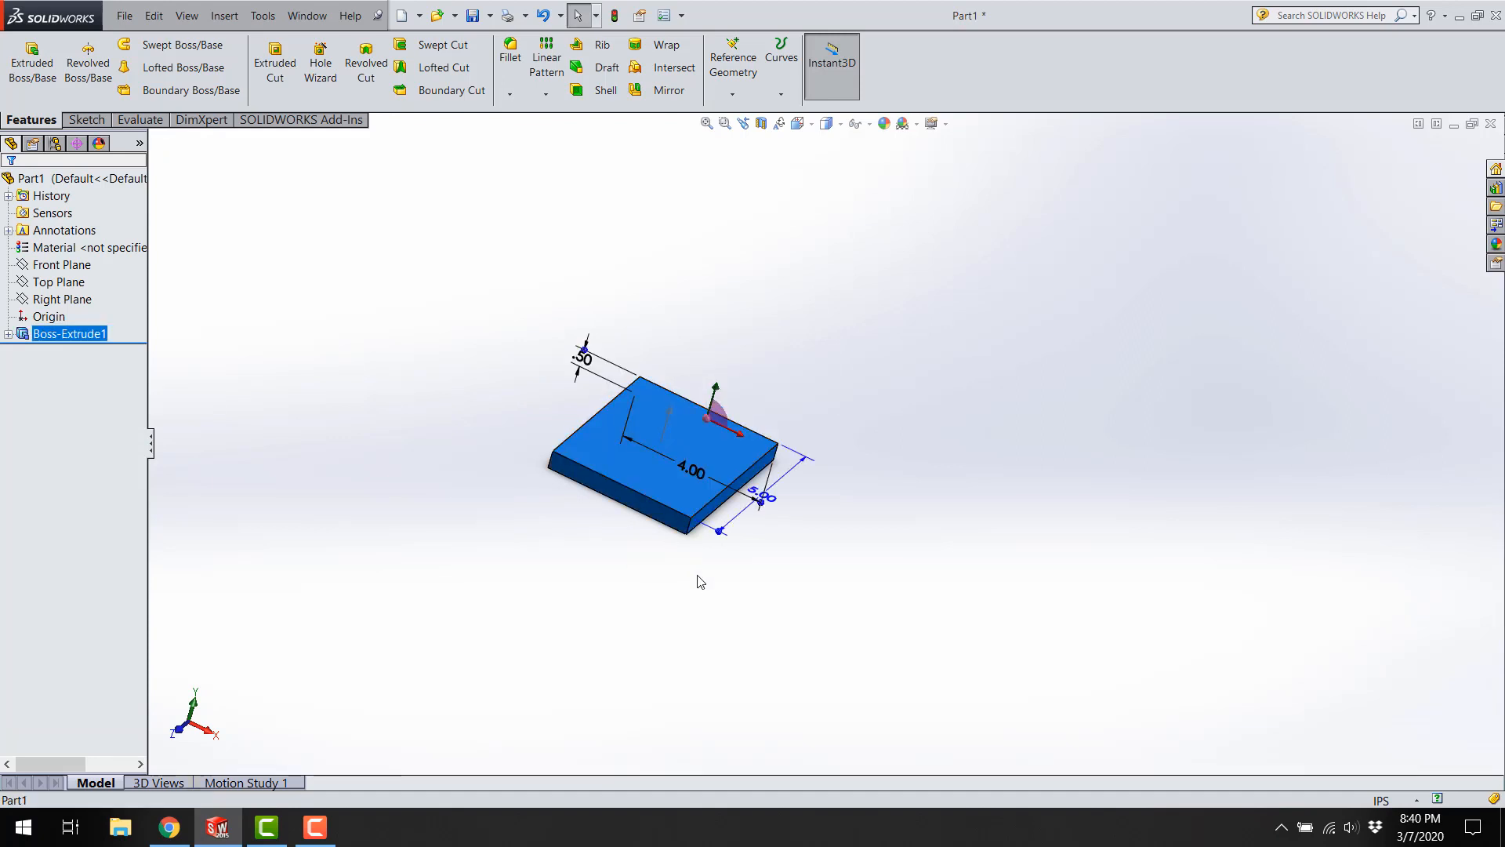
mouse_move(701, 581)
middle_down()
mouse_move(661, 726)
mouse_move(709, 581)
middle_up()
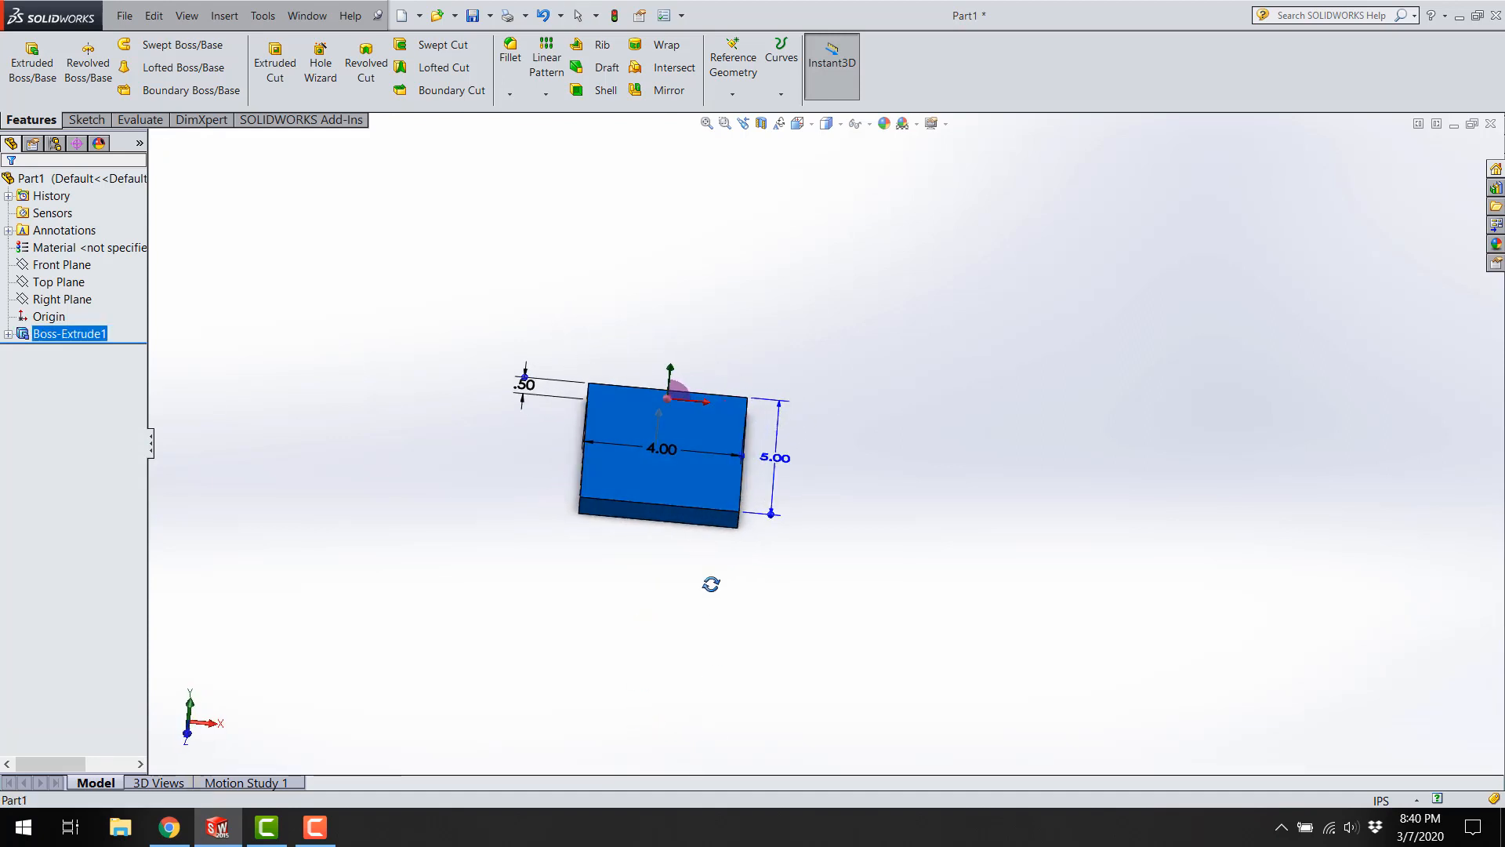
click(663, 453)
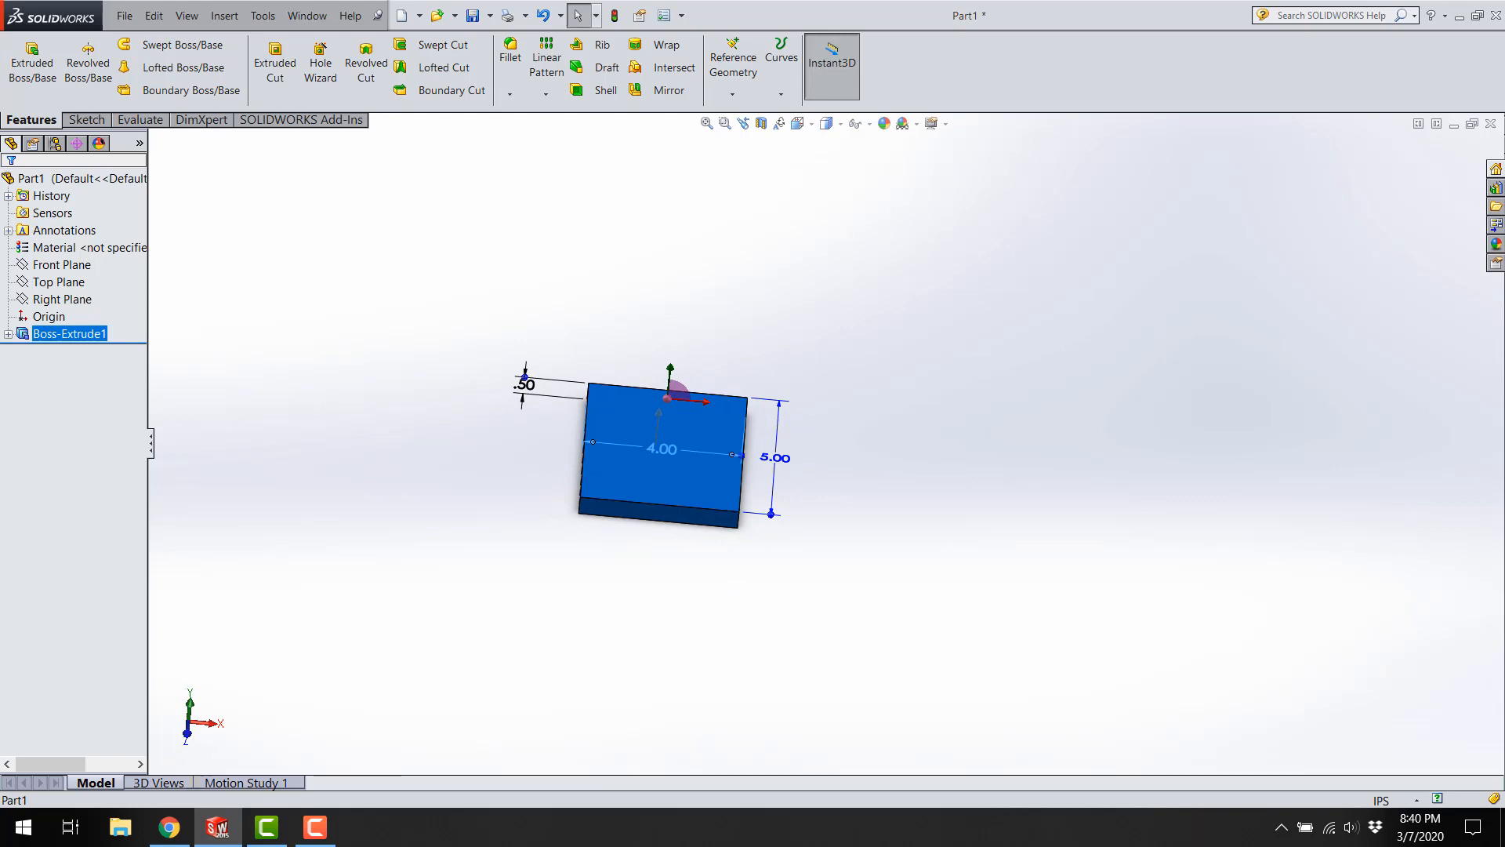
double_click(662, 448)
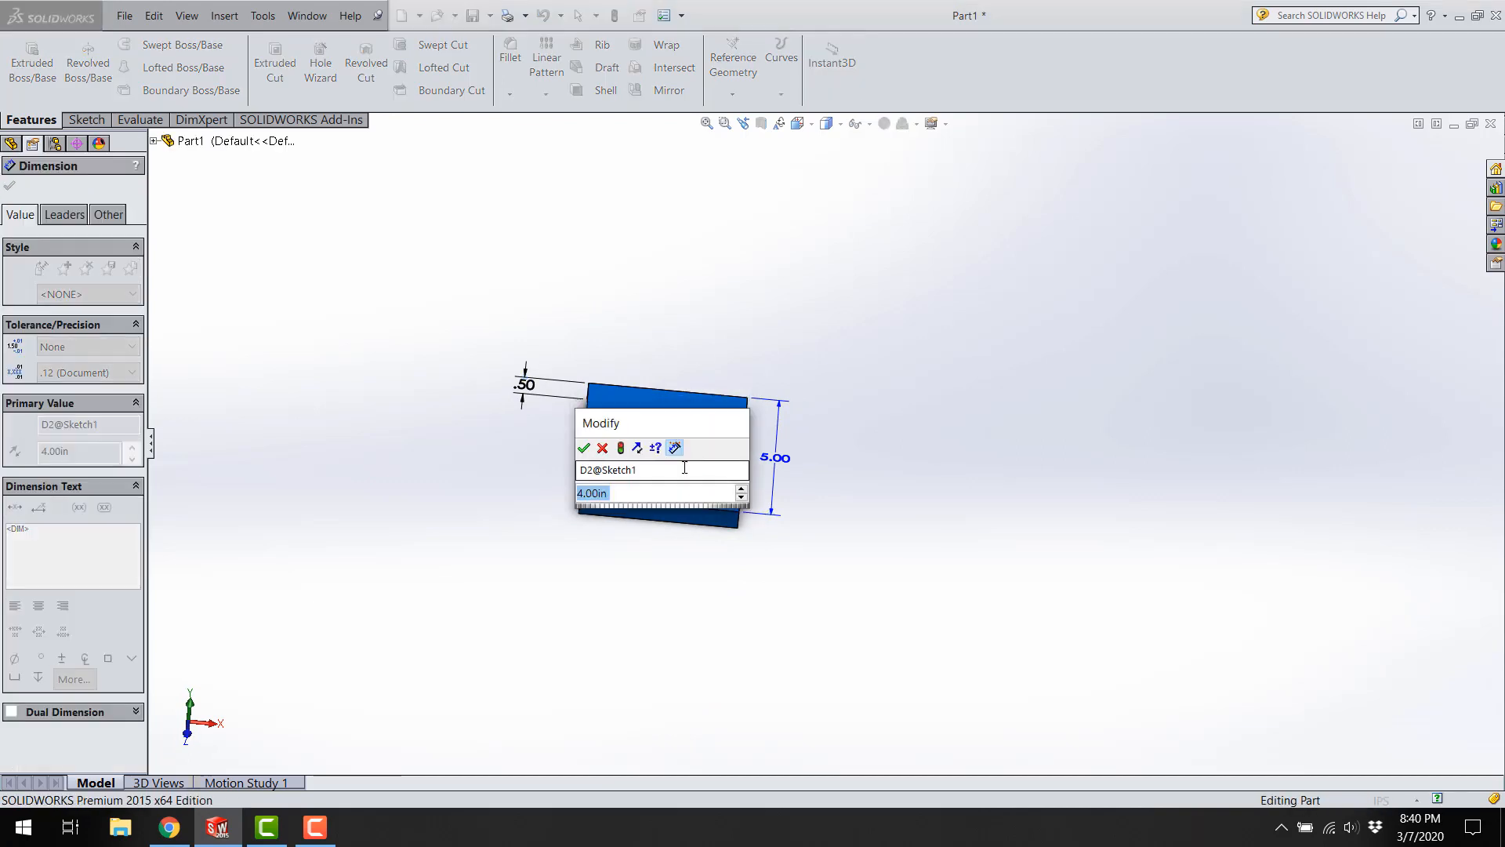
text(6)
key(Return)
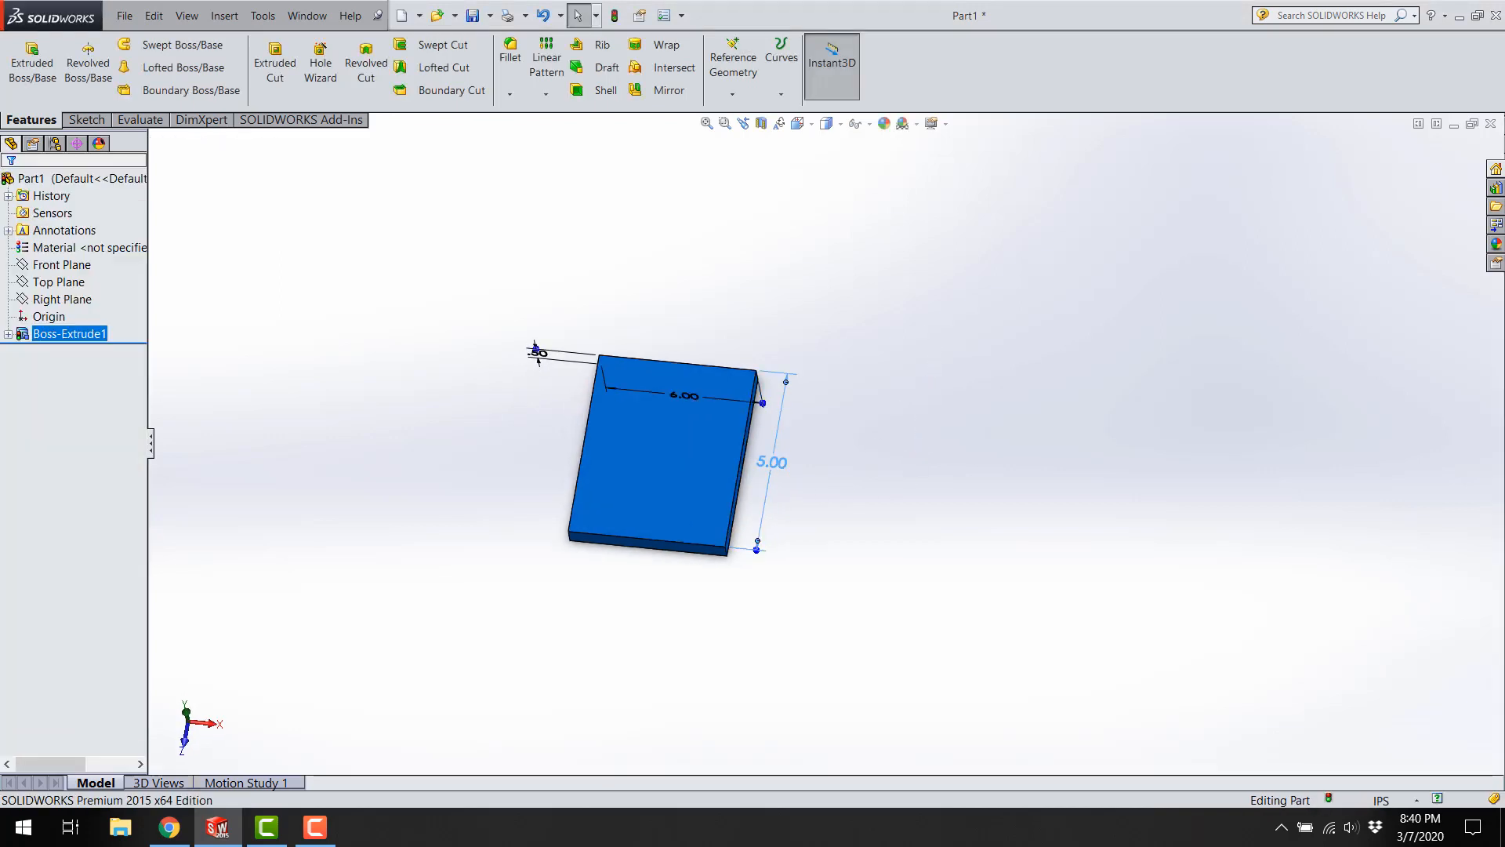
Set the plate's extrusion depth to 3 in and rebuild the model.
double_click(777, 469)
text(3)
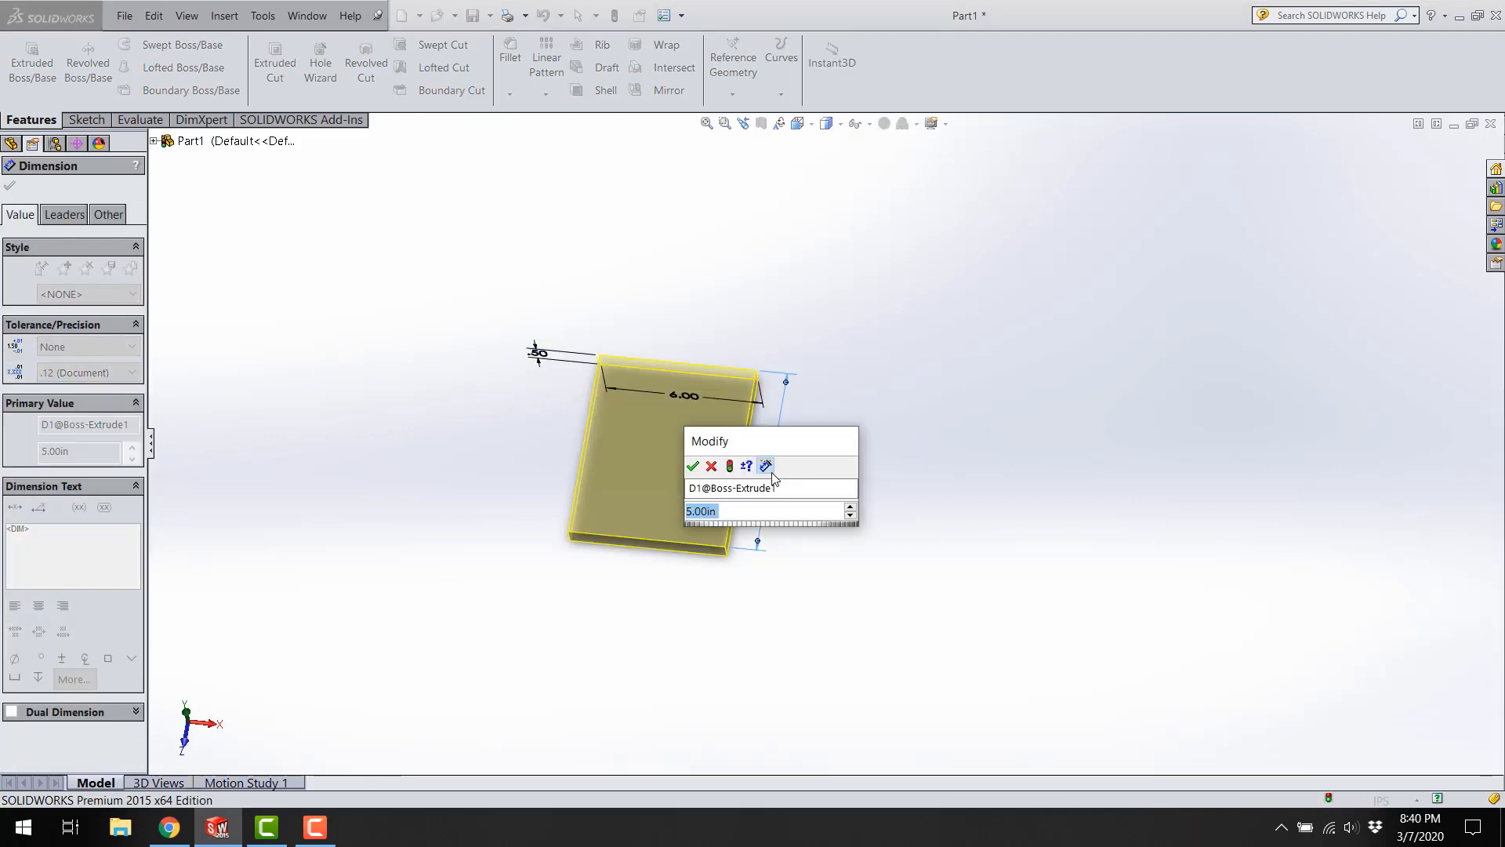
key(Return)
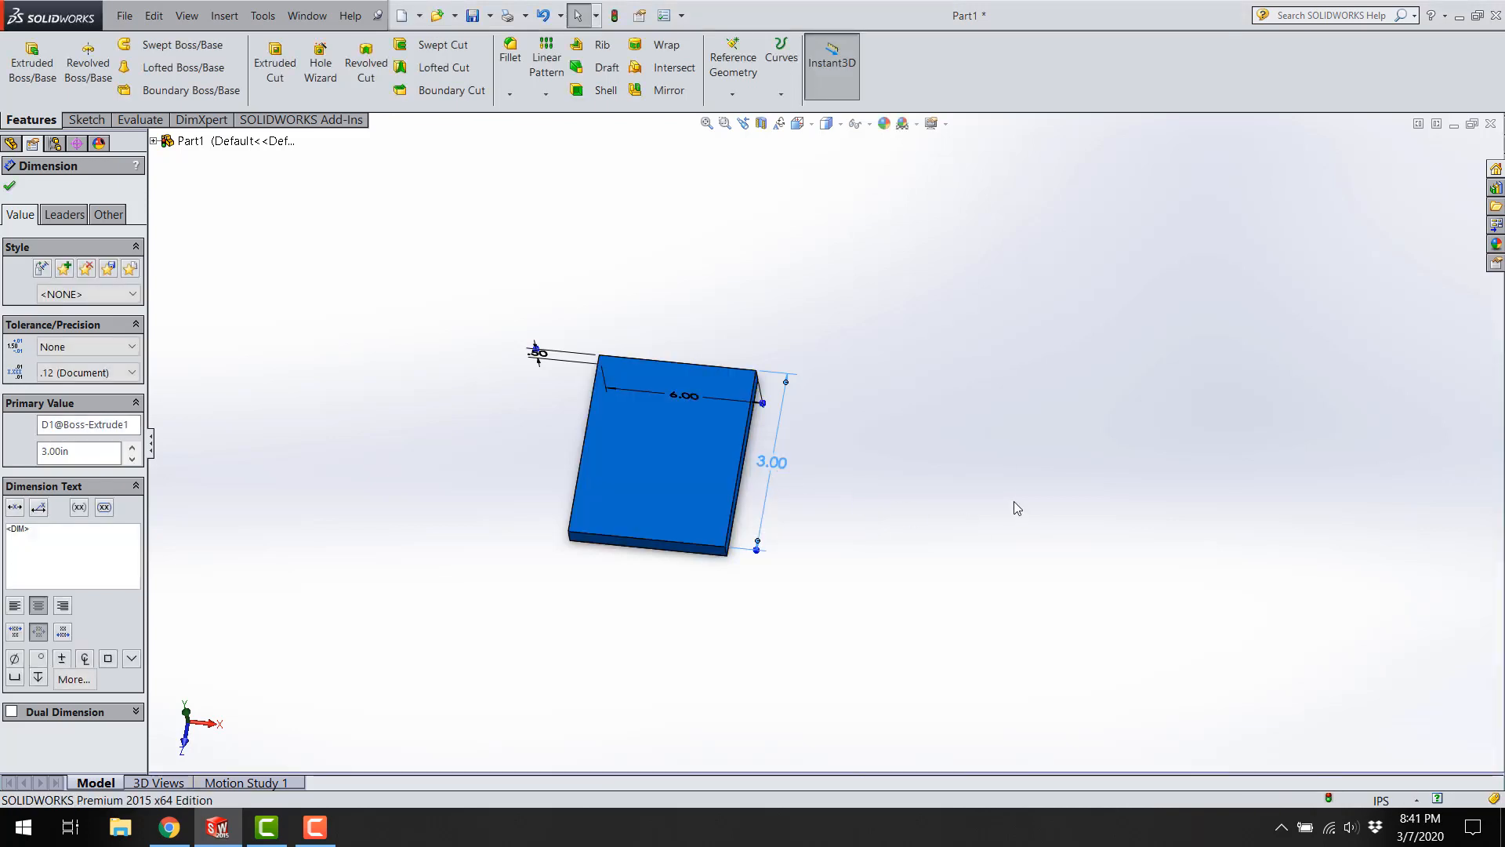
click(863, 519)
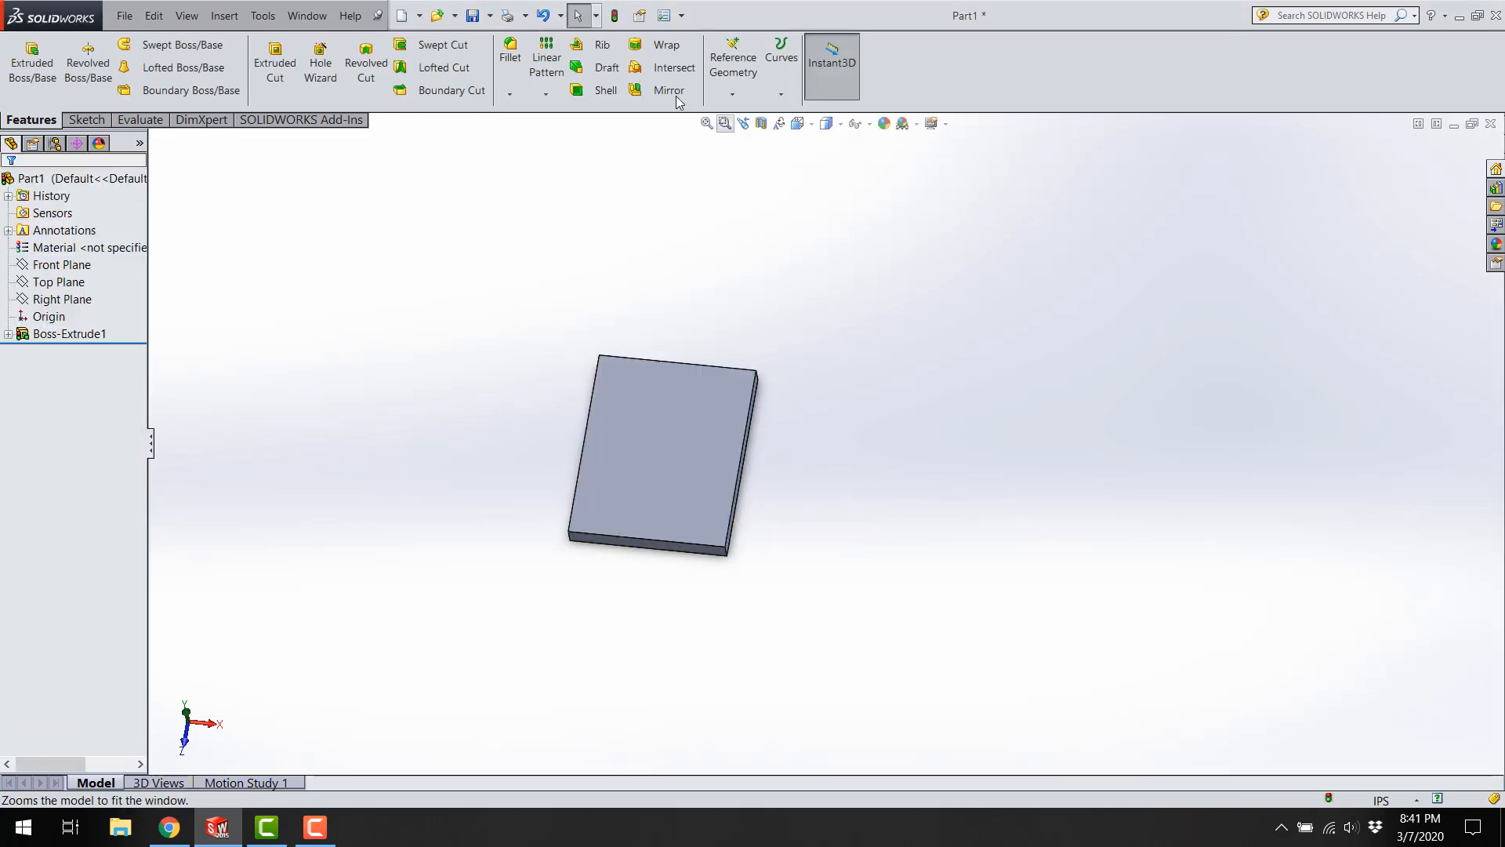
click(615, 16)
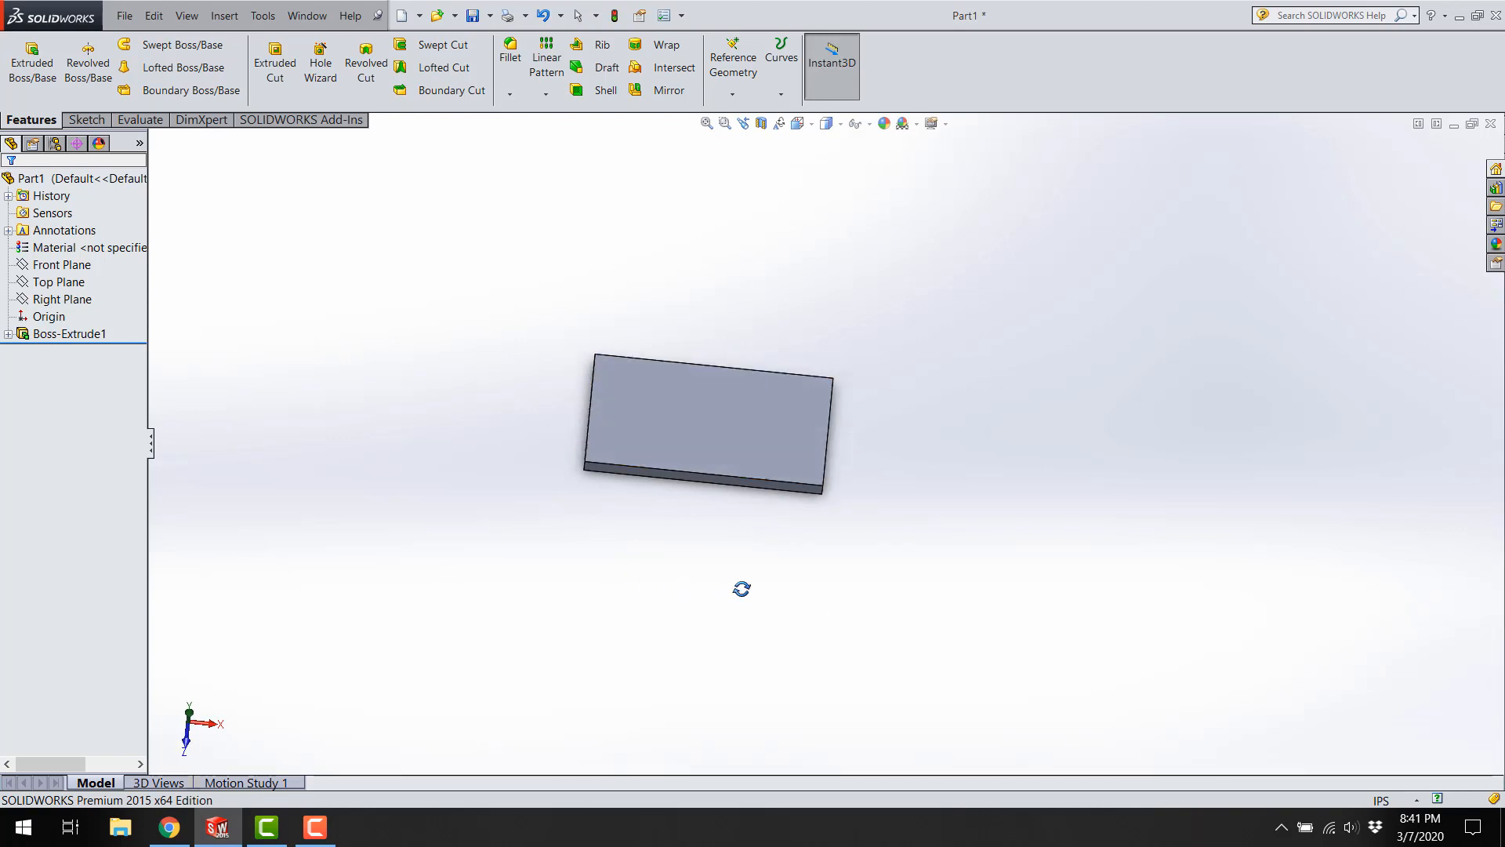
double_click(729, 416)
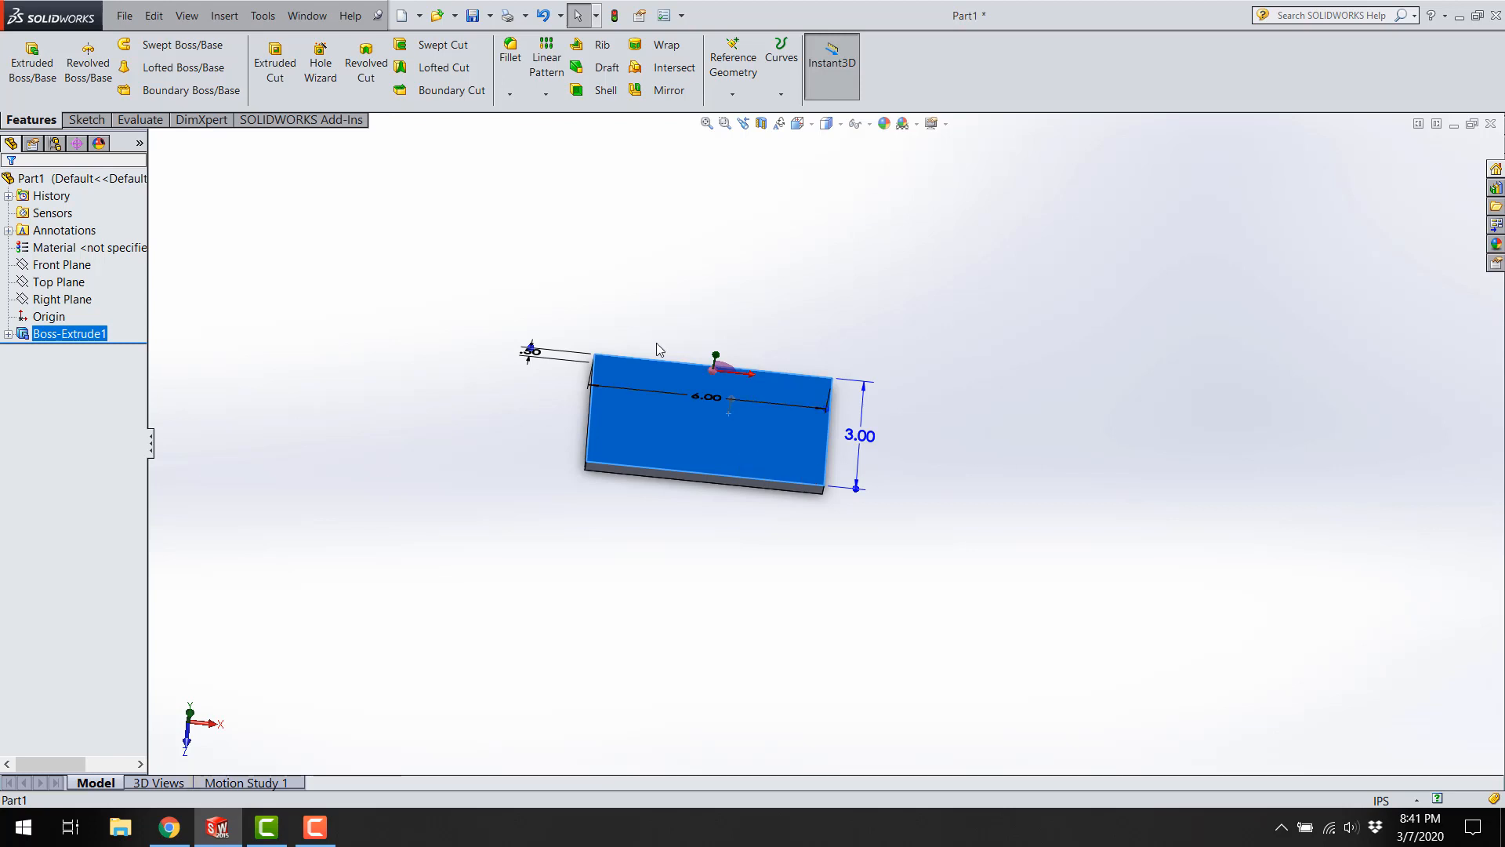
click(309, 205)
click(273, 27)
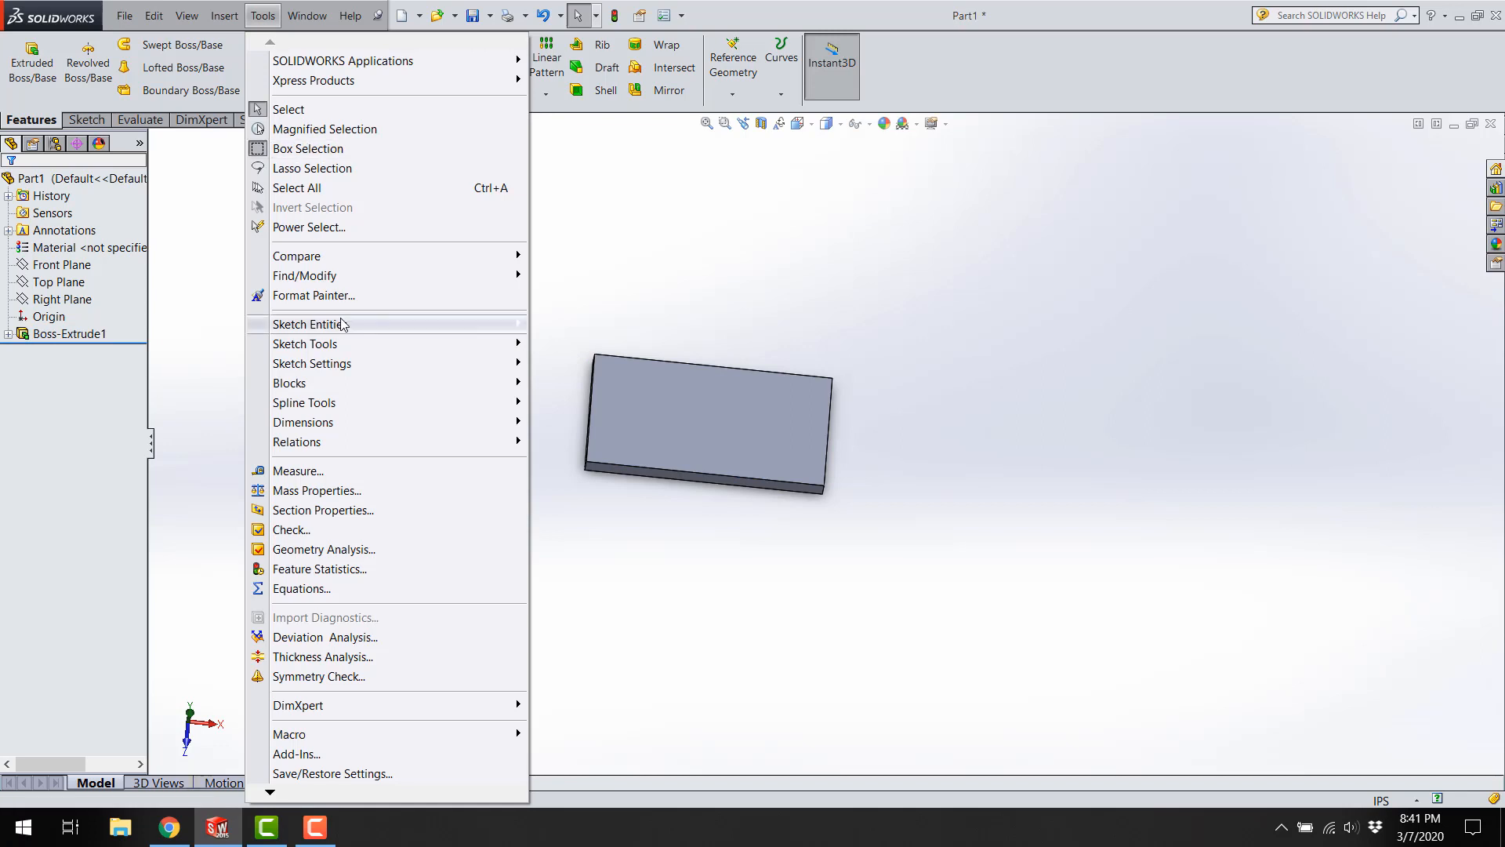
mouse_move(335, 350)
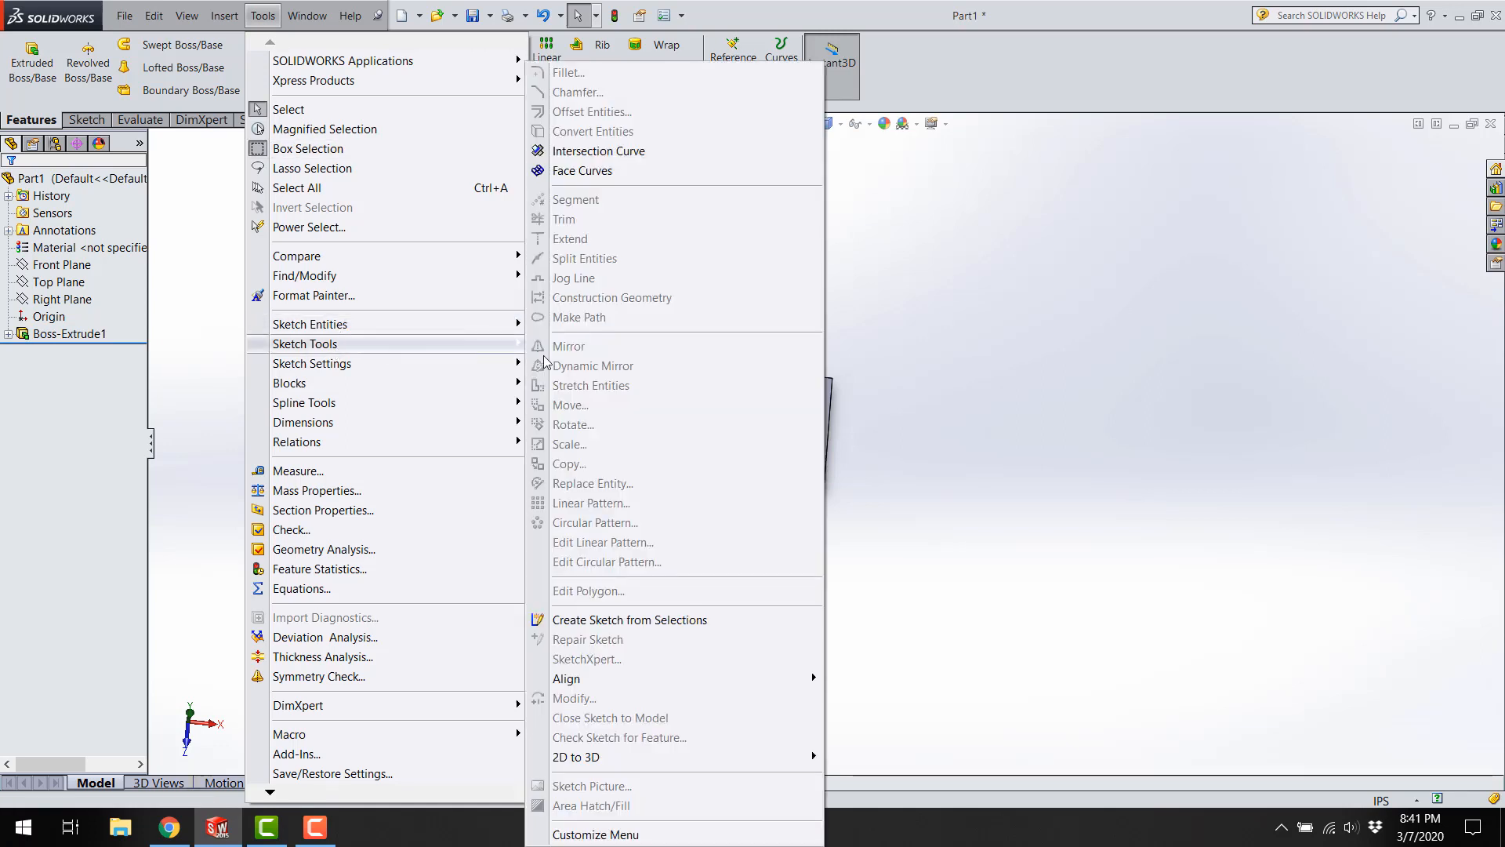
click(957, 359)
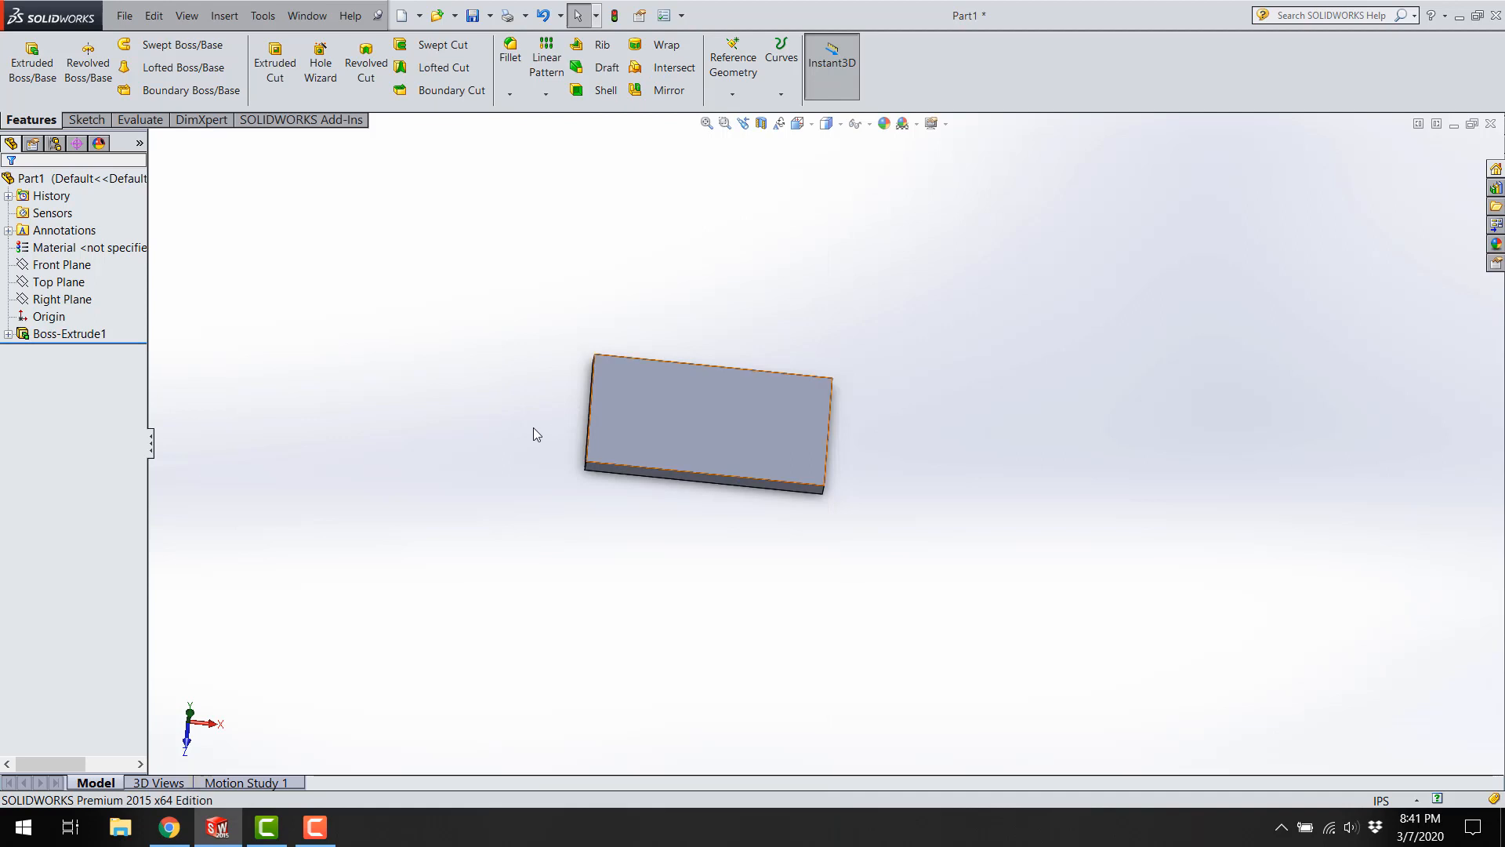
Start a new sketch on the plate's large top face.
click(675, 412)
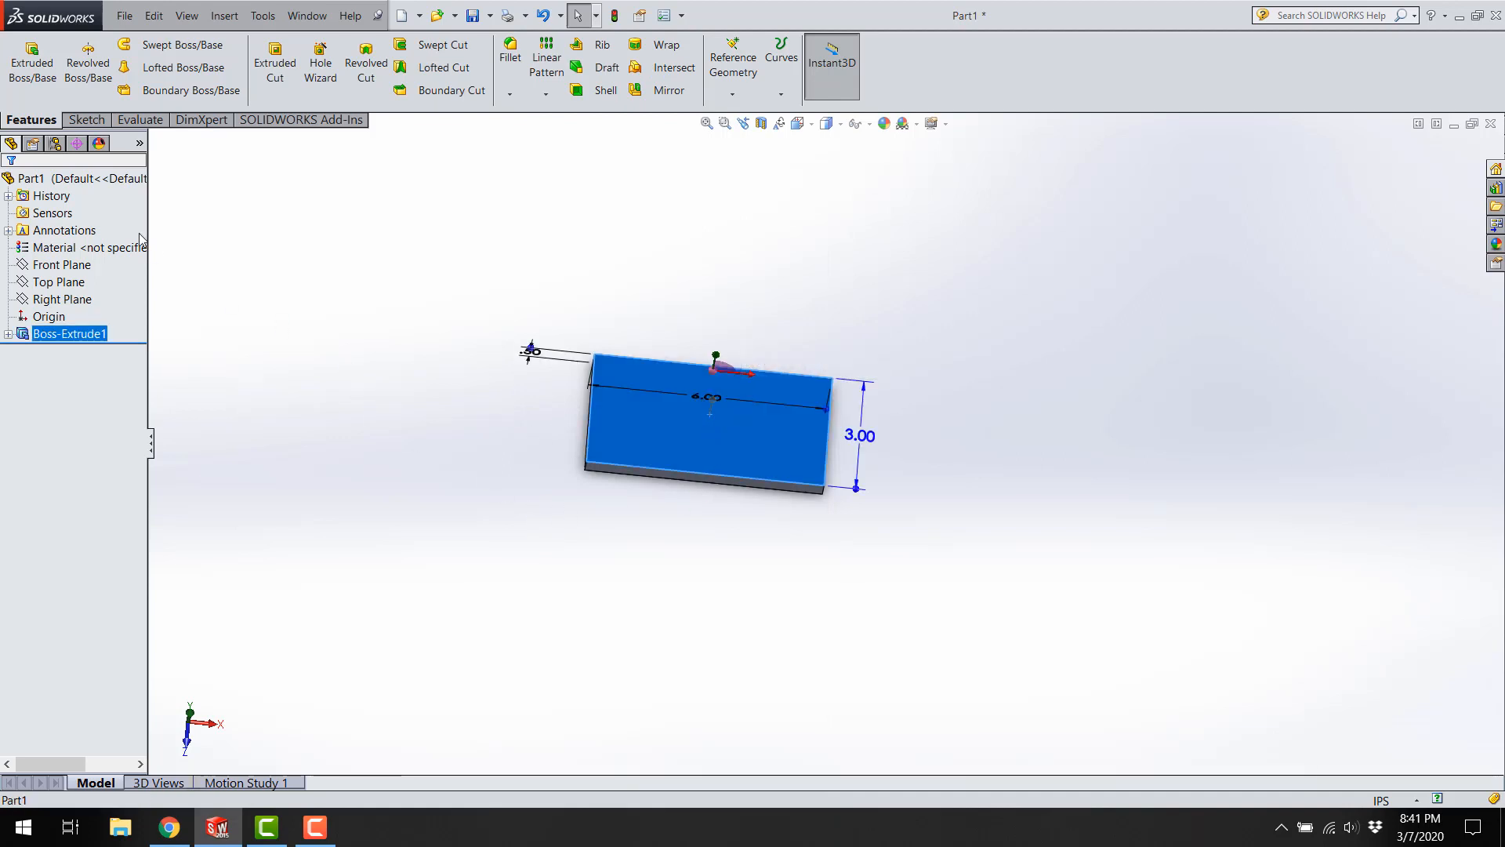
click(93, 120)
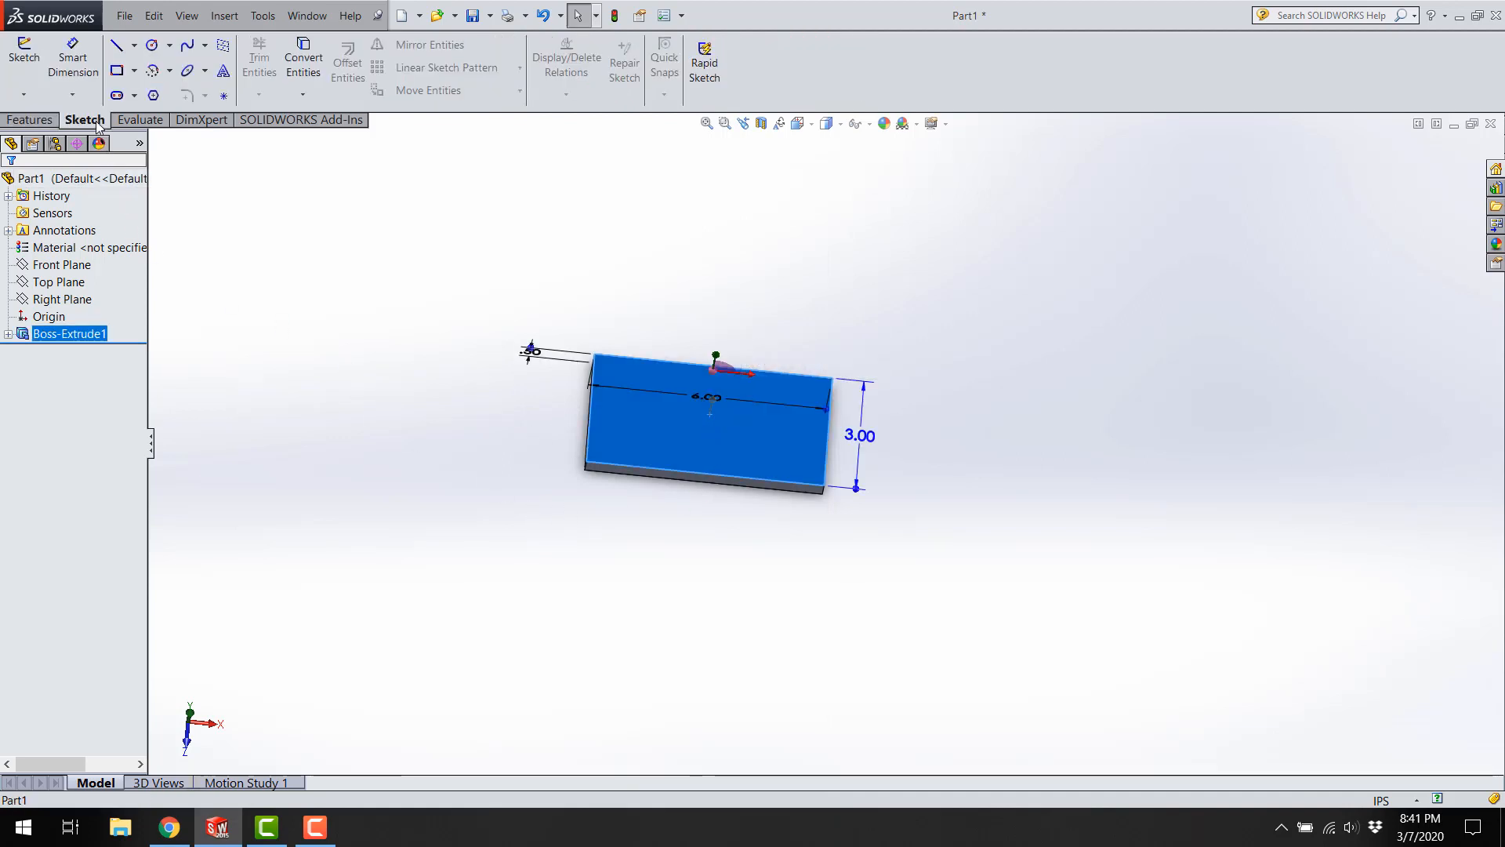
click(35, 67)
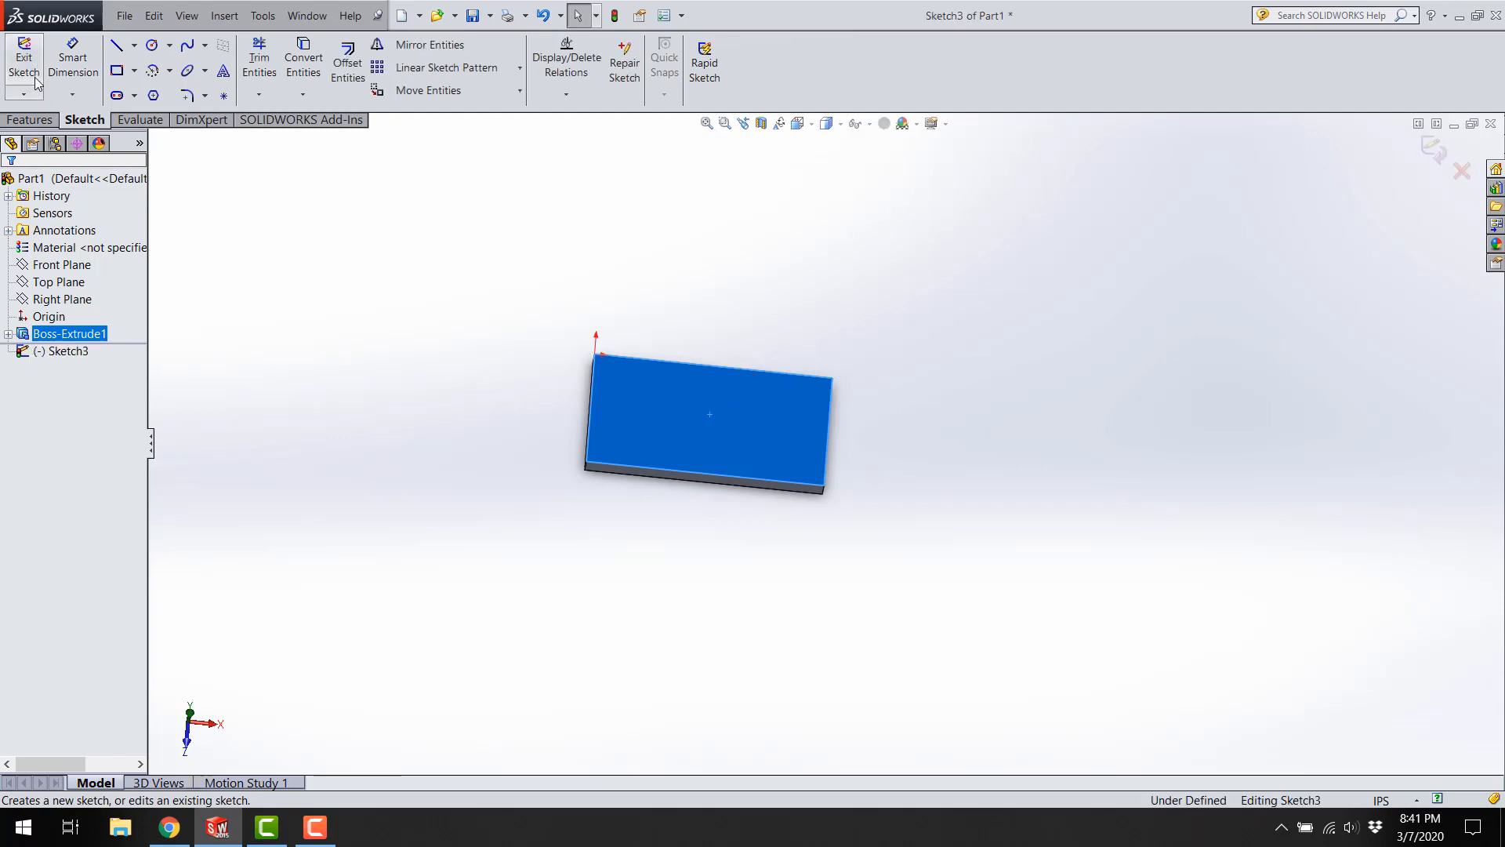
Try to add a first name as sketch text along the plate's lower long edge.
click(232, 17)
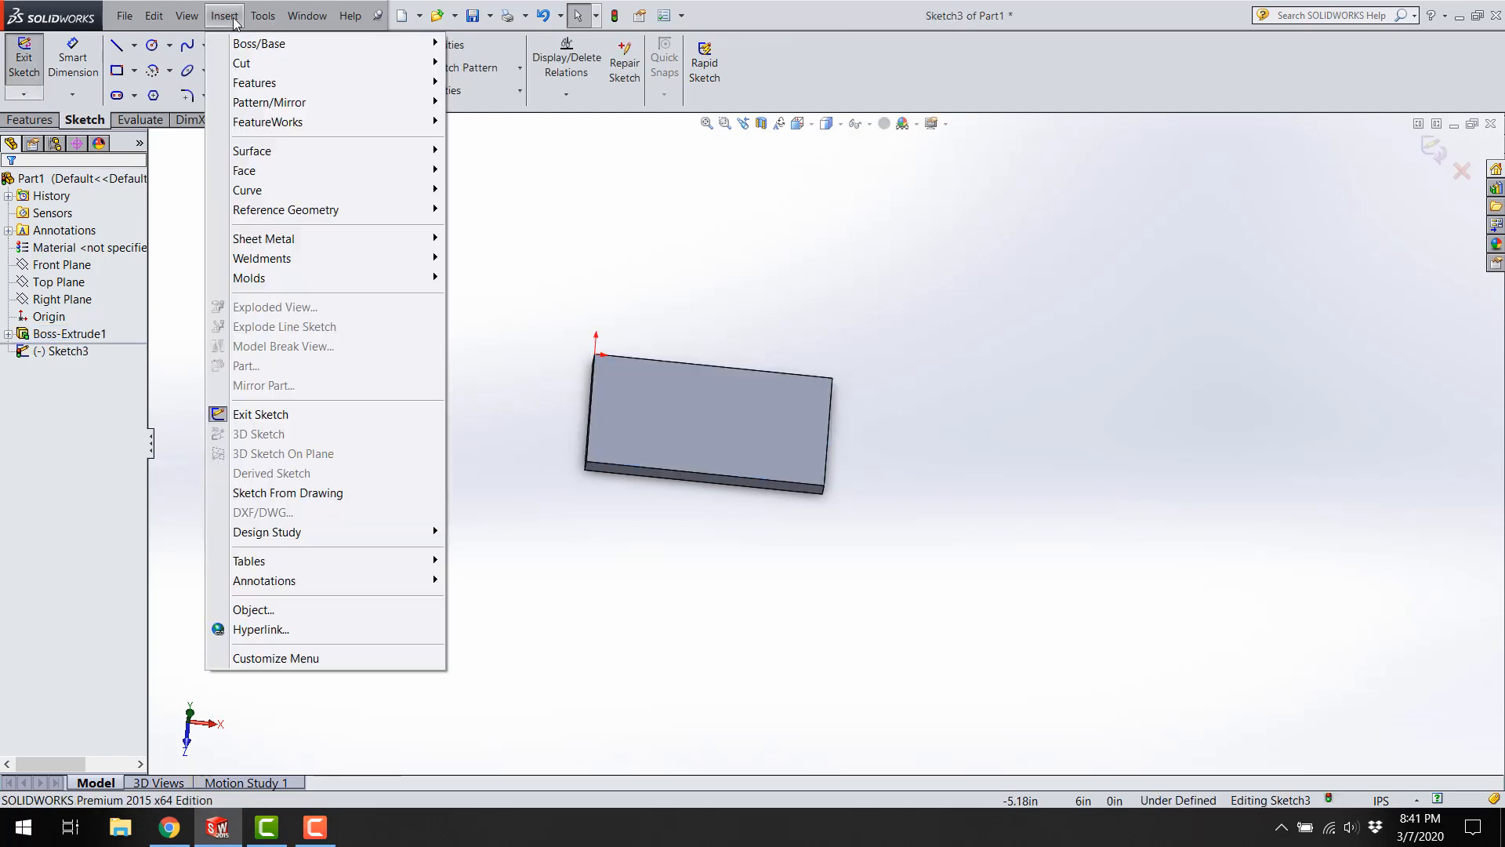
mouse_move(262, 18)
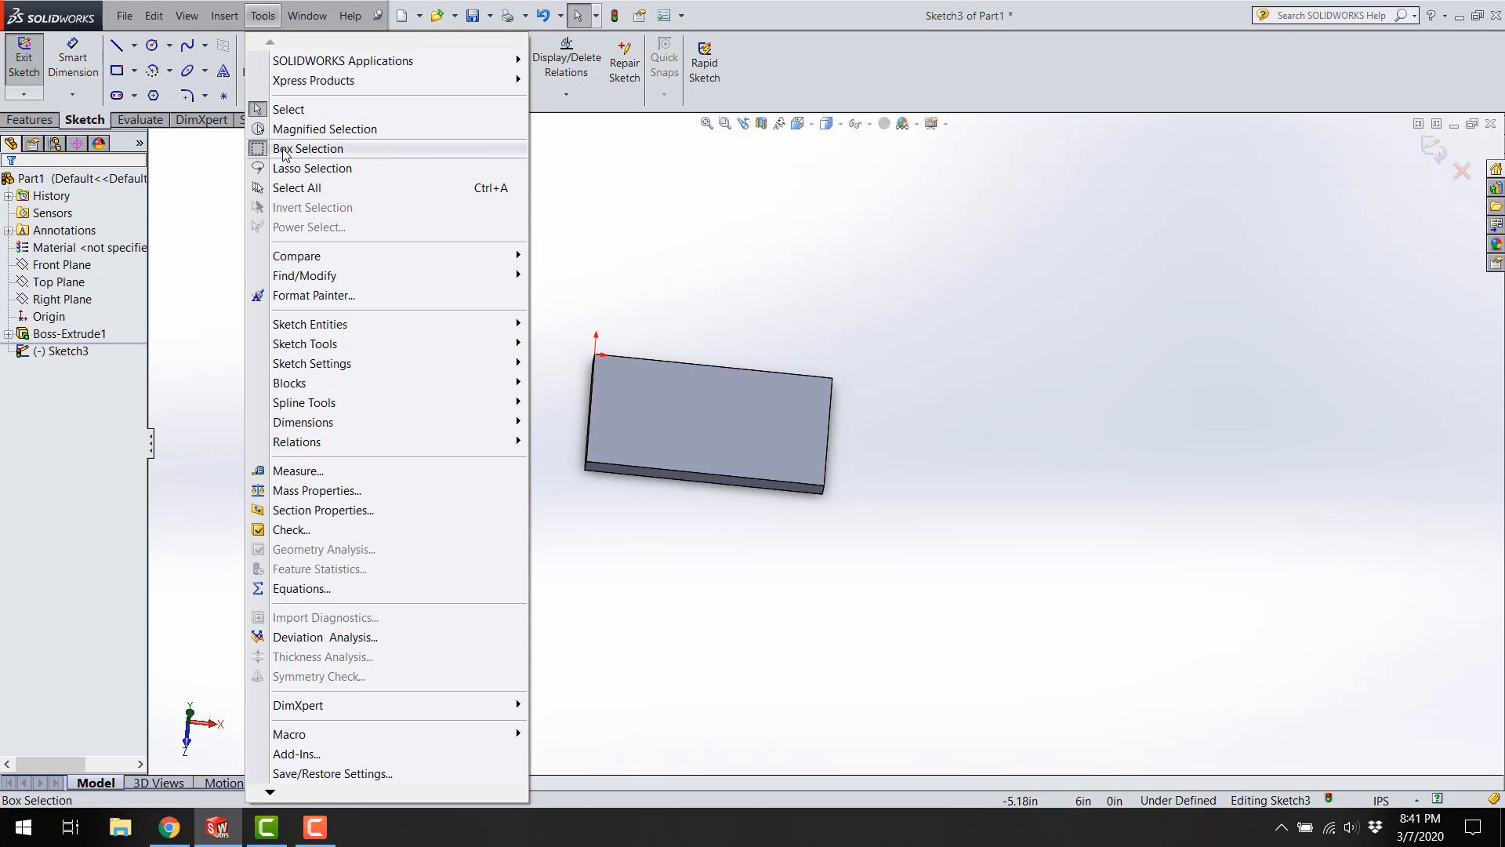
mouse_move(296, 347)
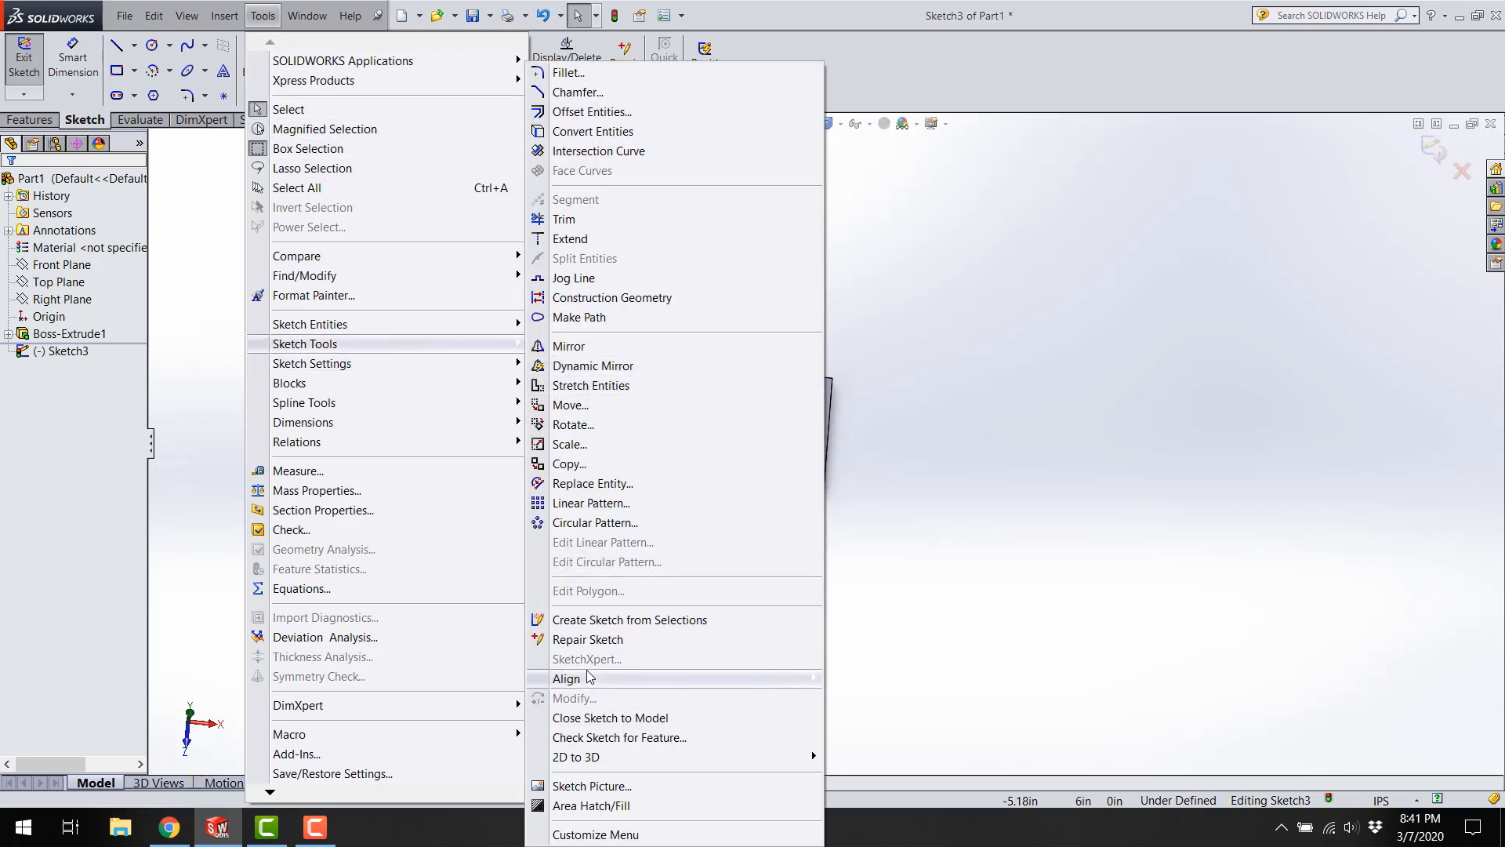
mouse_move(589, 676)
mouse_move(437, 328)
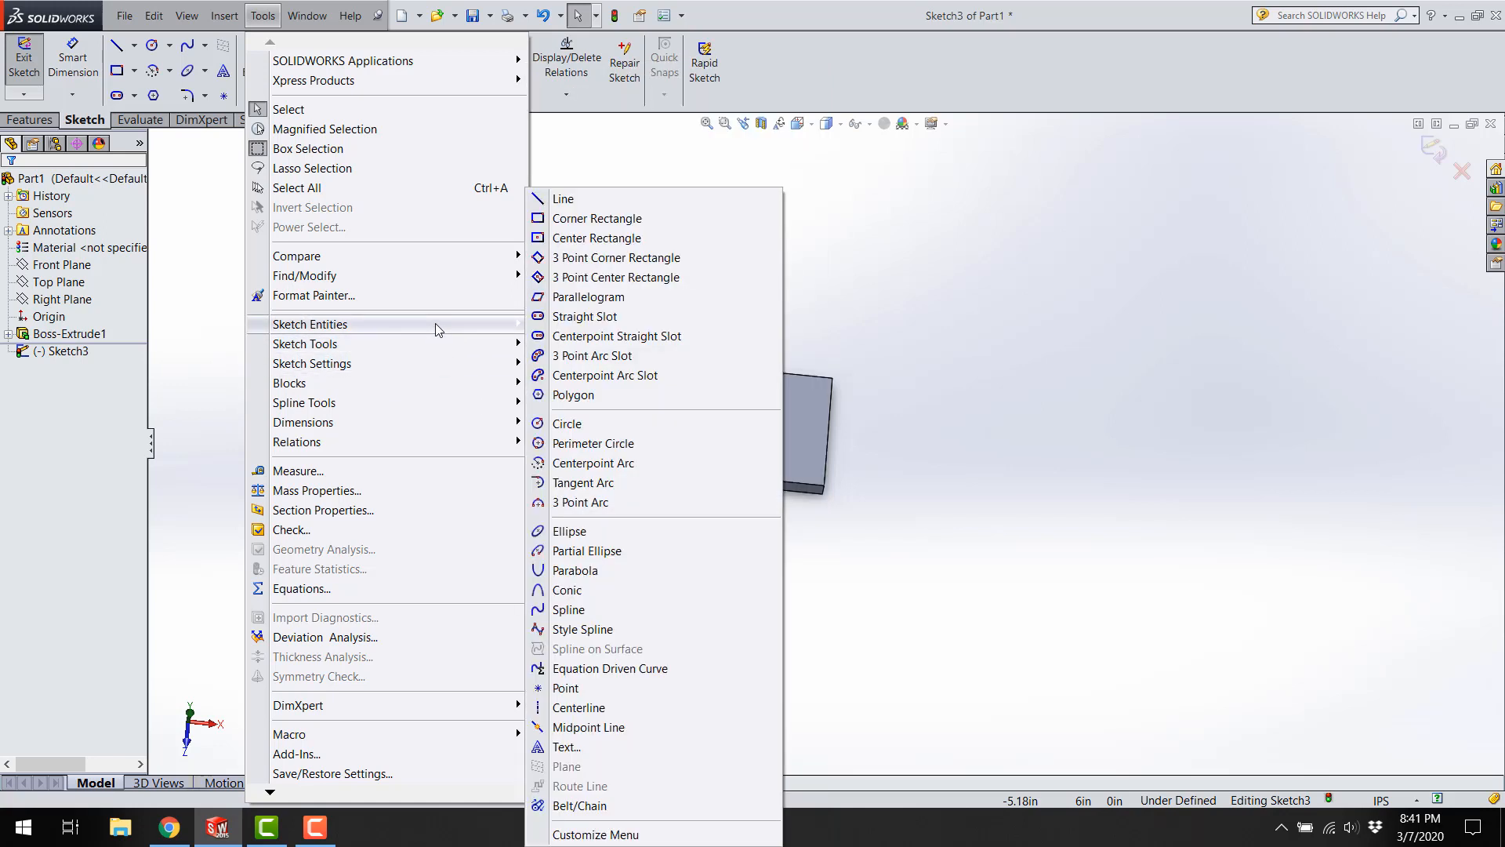
click(584, 745)
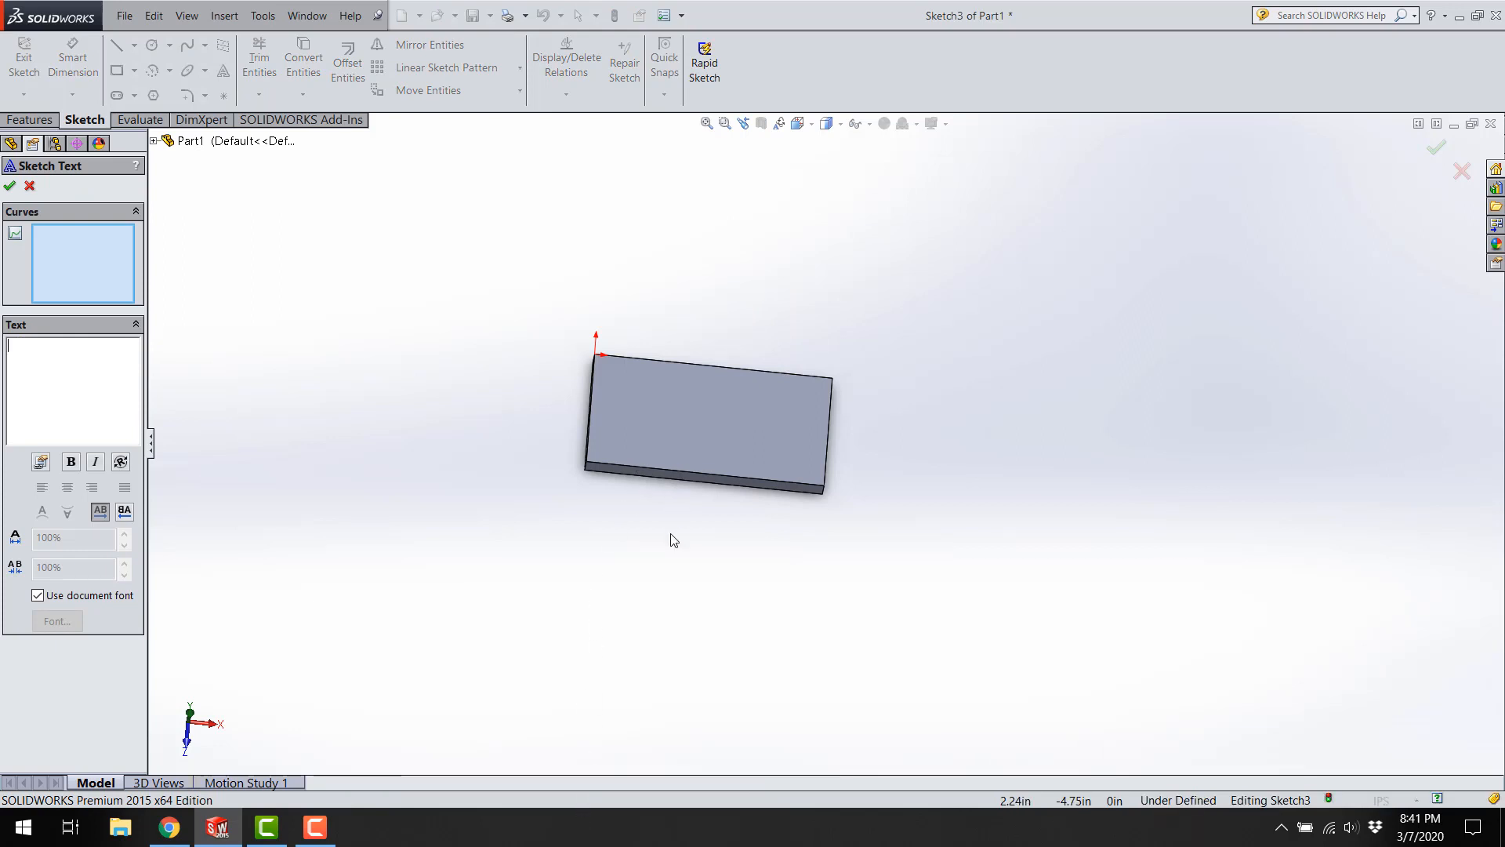
middle_drag(665, 558, 688, 578)
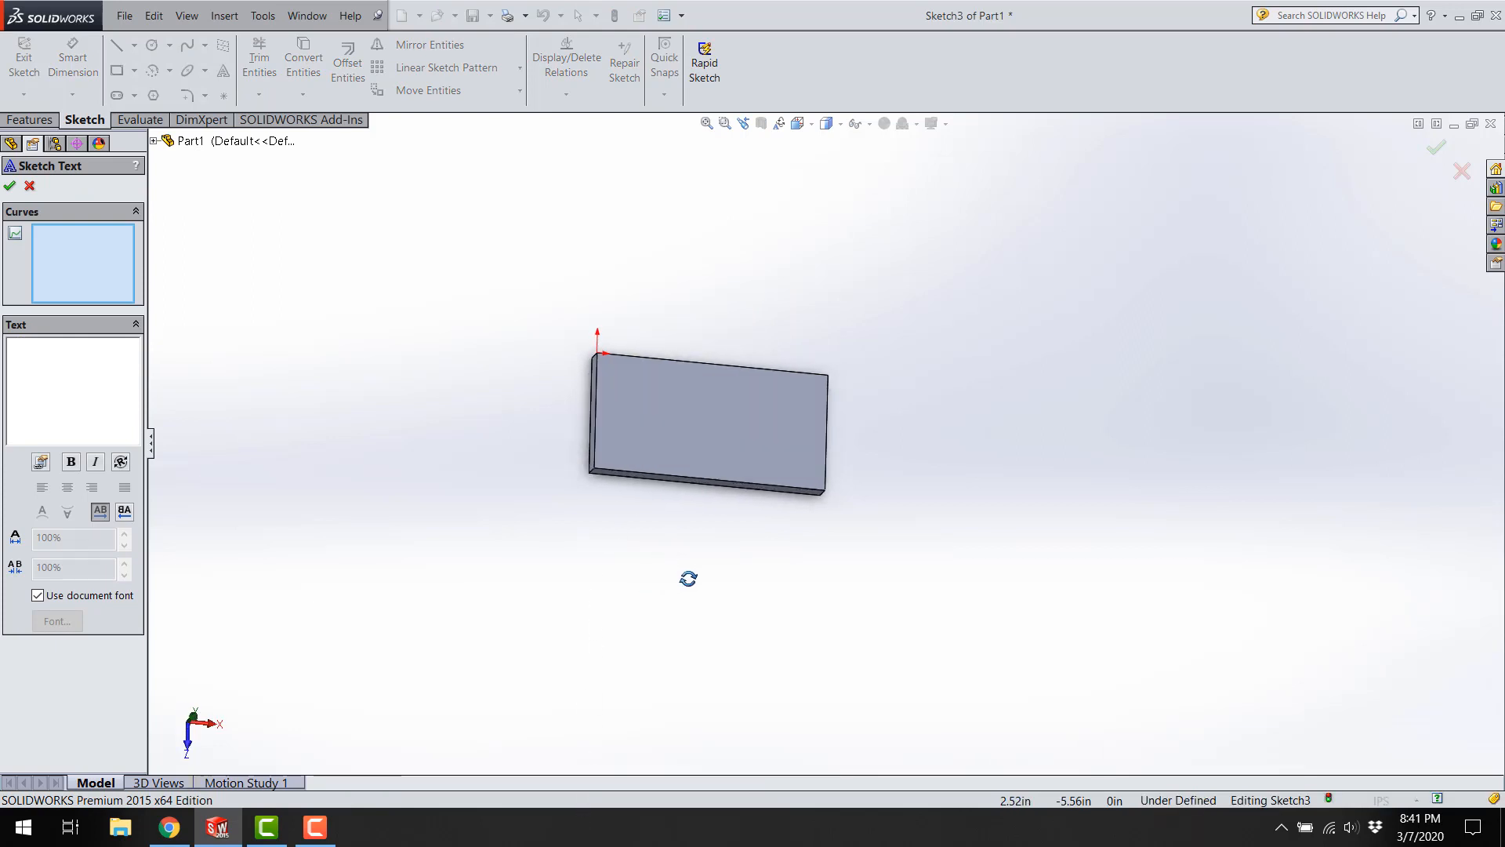
click(662, 477)
middle_drag(542, 445, 470, 416)
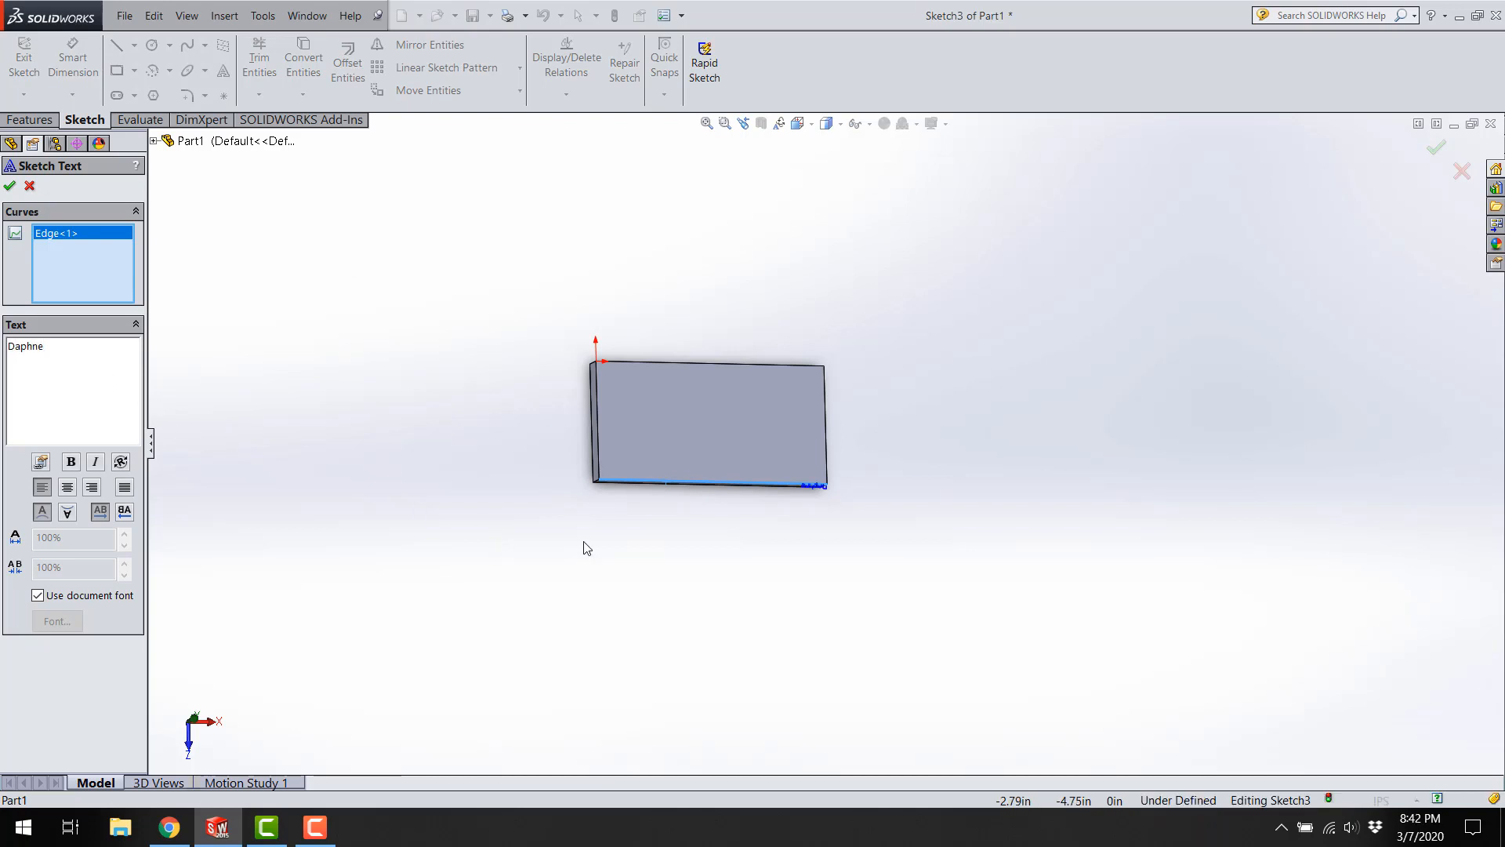
scroll(821, 480, down, 5)
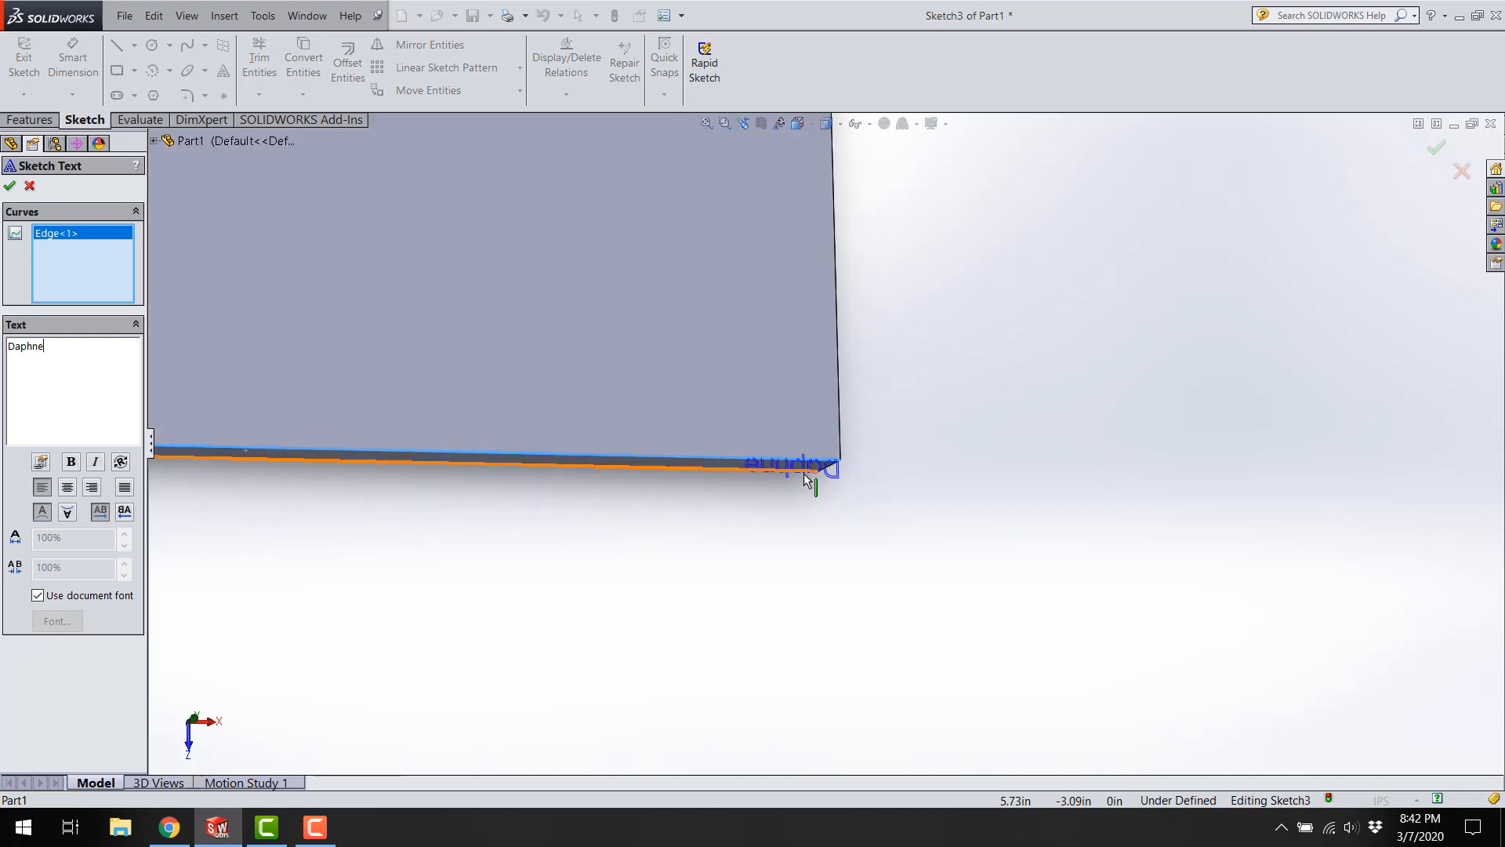
scroll(807, 480, down, 3)
scroll(770, 491, up, 3)
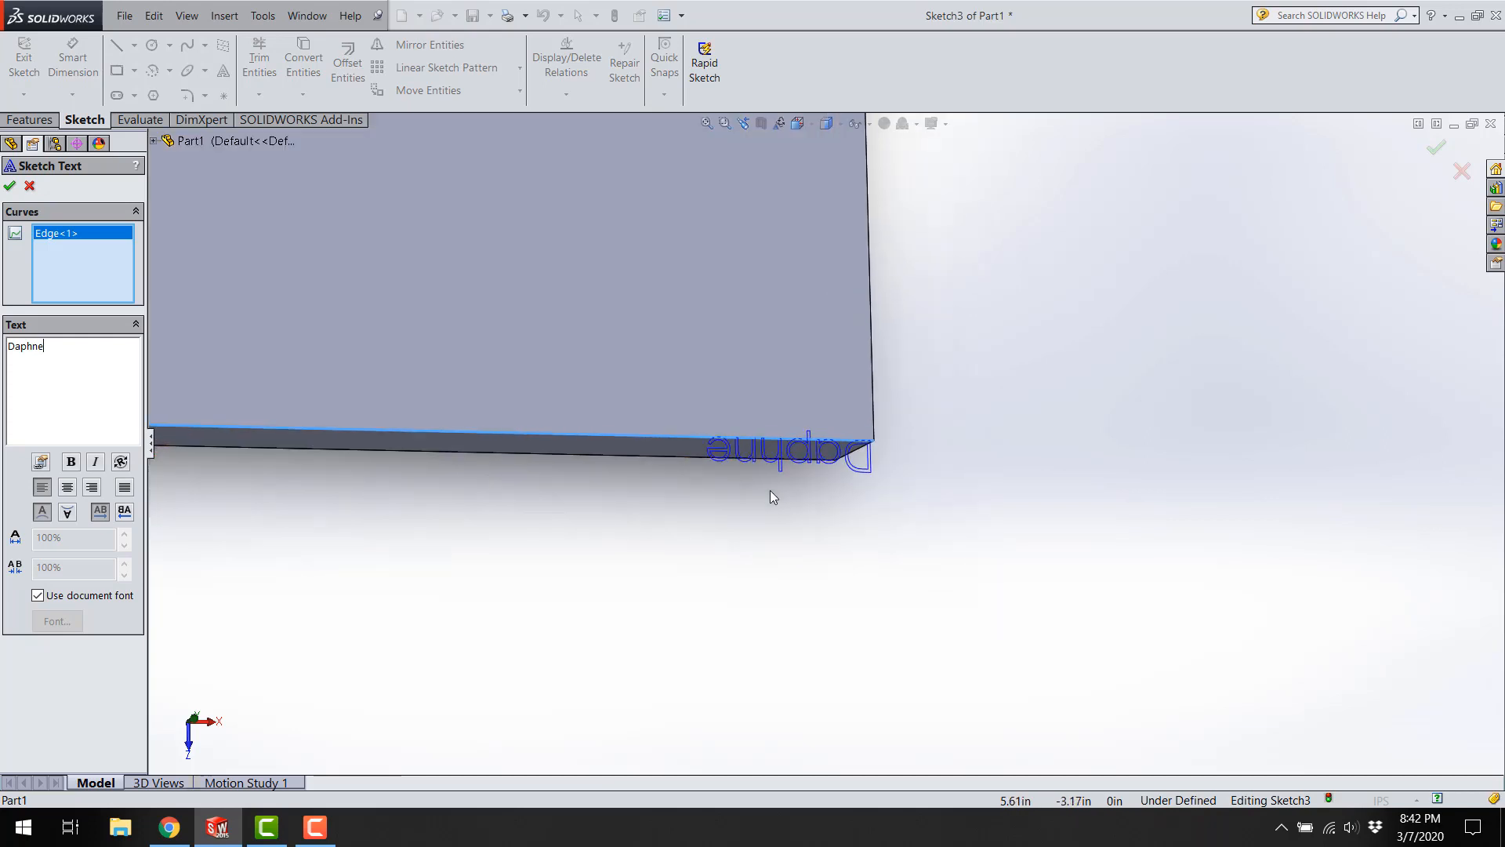
middle_drag(796, 480, 781, 506)
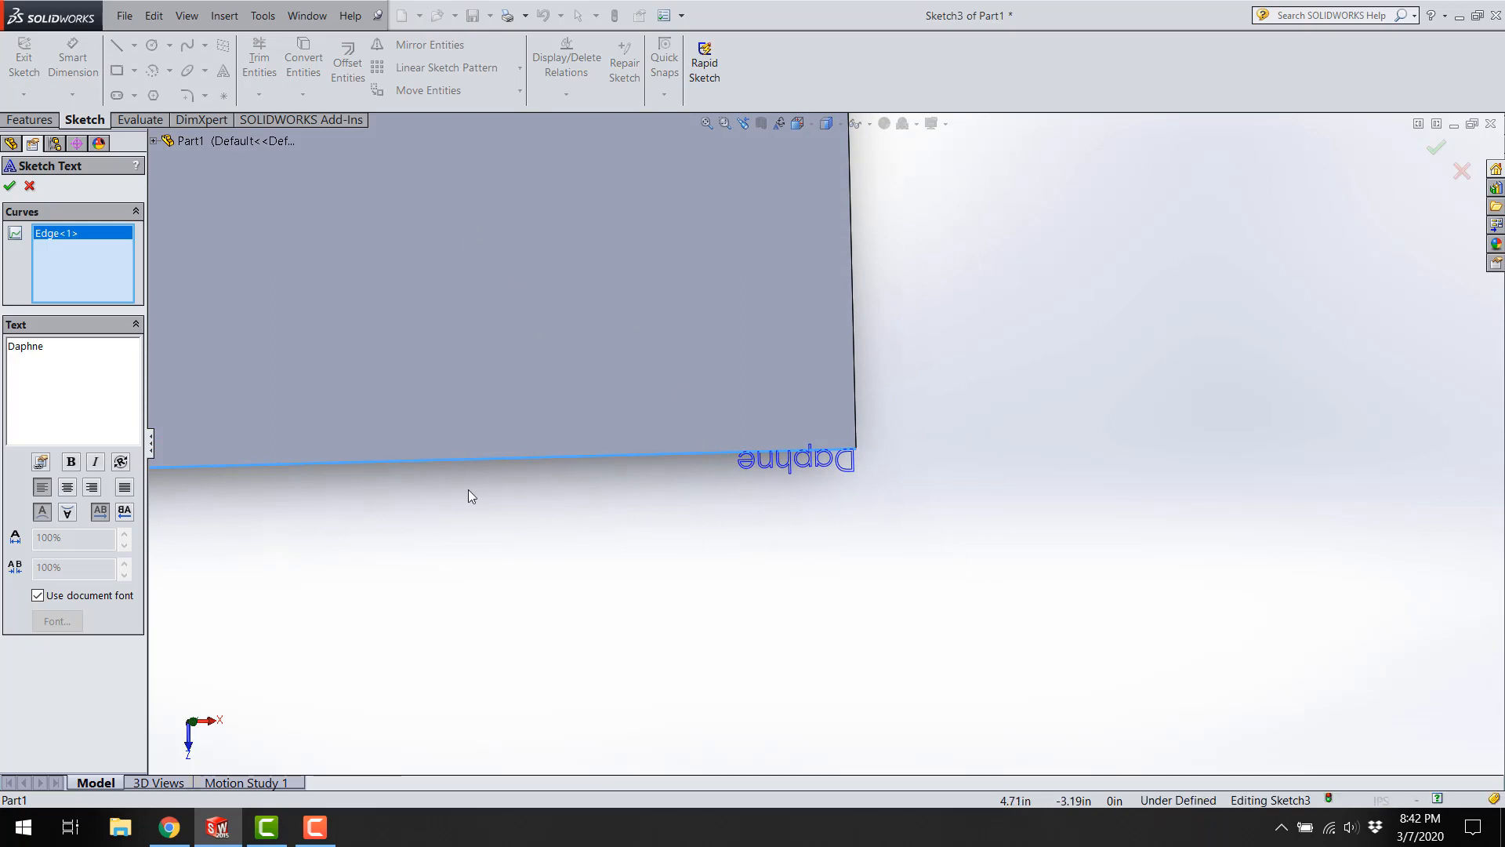
Flip the edge text vertically and horizontally, center it along the edge, and discard it.
click(73, 513)
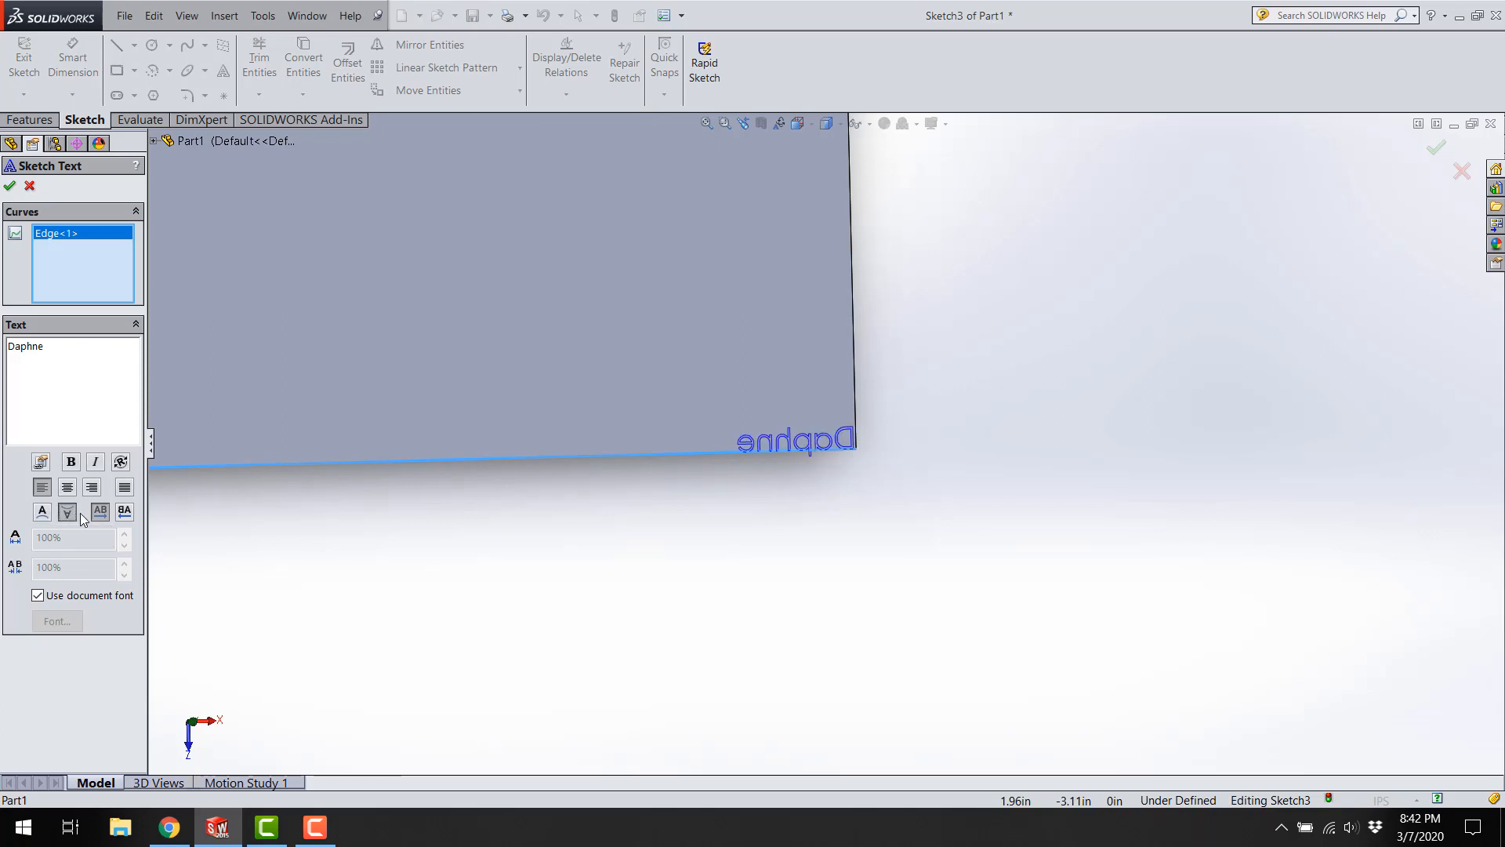
click(129, 515)
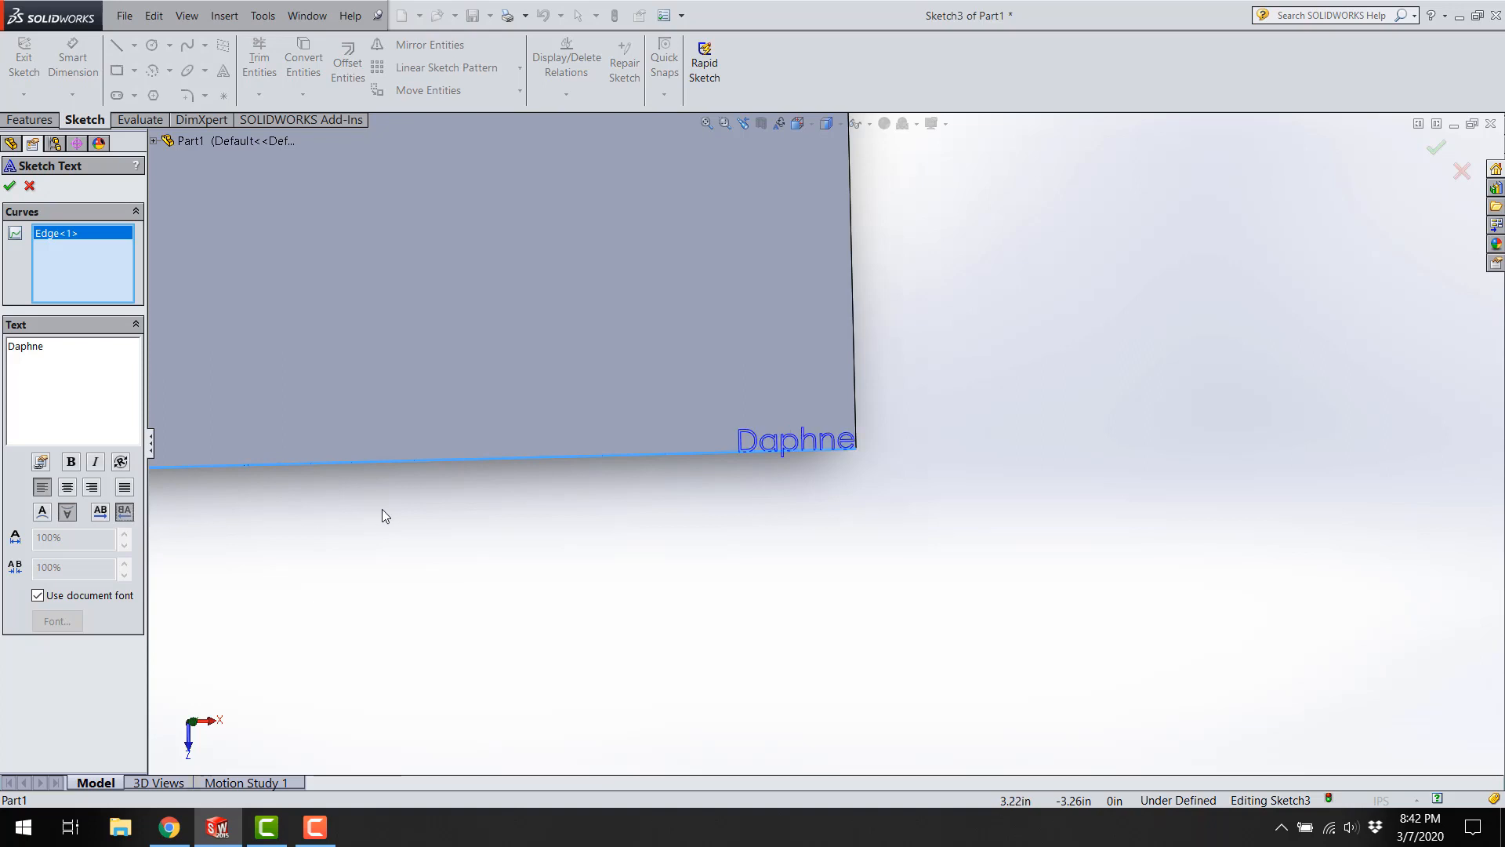
scroll(769, 466, up, 4)
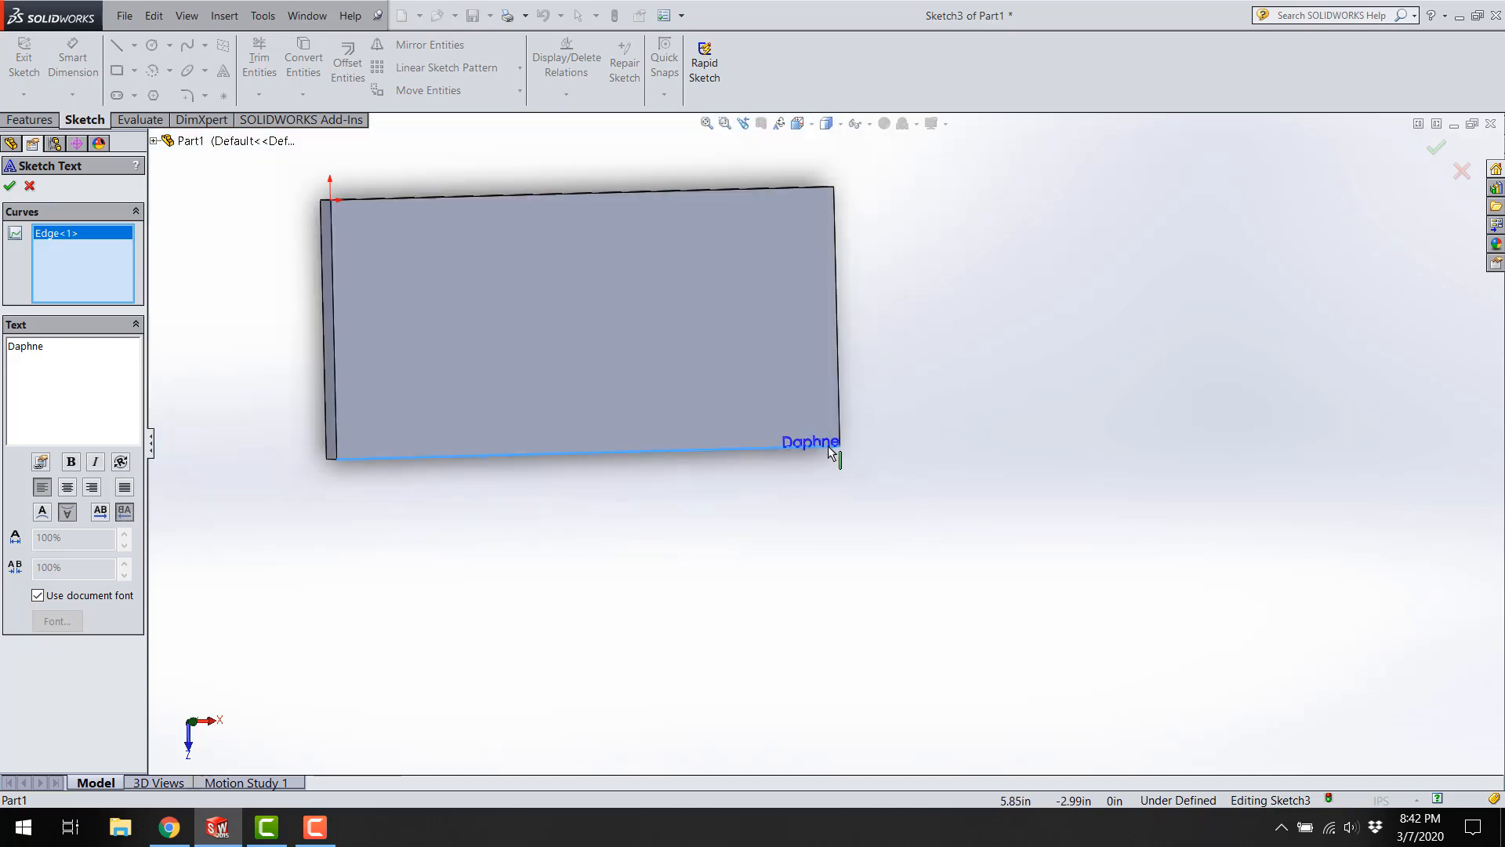
click(65, 490)
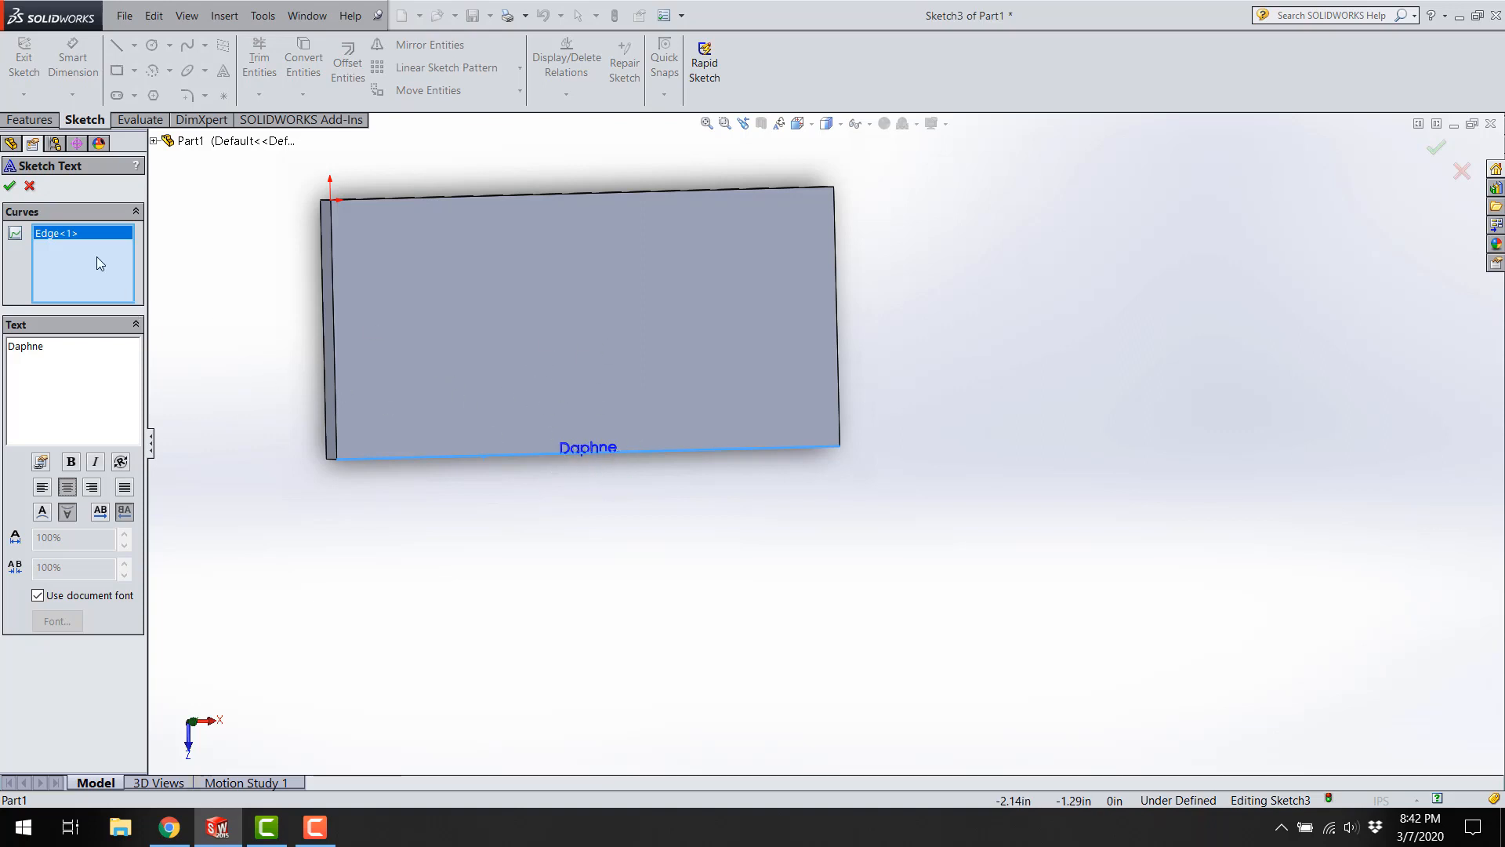
click(31, 187)
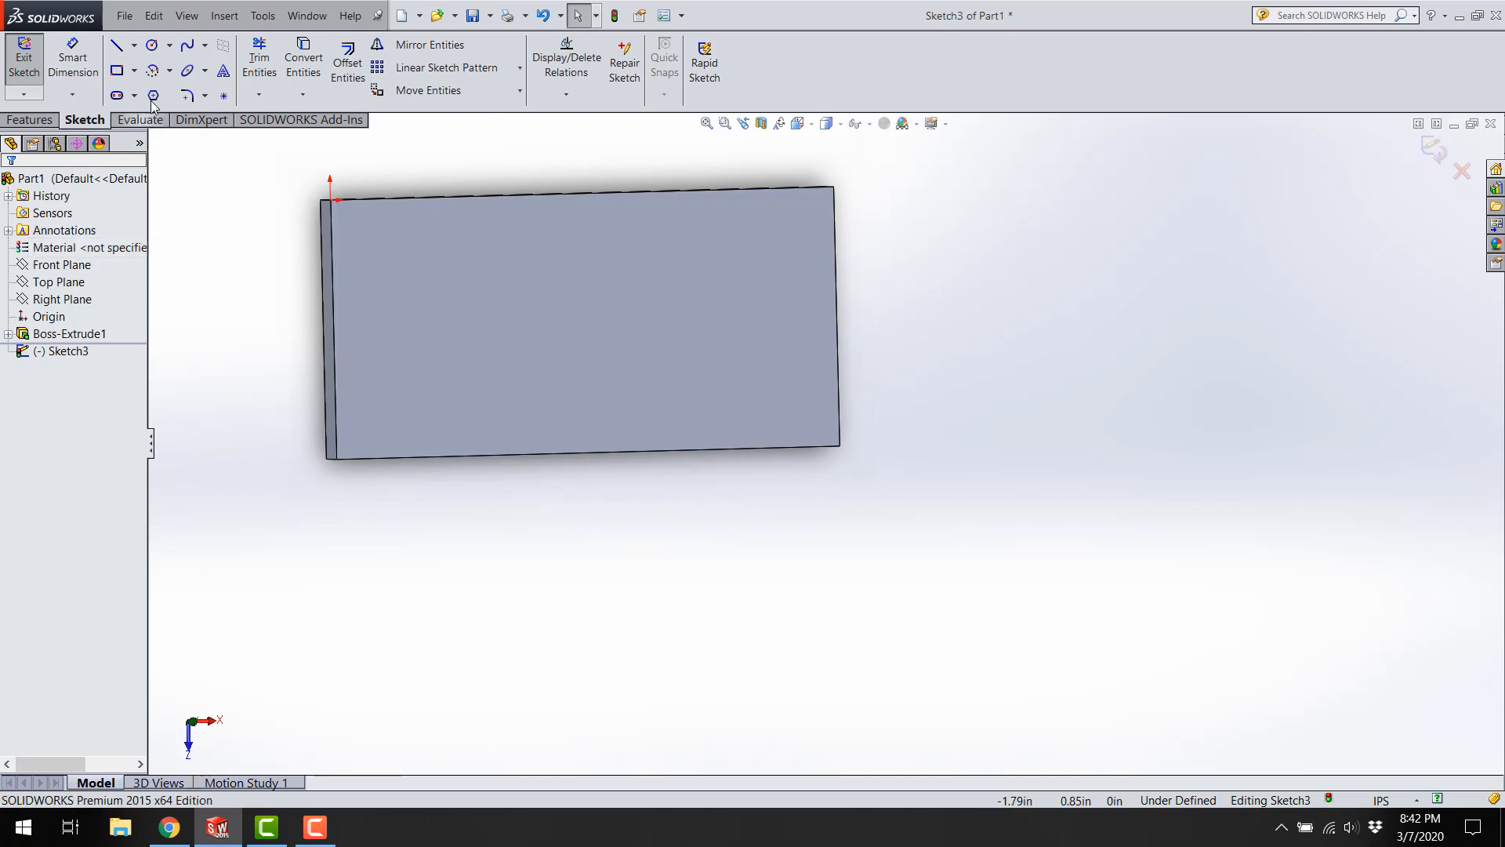
Sketch a horizontal centerline across the top face between the two short edges, about 1.02 in above the lower long edge.
click(134, 45)
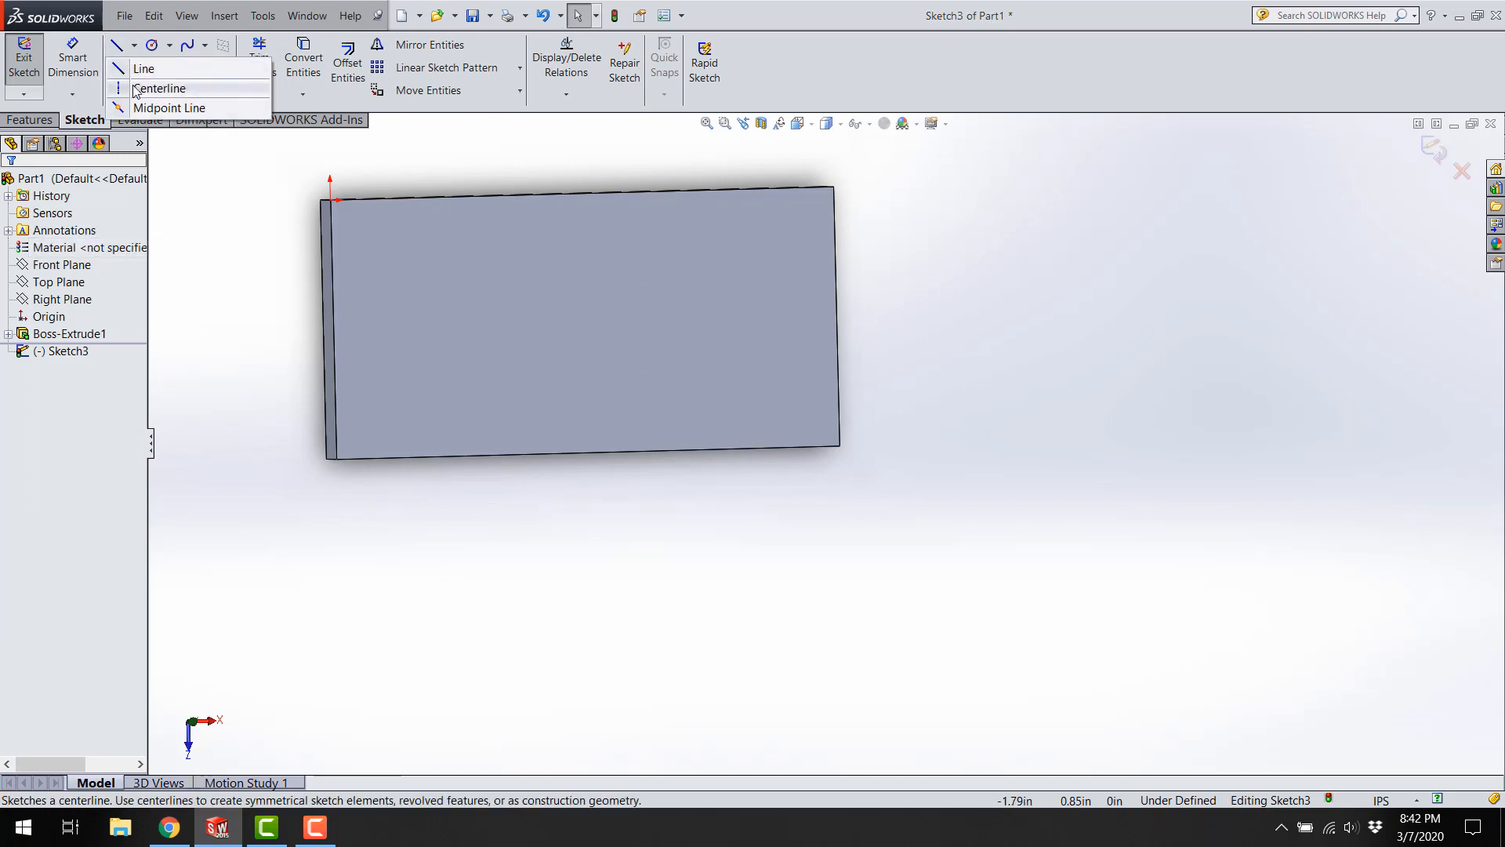
click(160, 88)
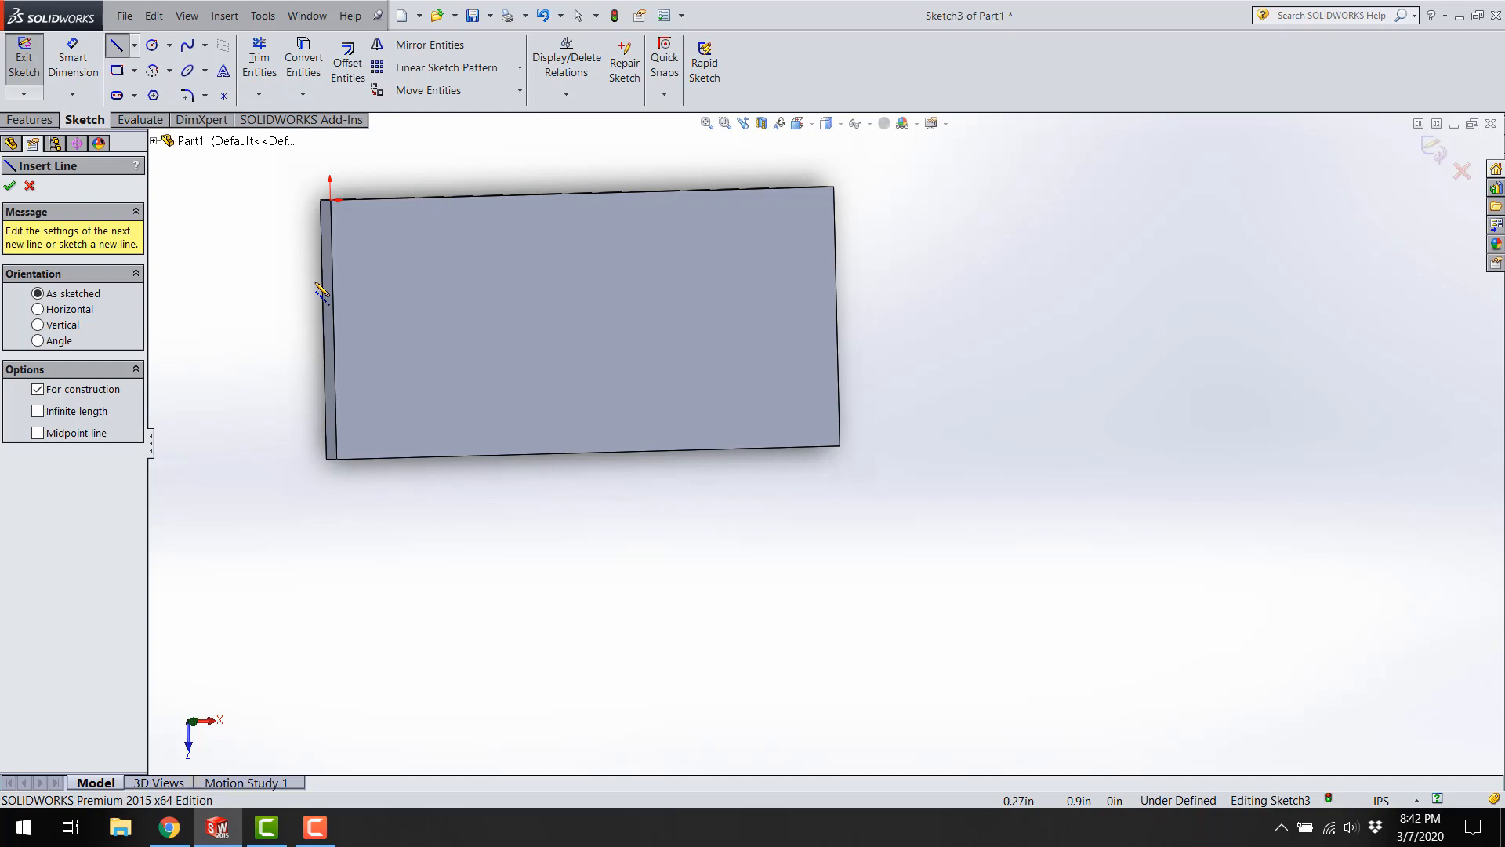
click(333, 329)
click(335, 371)
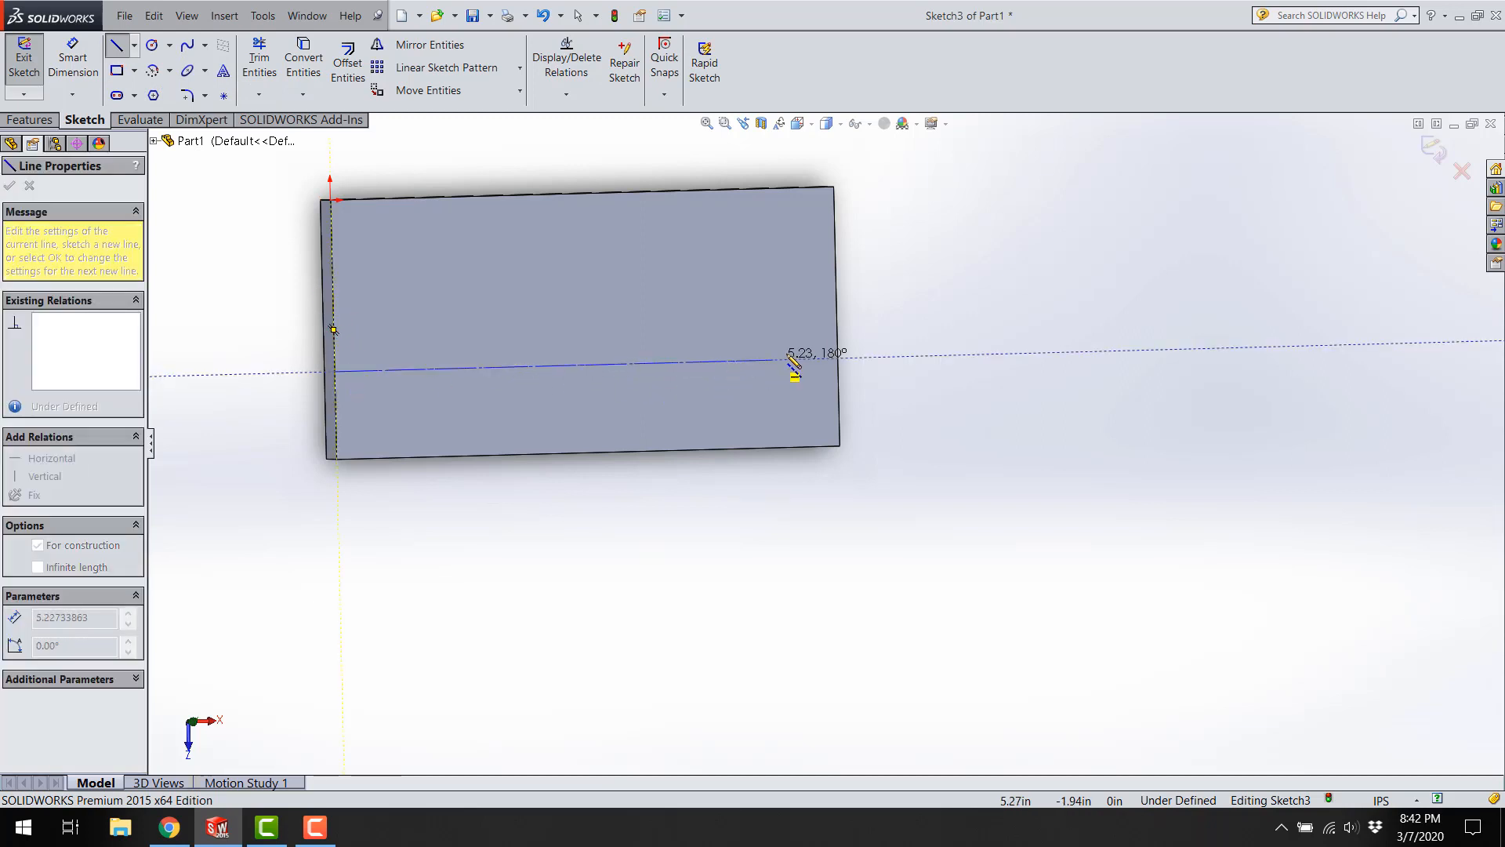
click(838, 360)
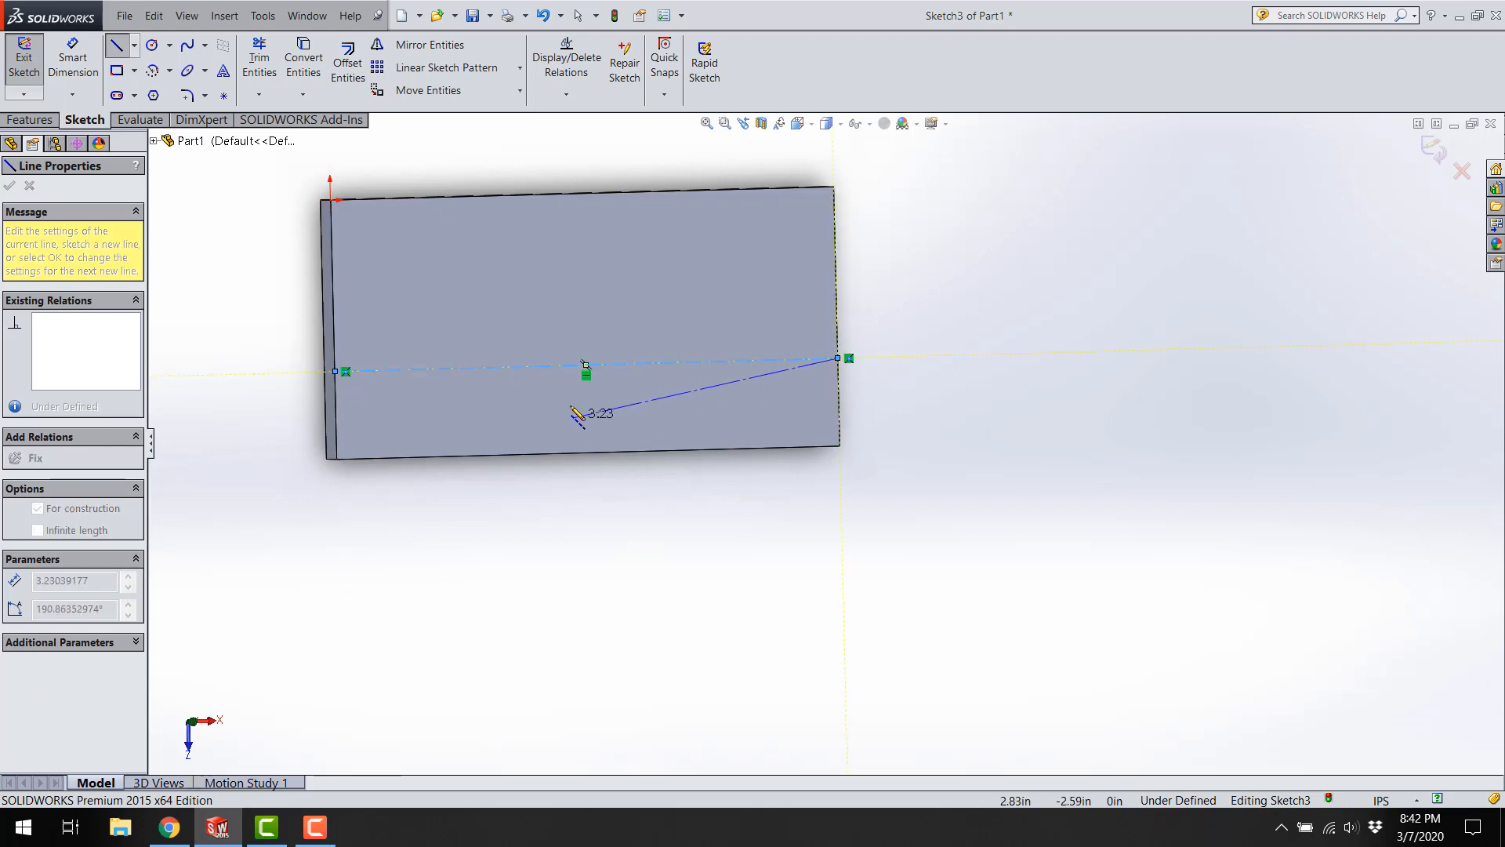
key(Escape)
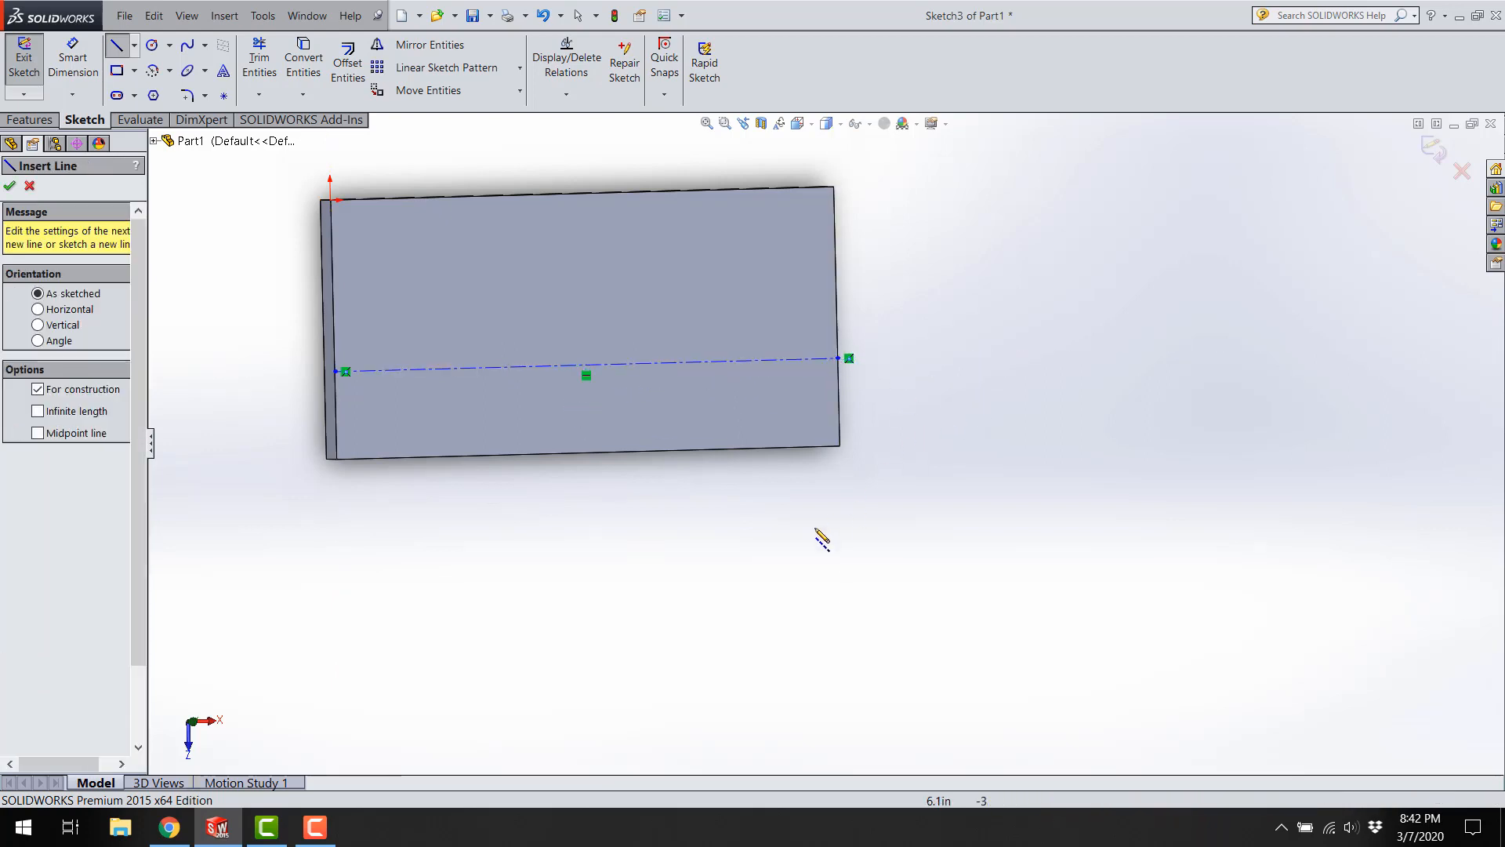
Dimension the centerline at 1 in from the plate's lower long edge.
click(60, 68)
click(397, 368)
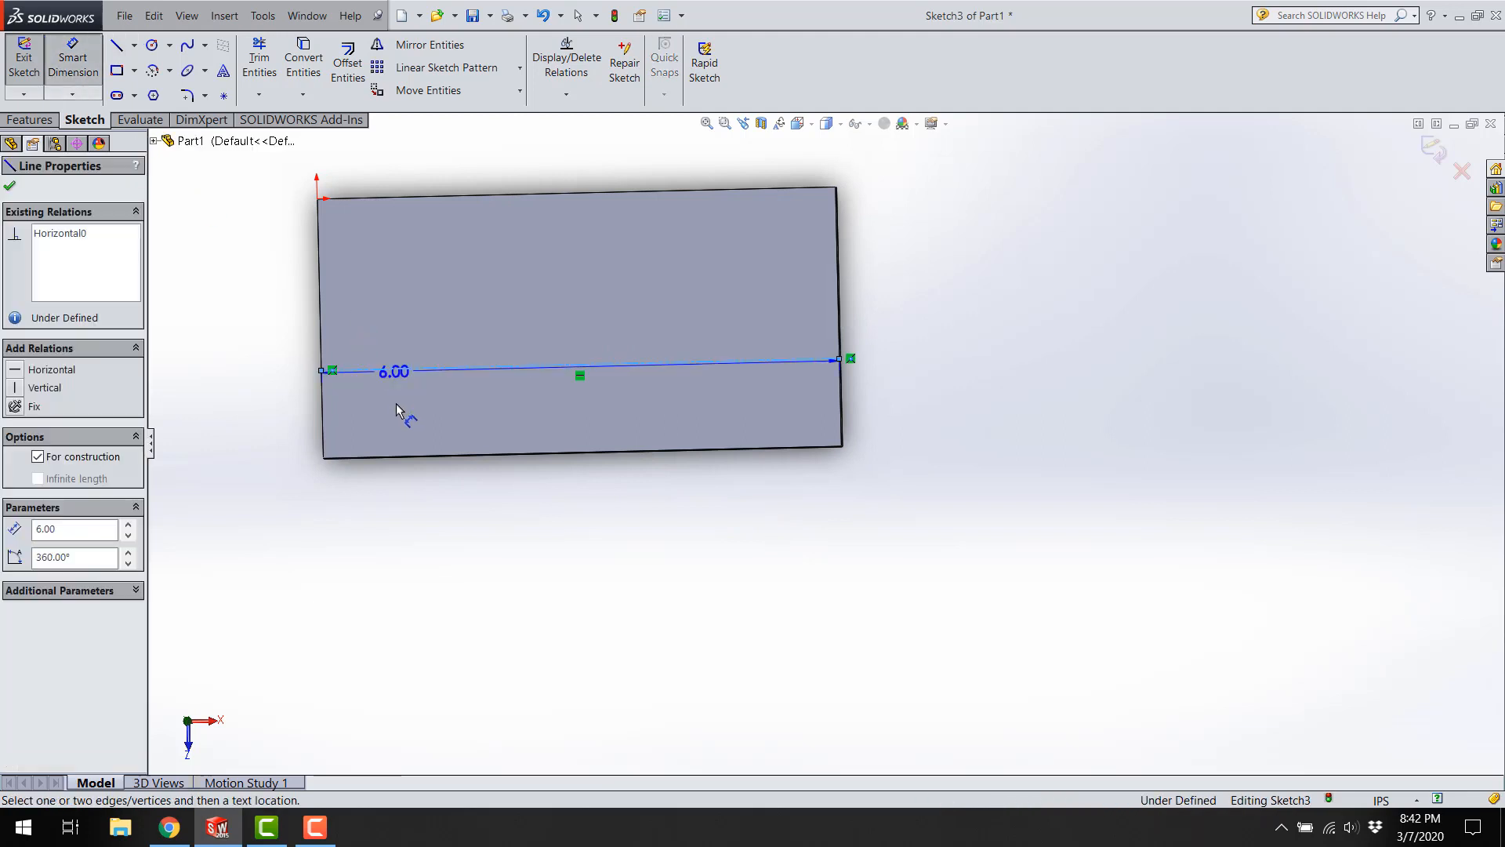
click(398, 458)
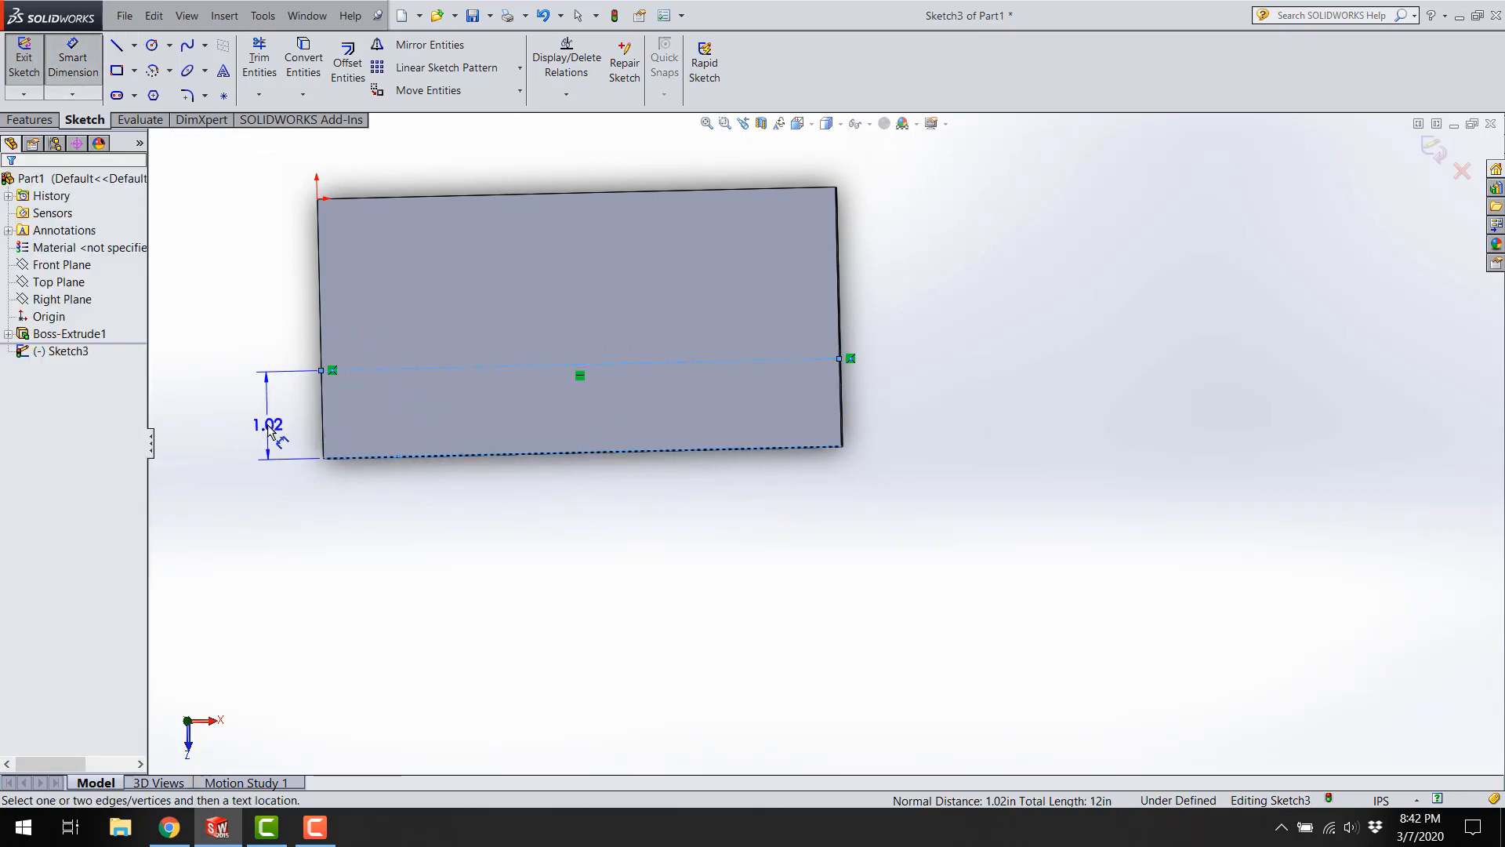
click(267, 424)
text(1)
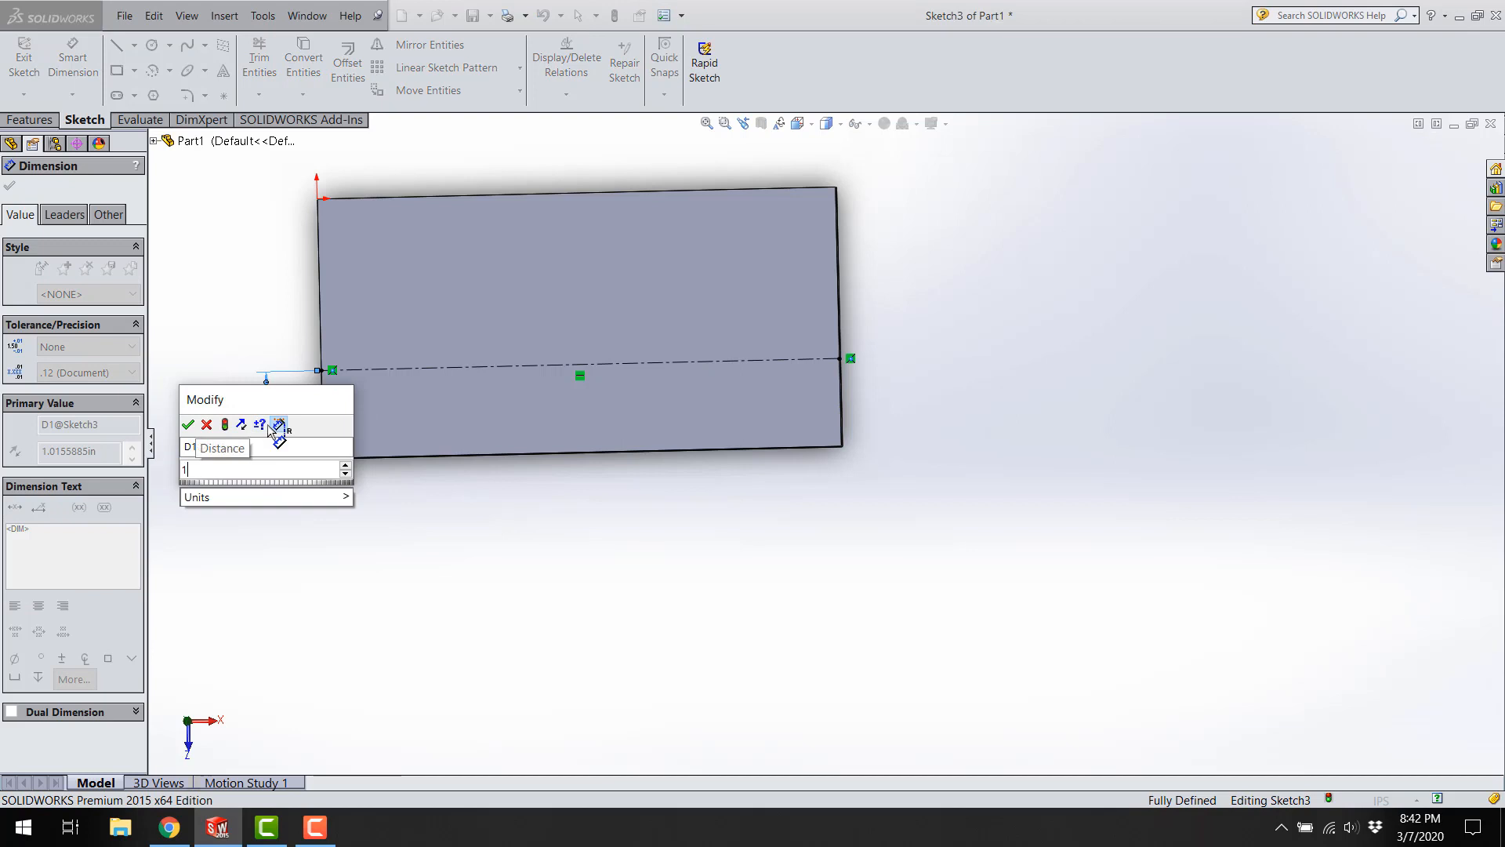
key(Return)
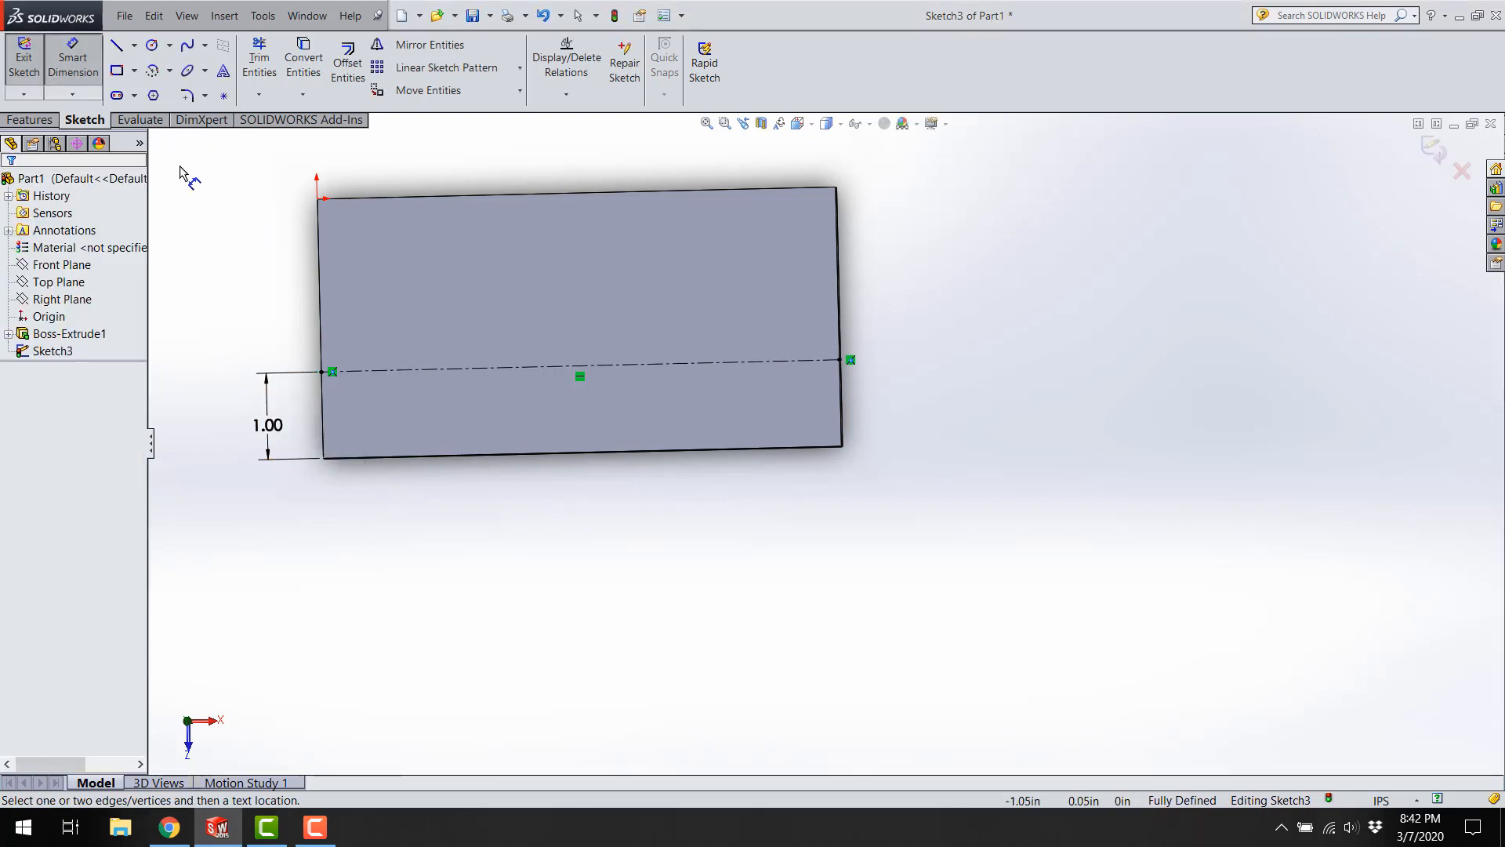
Add the first name as sketch text along the centerline and center-align it.
click(258, 15)
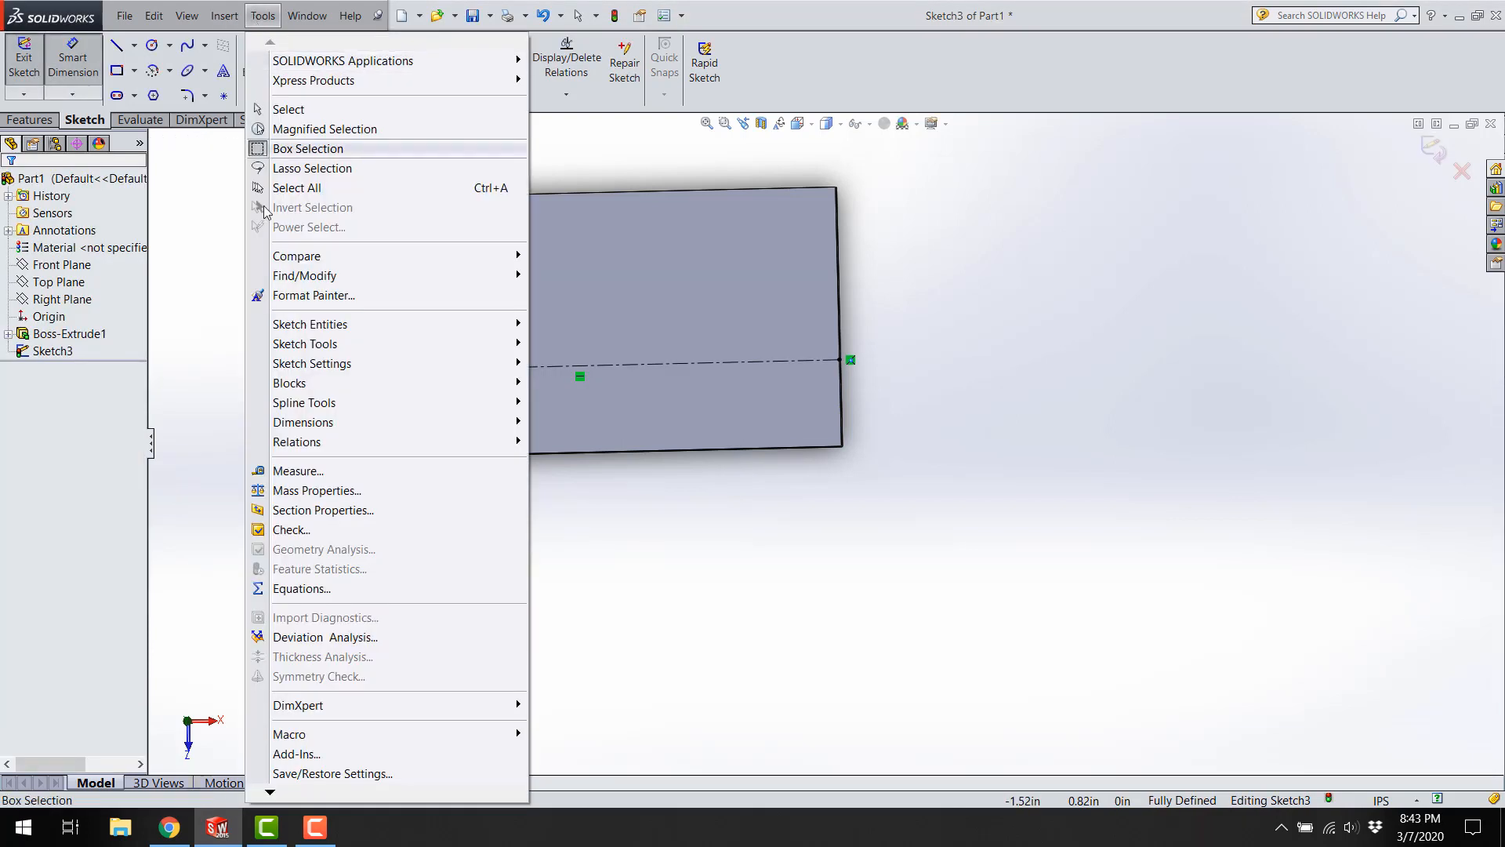
mouse_move(313, 324)
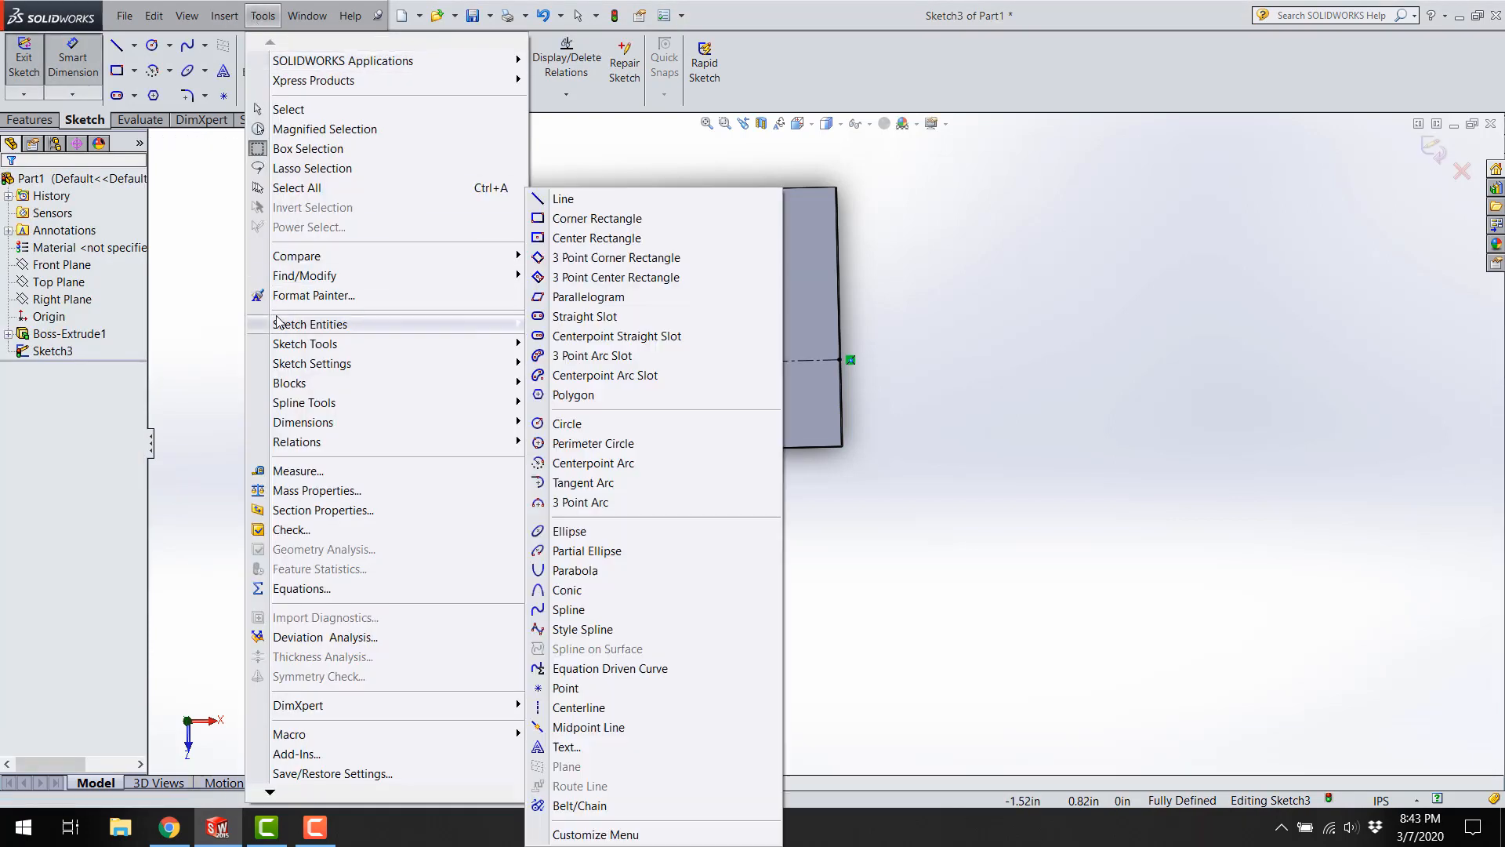
click(566, 746)
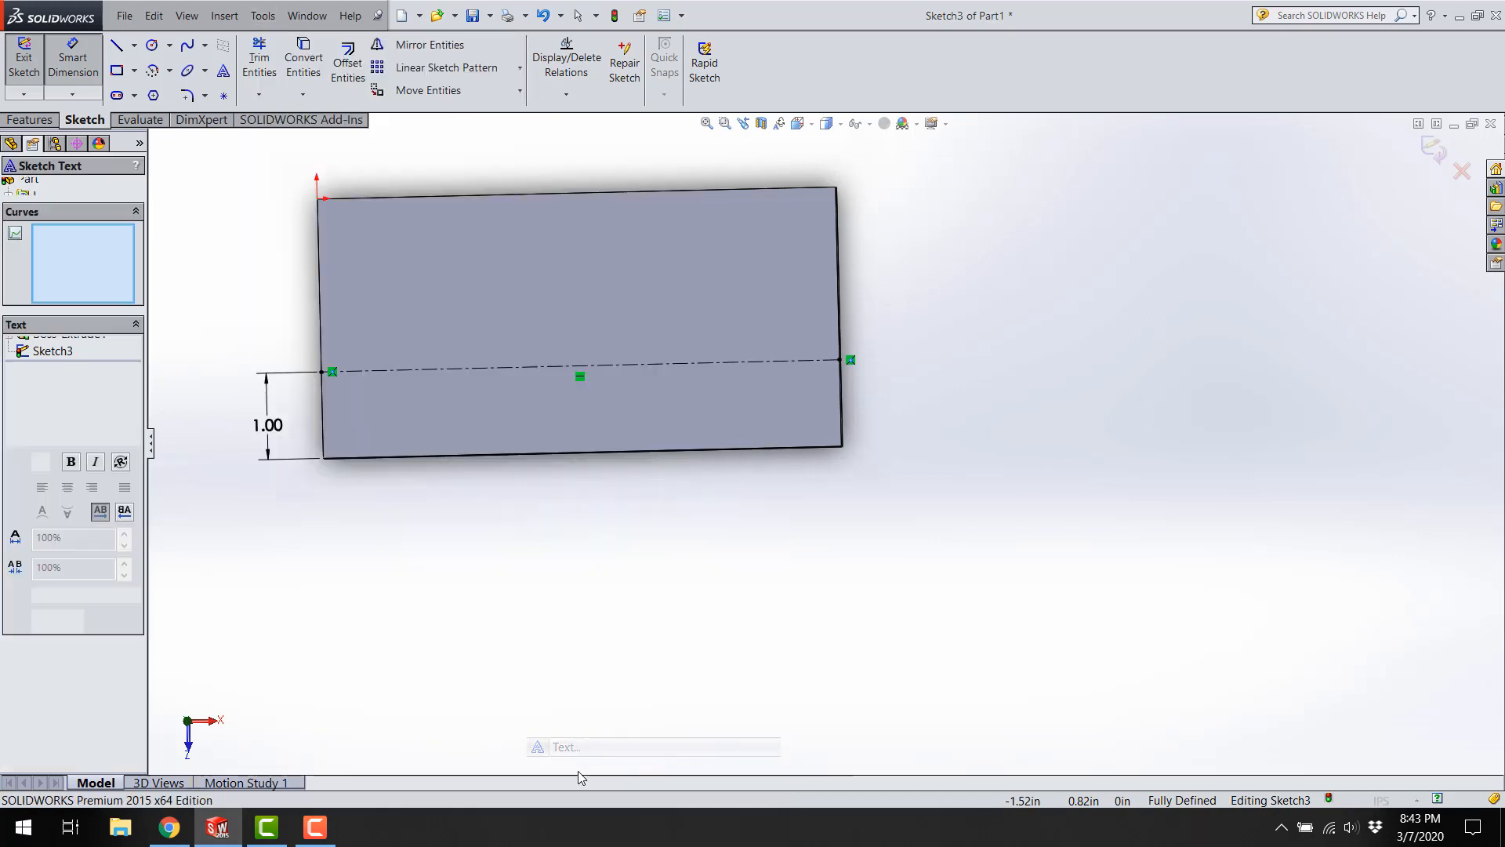
click(534, 371)
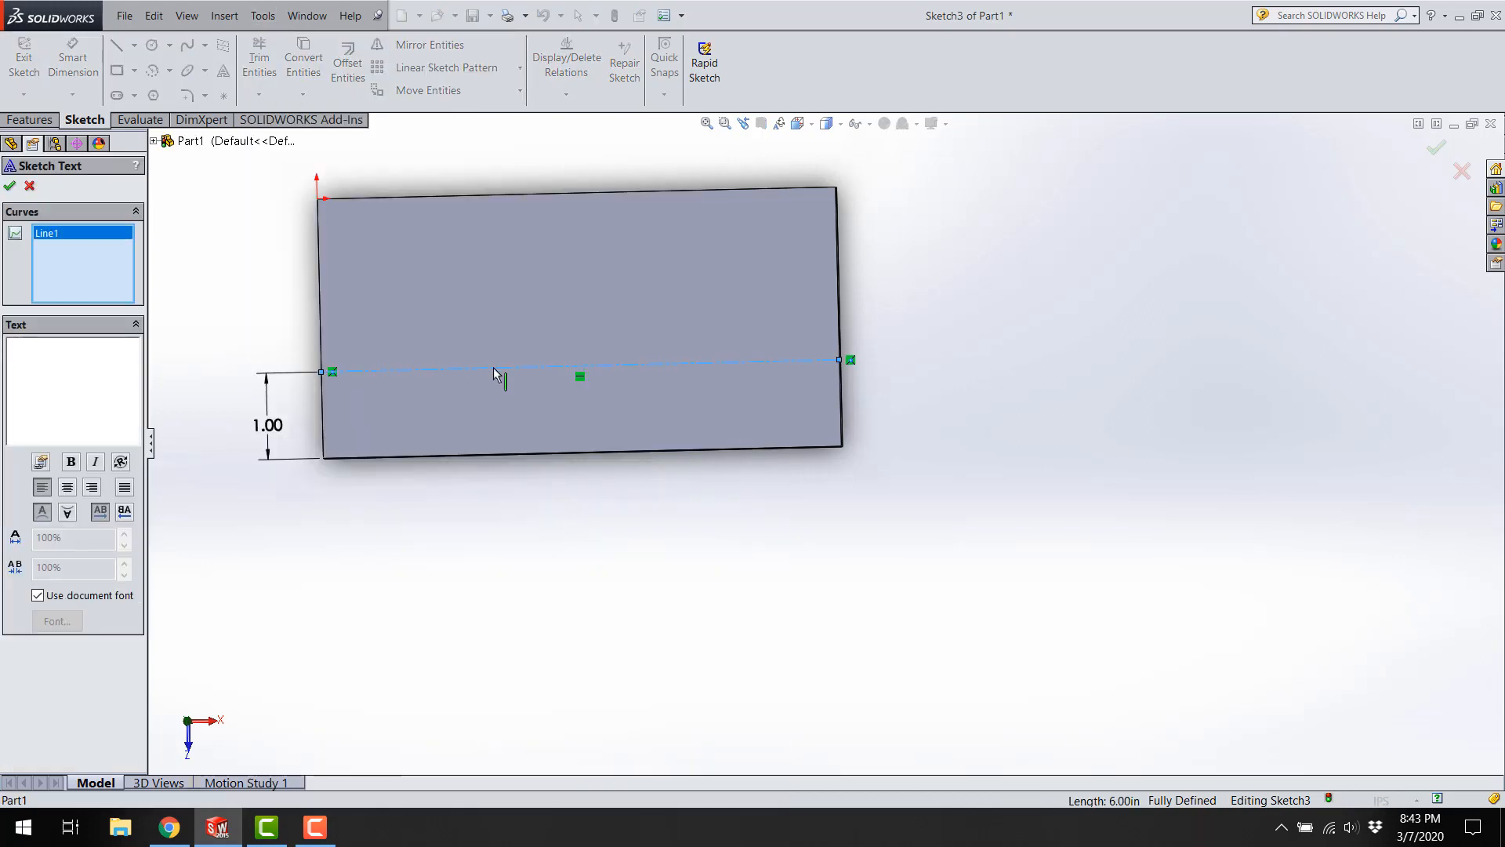
click(50, 361)
text(Daphne)
click(66, 494)
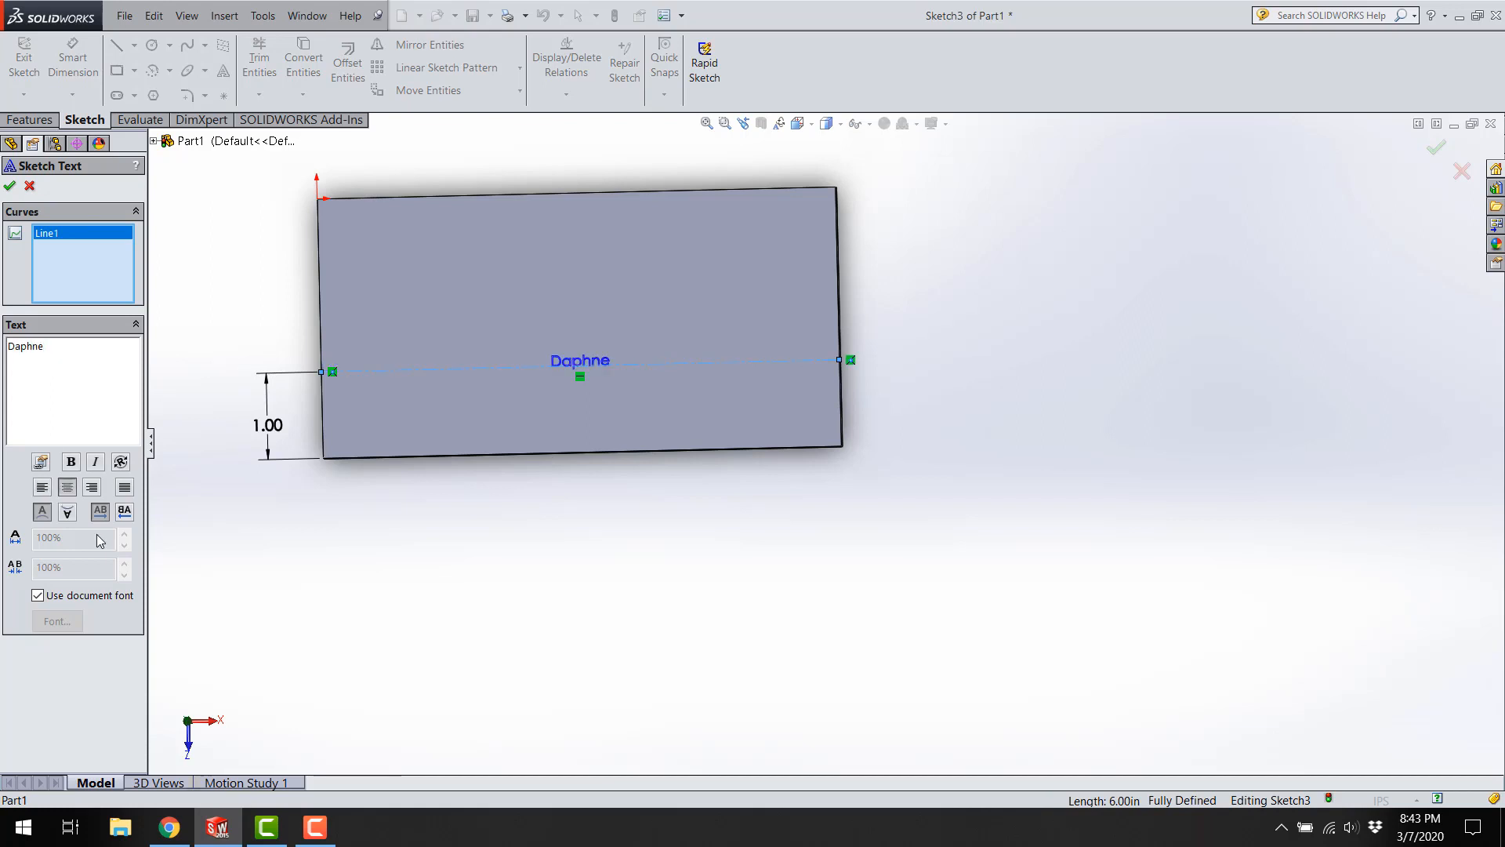
Override the document font for the name's sketch text and set its height to 28 points.
click(36, 597)
click(57, 621)
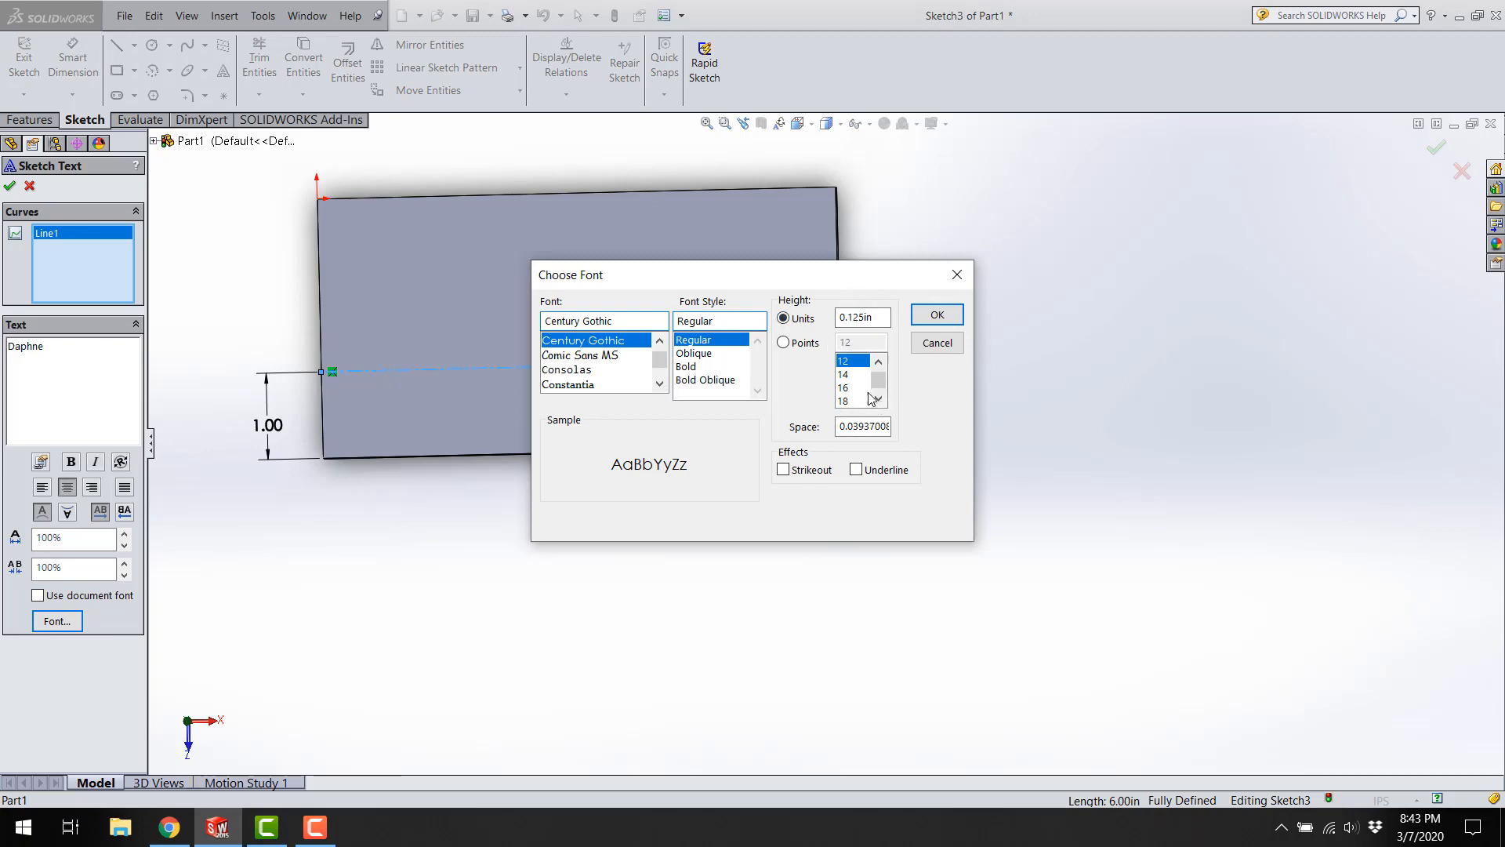
click(809, 345)
click(879, 399)
click(879, 400)
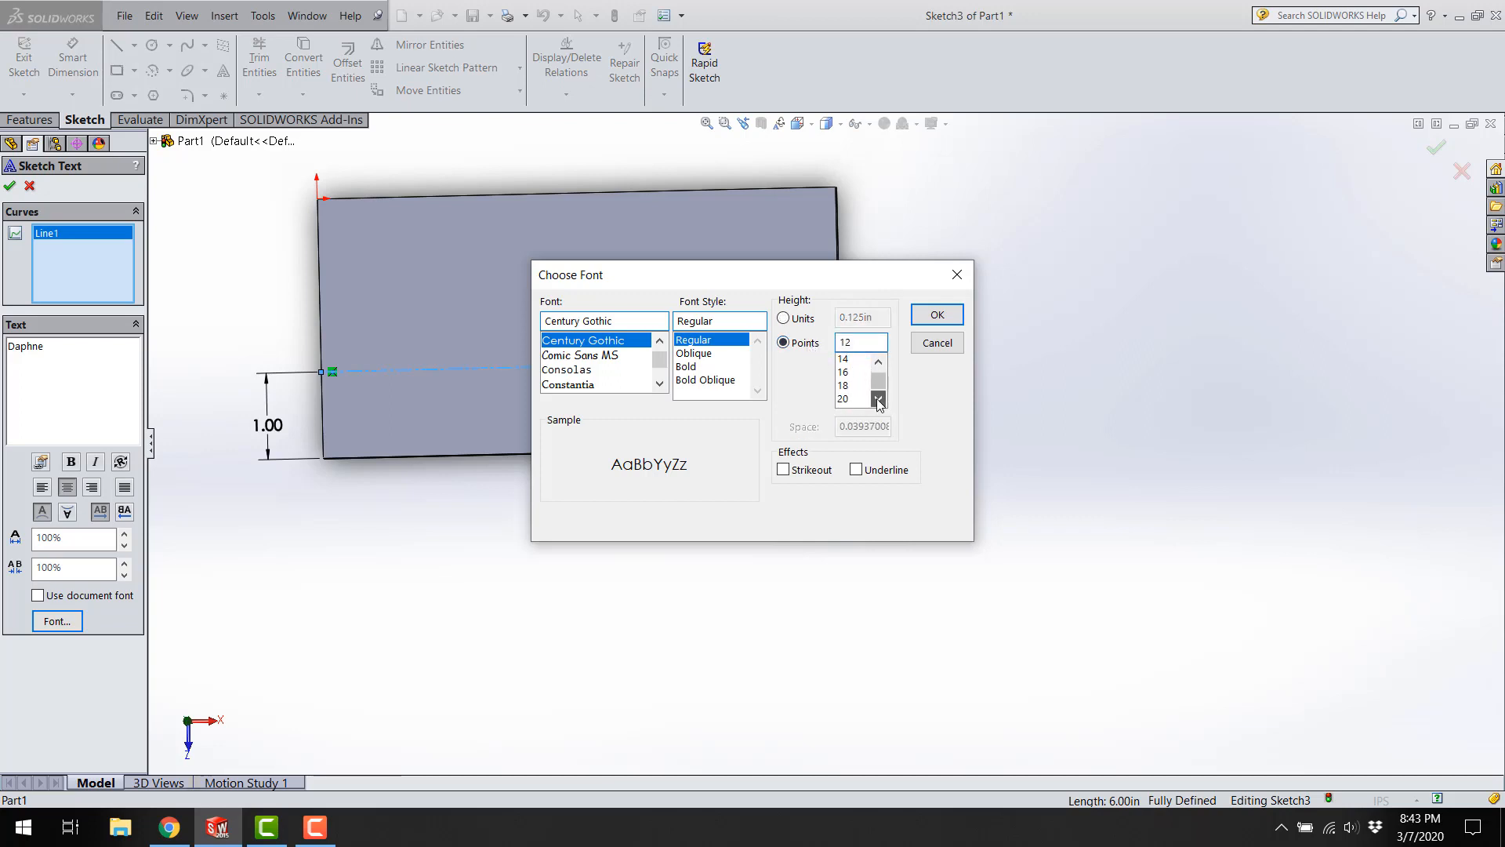
click(879, 400)
click(879, 401)
click(879, 400)
click(879, 400)
click(845, 387)
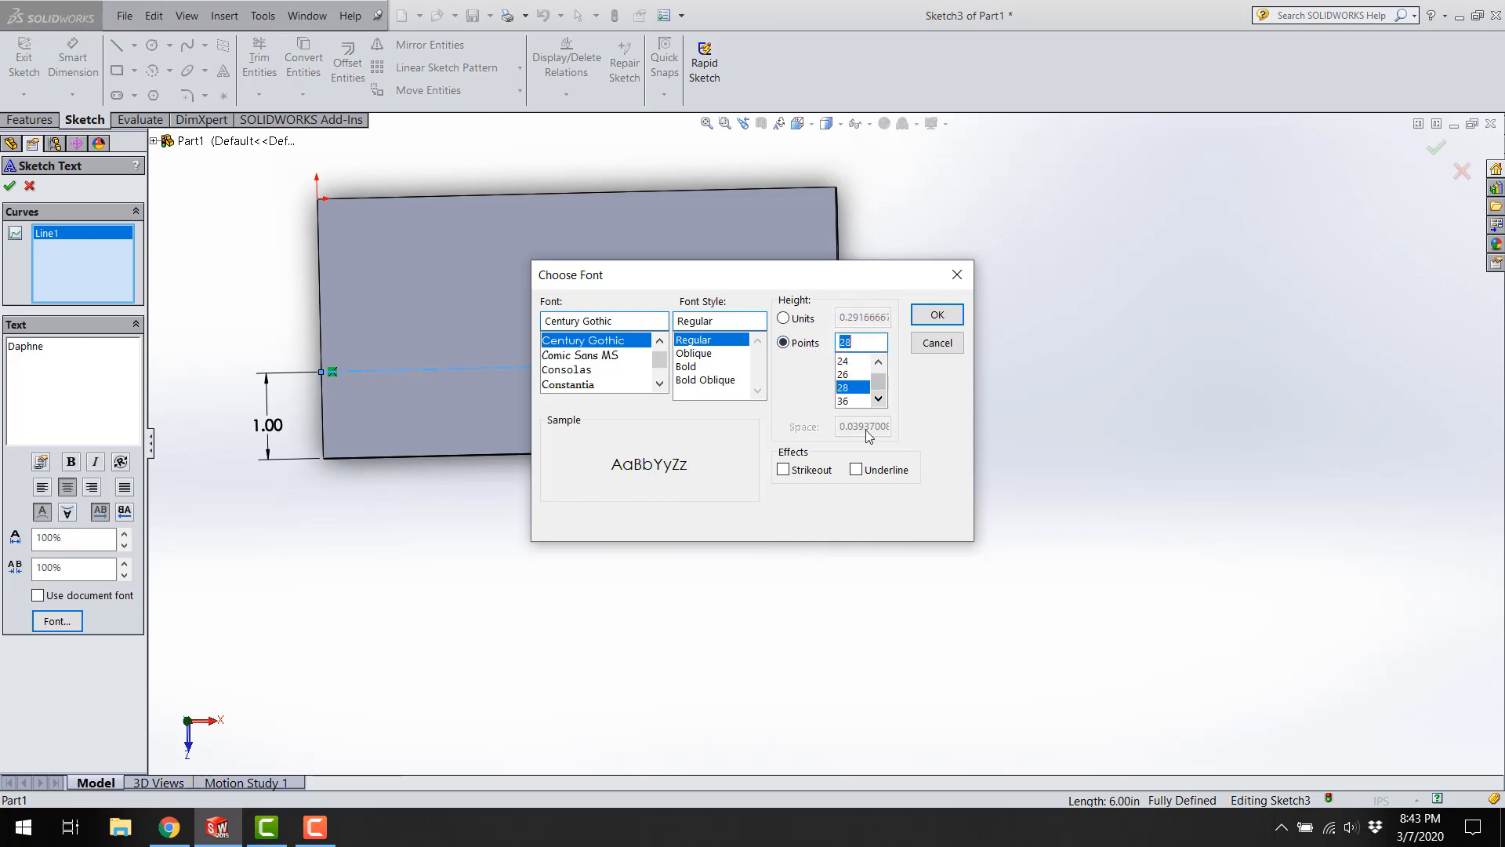
click(927, 318)
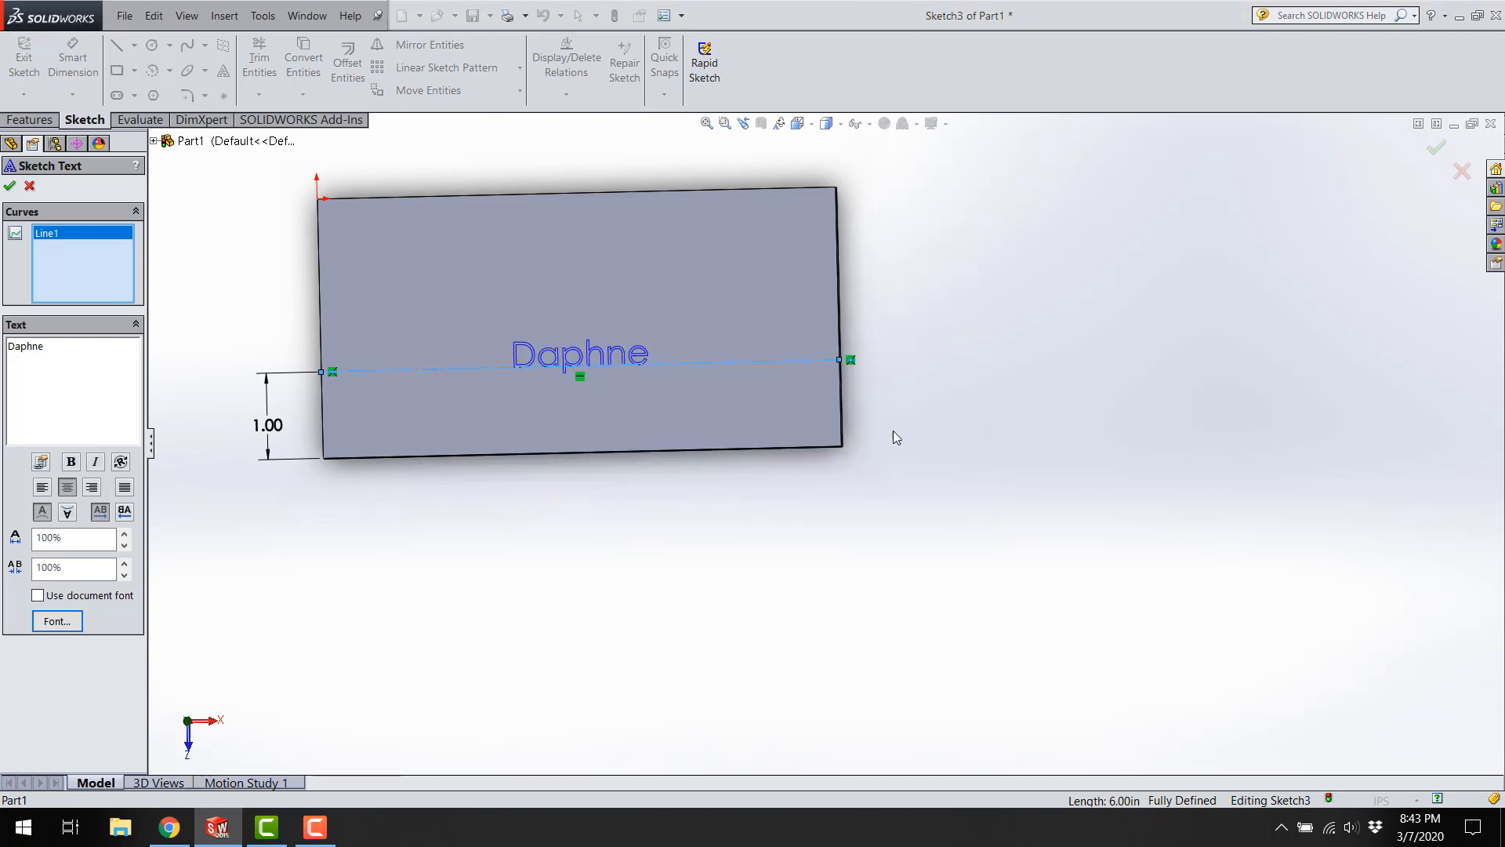
Increase the width factor of the sketch text to 170%.
click(125, 533)
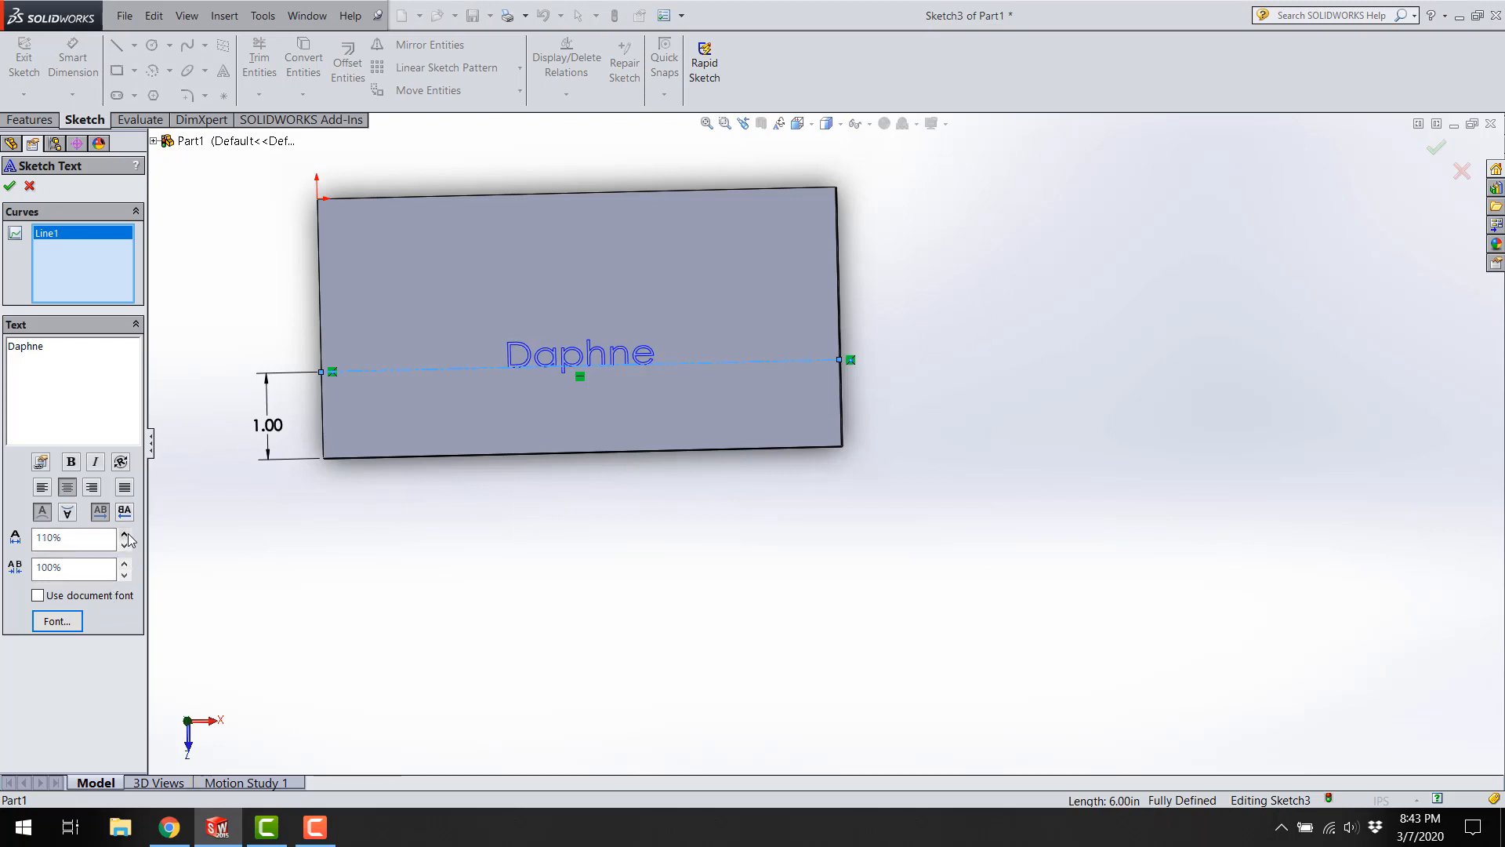
click(125, 533)
click(125, 533)
click(125, 533)
click(125, 533)
click(124, 533)
click(125, 533)
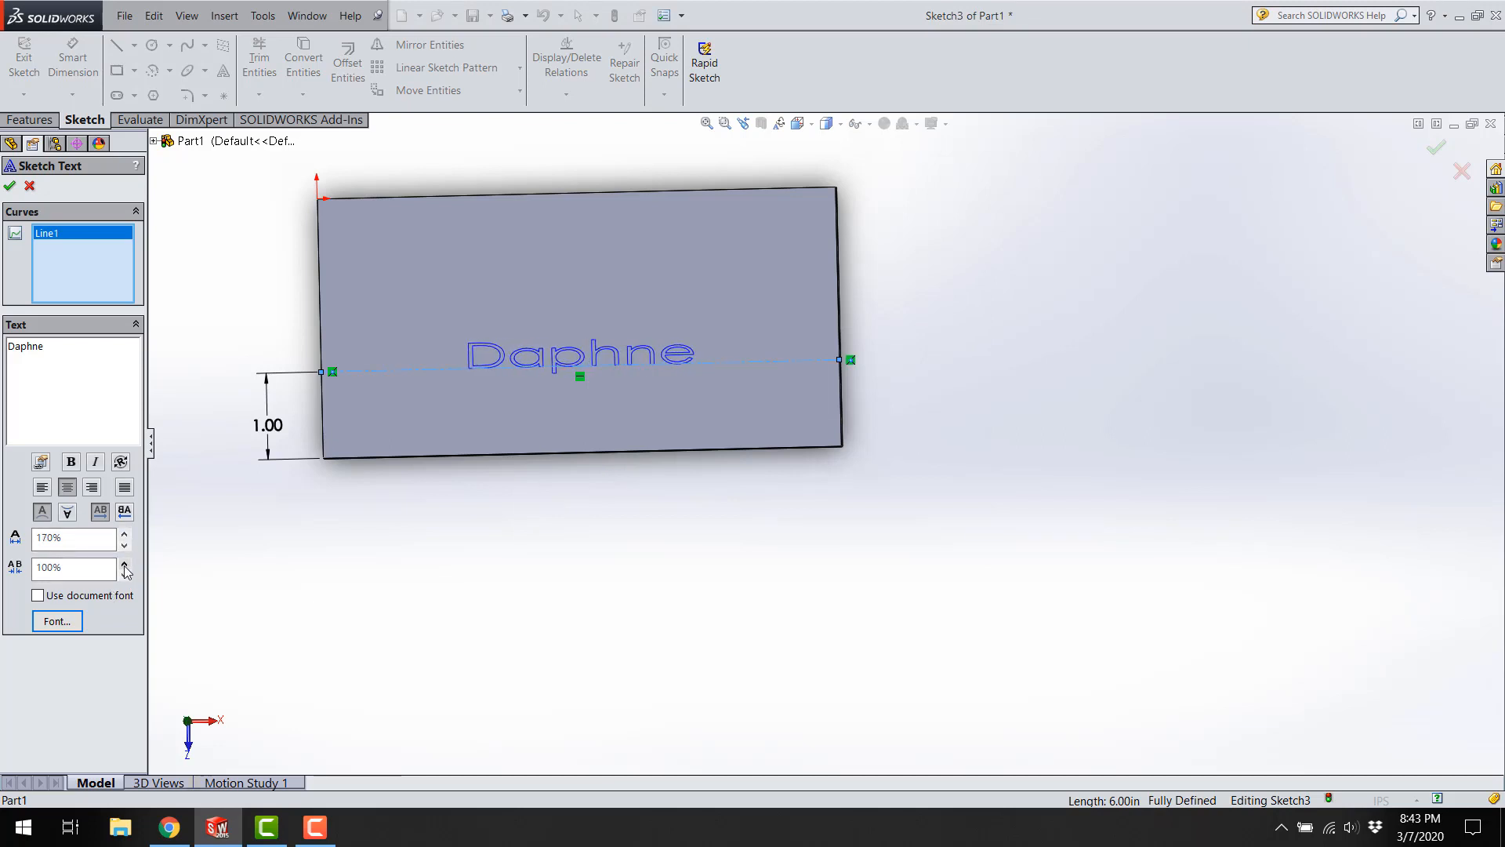
Increase the character spacing of the sketch text to 150%.
click(125, 566)
click(124, 565)
click(124, 566)
click(124, 566)
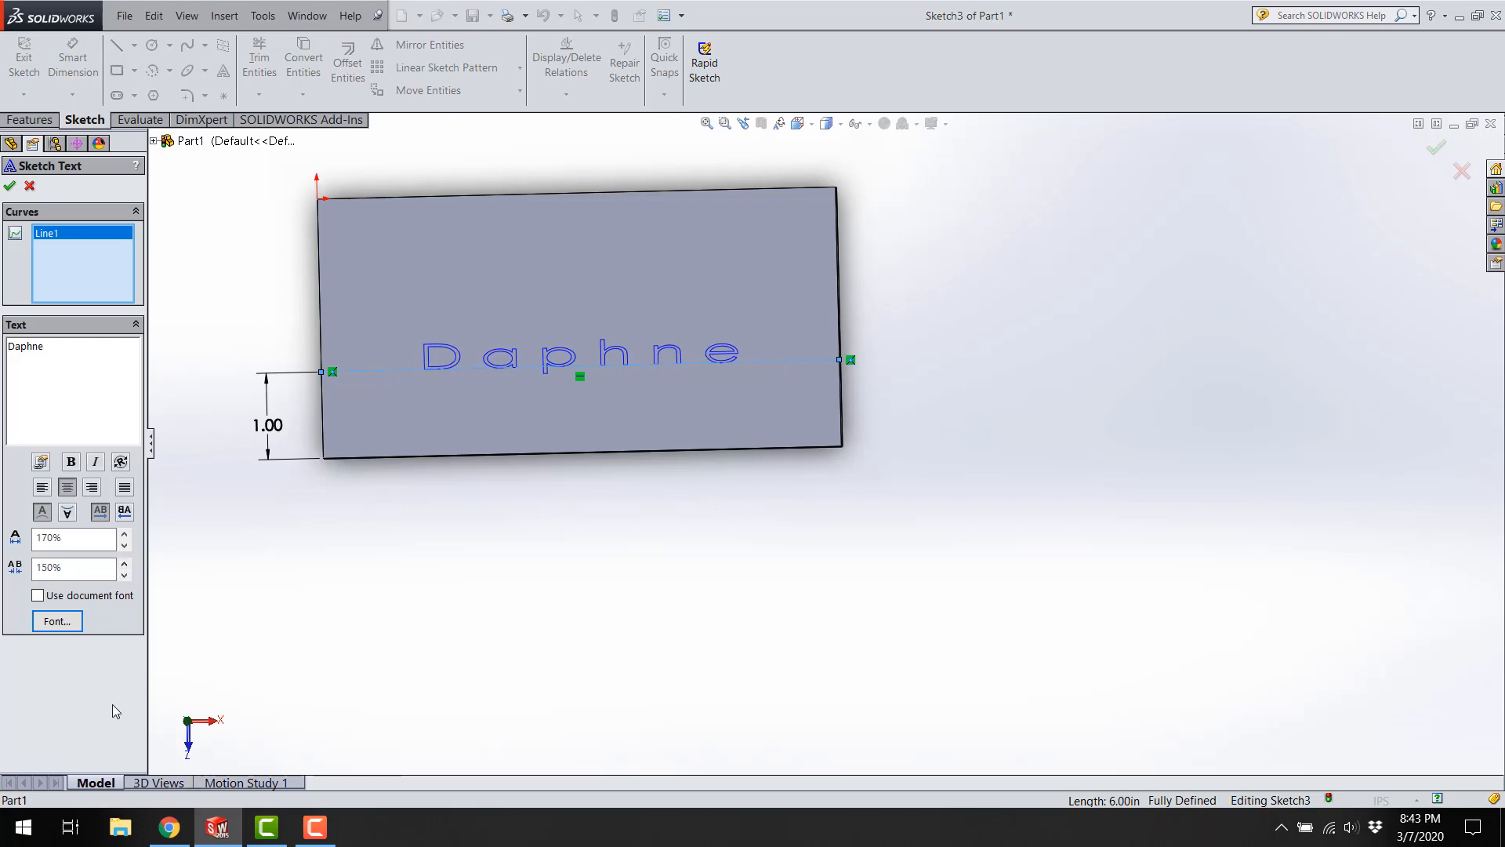
Enlarge the sketch text's font height to 72 points.
click(79, 629)
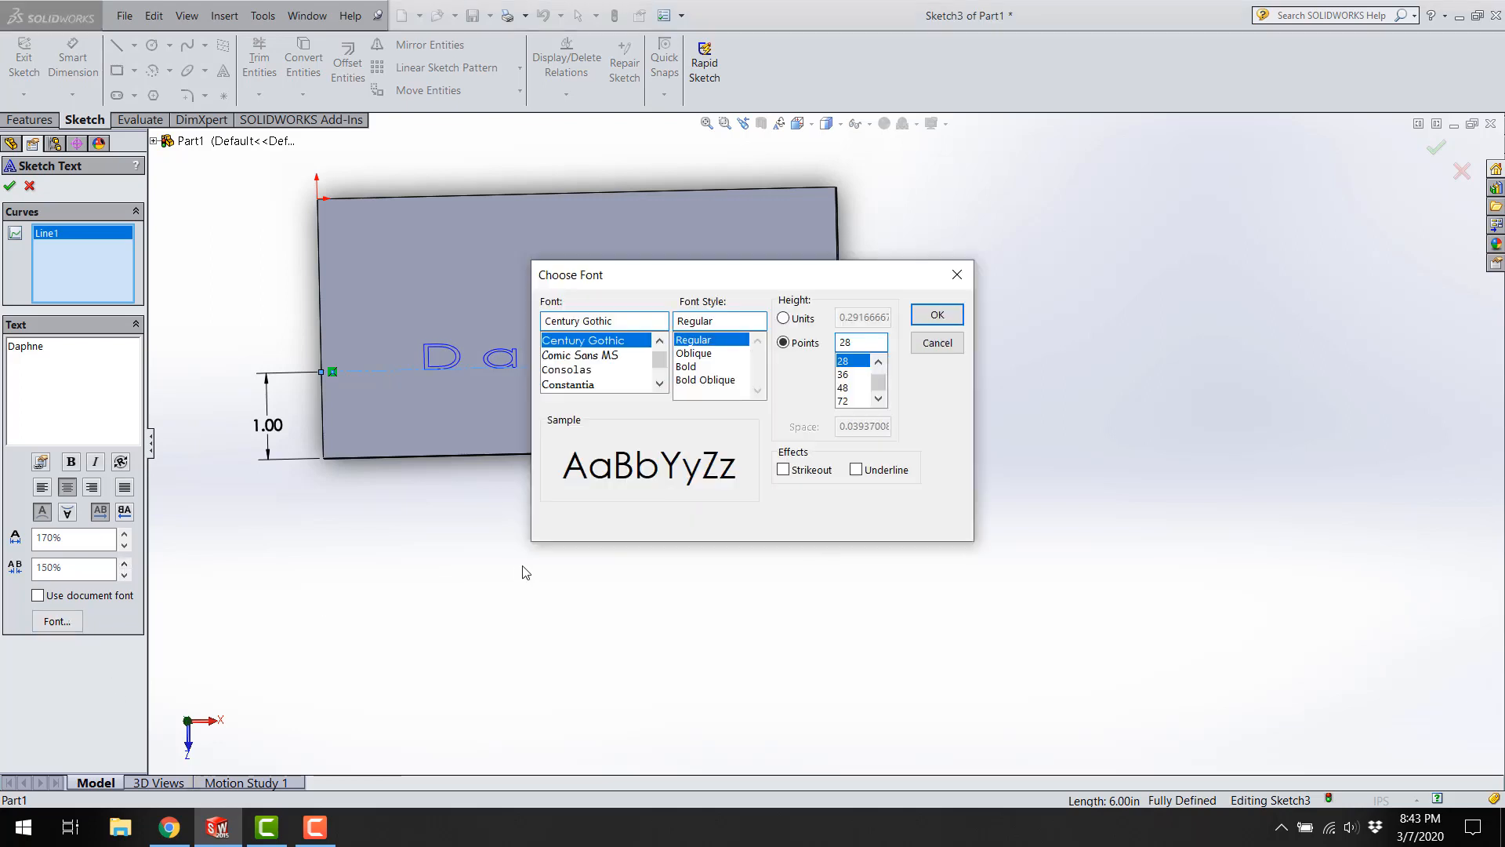
click(853, 387)
click(853, 401)
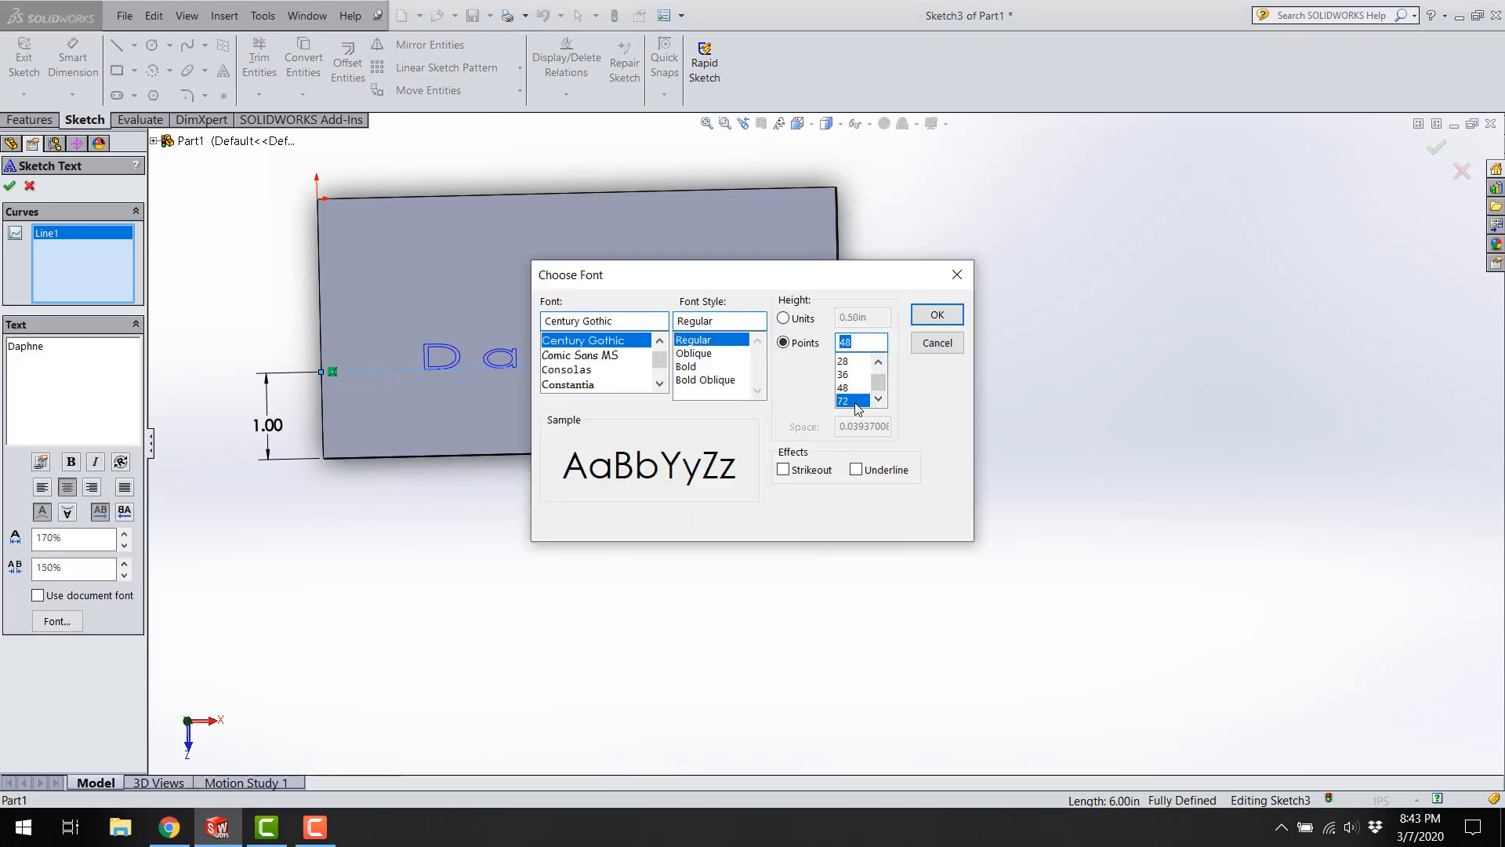
click(933, 316)
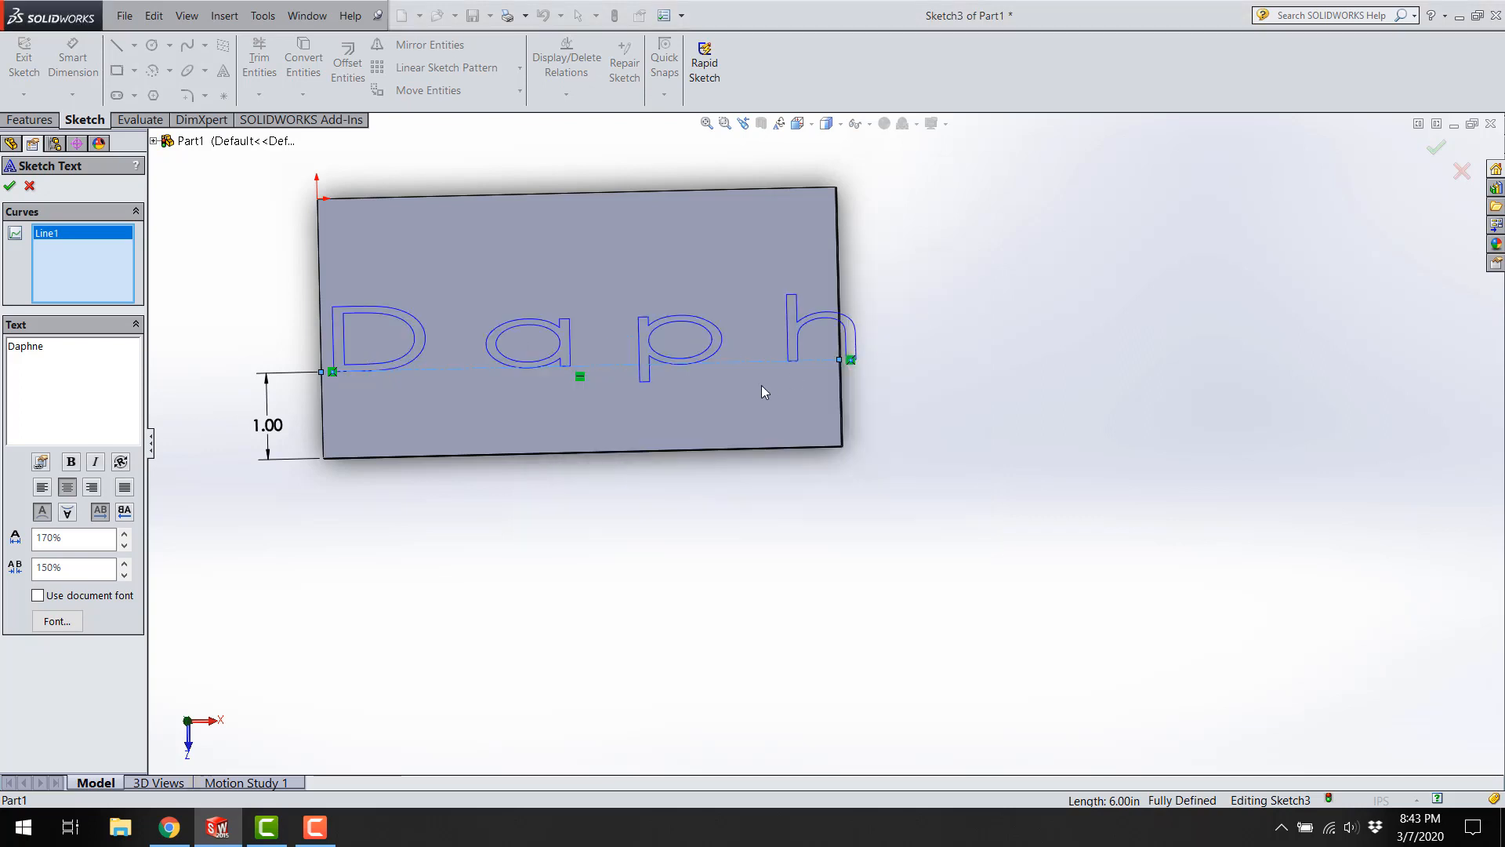
click(57, 621)
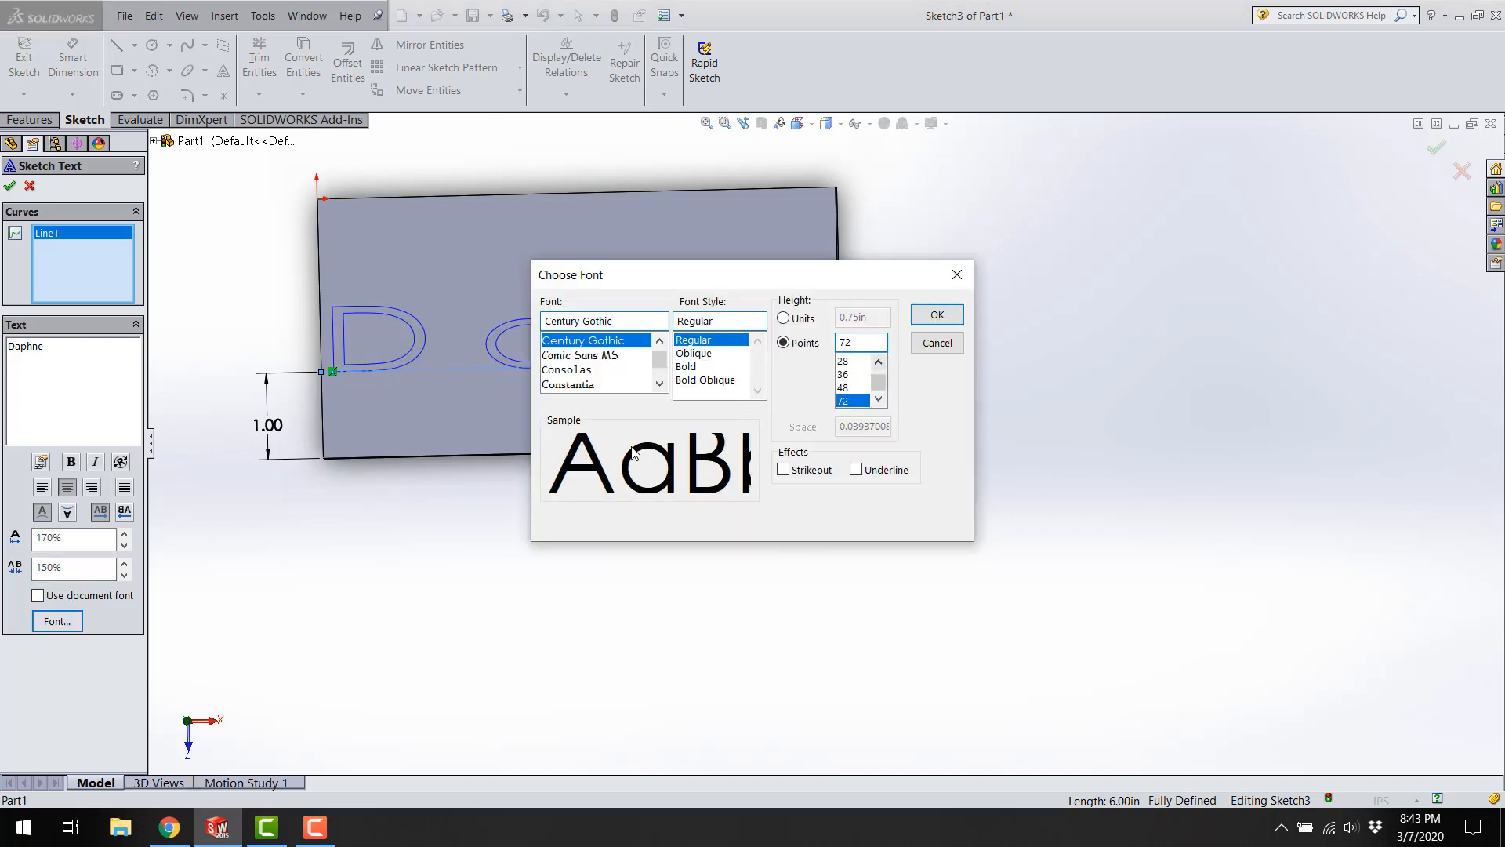
click(937, 349)
Reduce the character spacing of the sketch text to 80%.
click(126, 574)
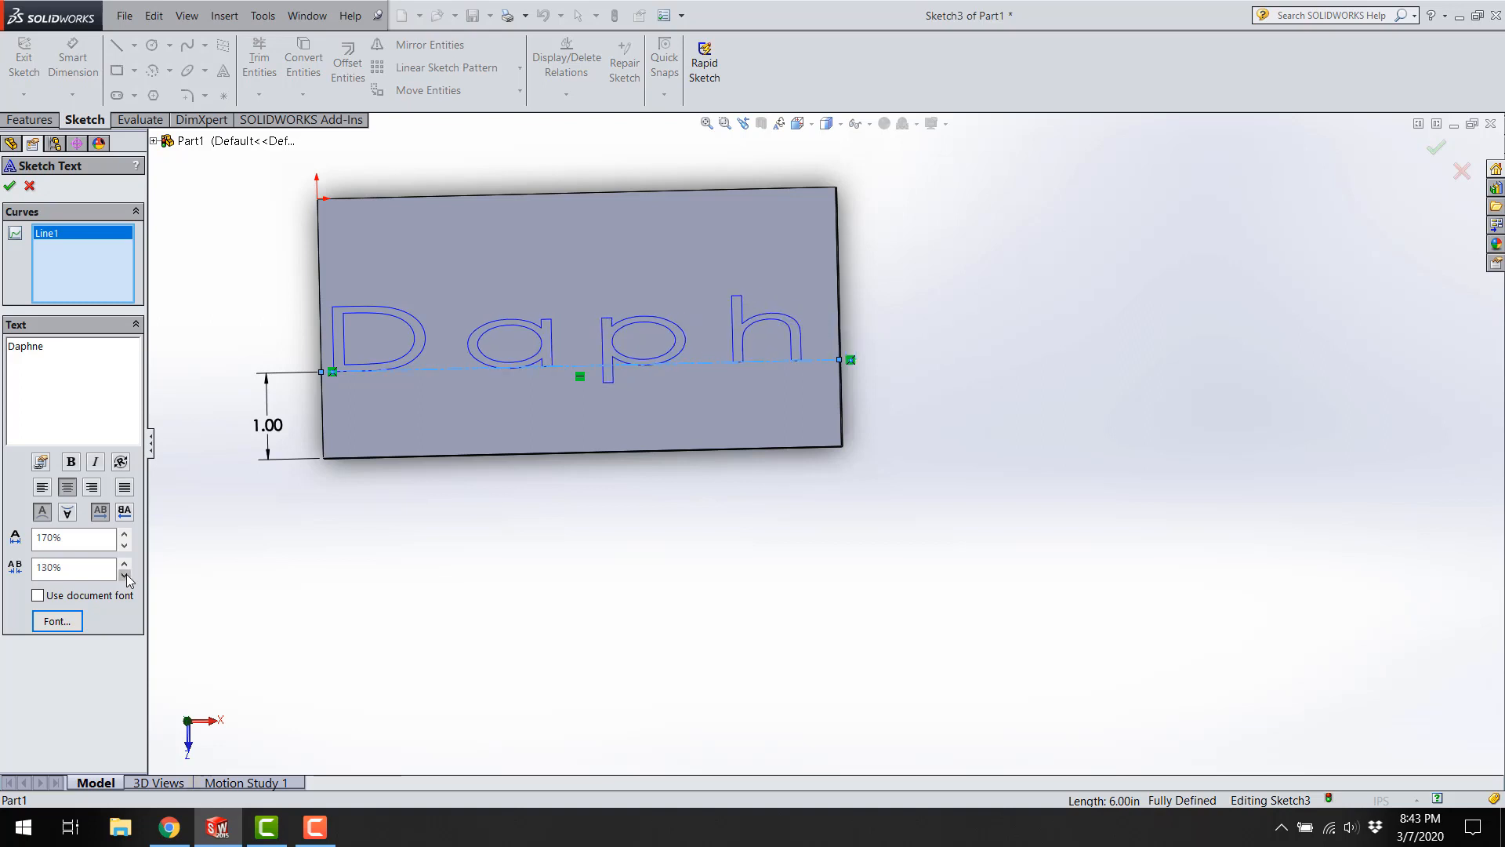
click(125, 574)
click(126, 574)
click(126, 574)
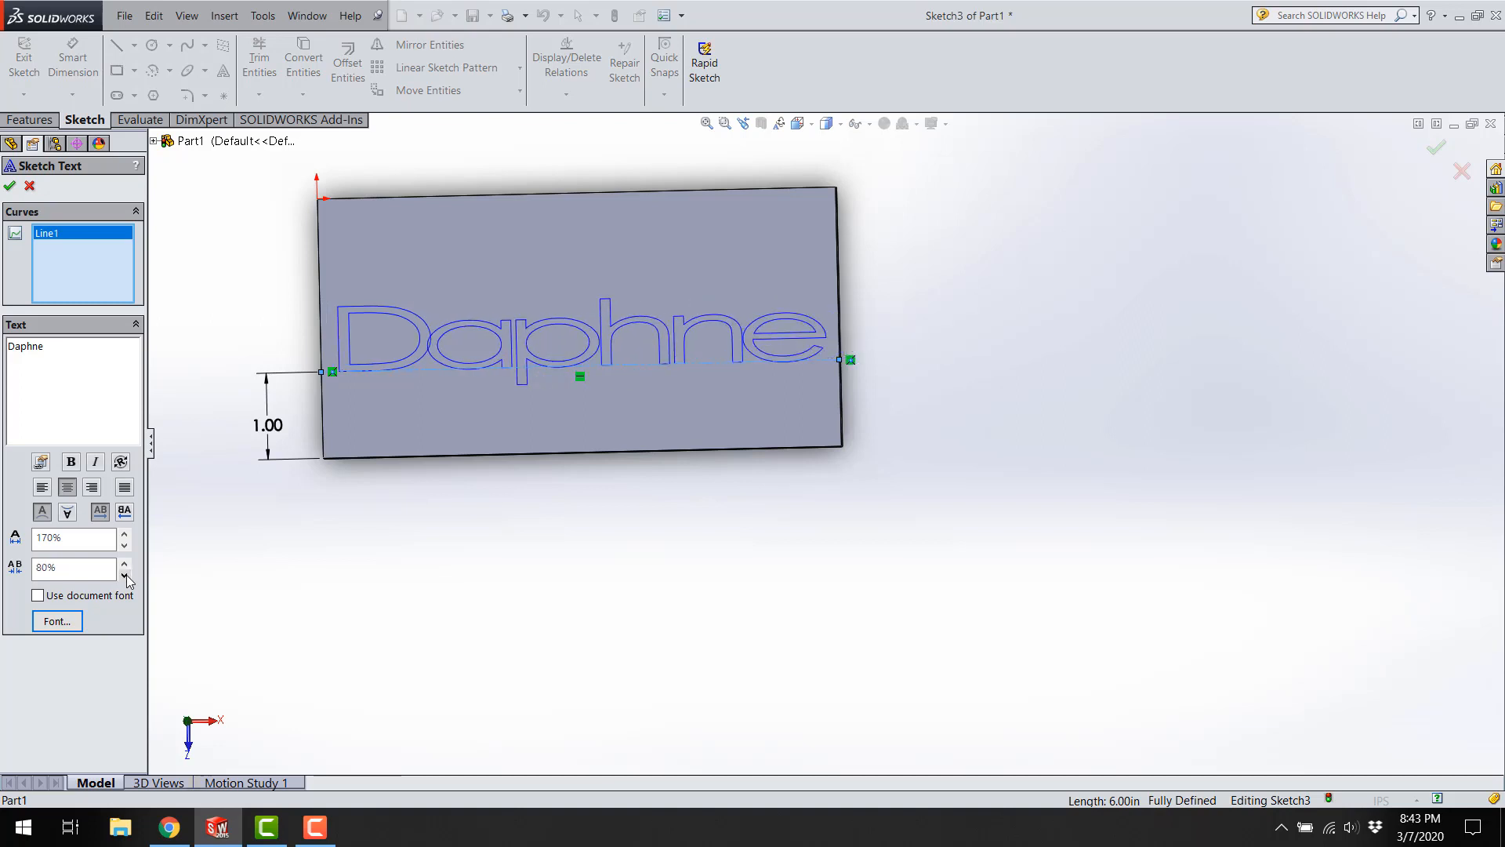
Reduce the width factor of the sketch text to 130%.
click(123, 546)
click(123, 546)
click(124, 546)
click(124, 545)
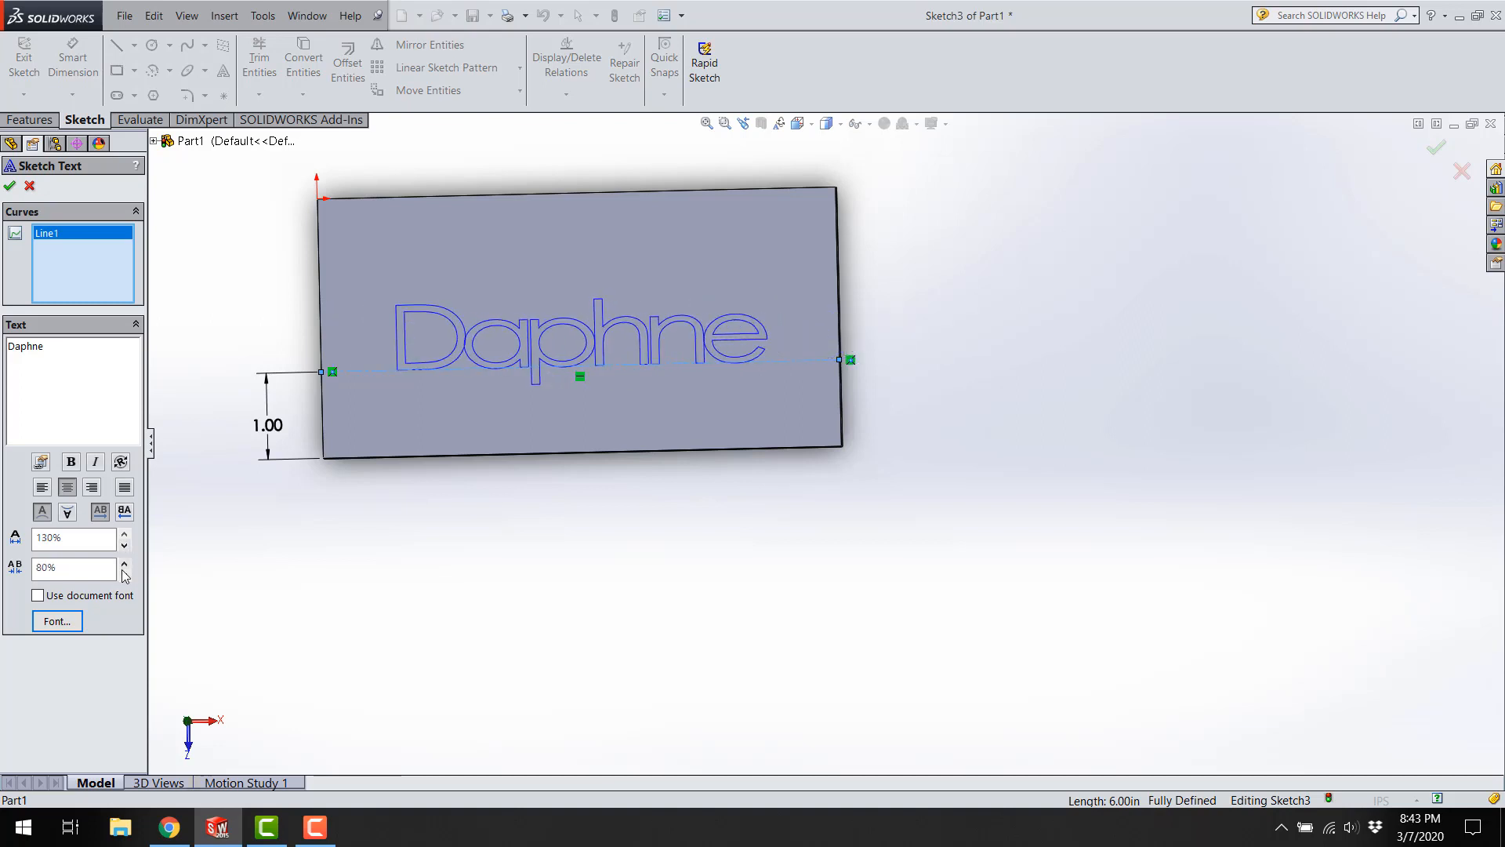
Set the sketch text's character spacing to 100%, then accept the text and exit the sketch.
click(124, 565)
click(124, 564)
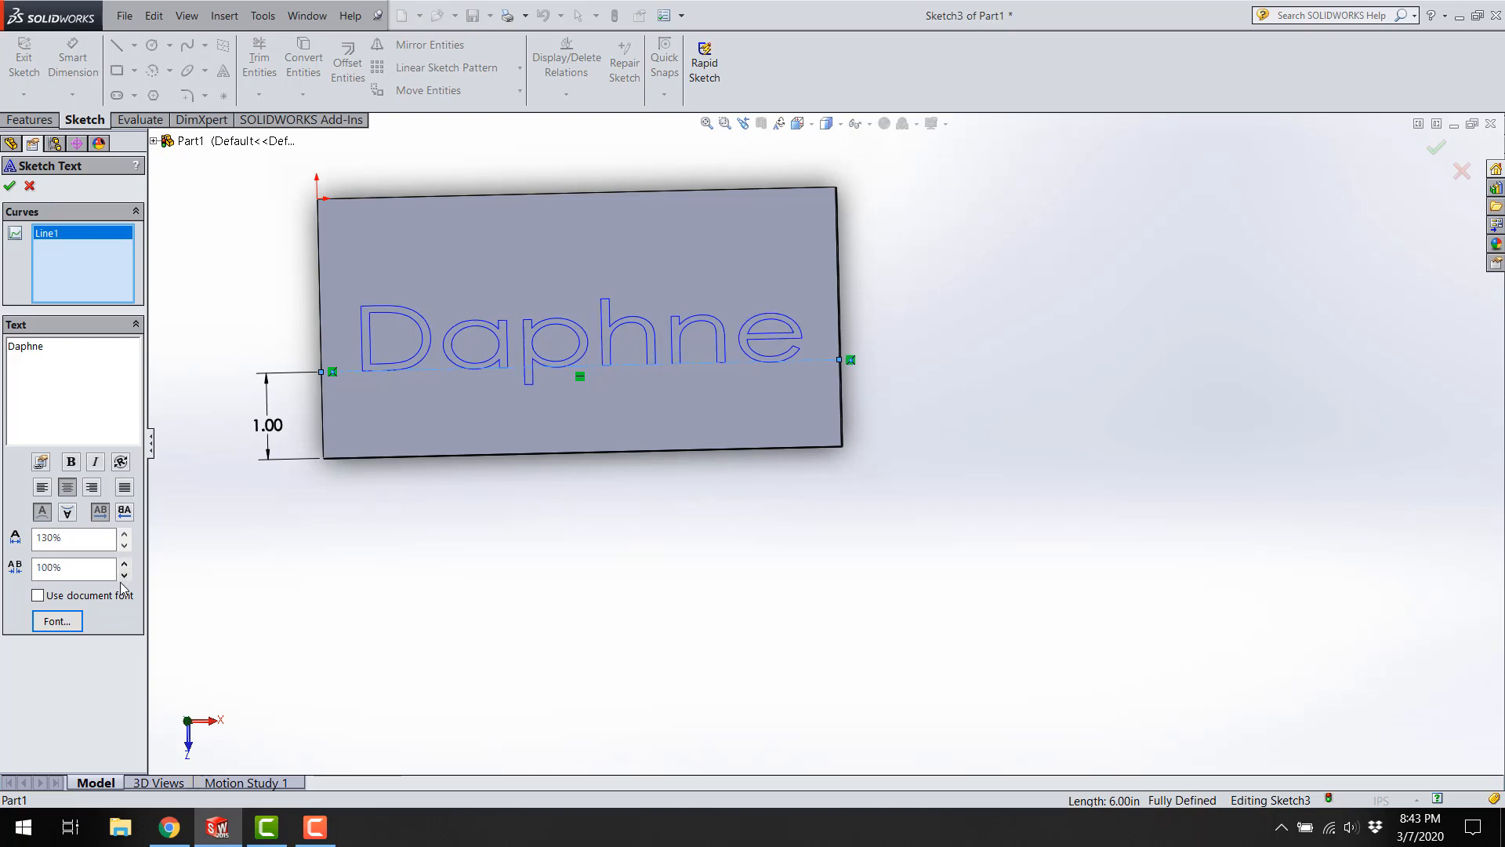
click(10, 186)
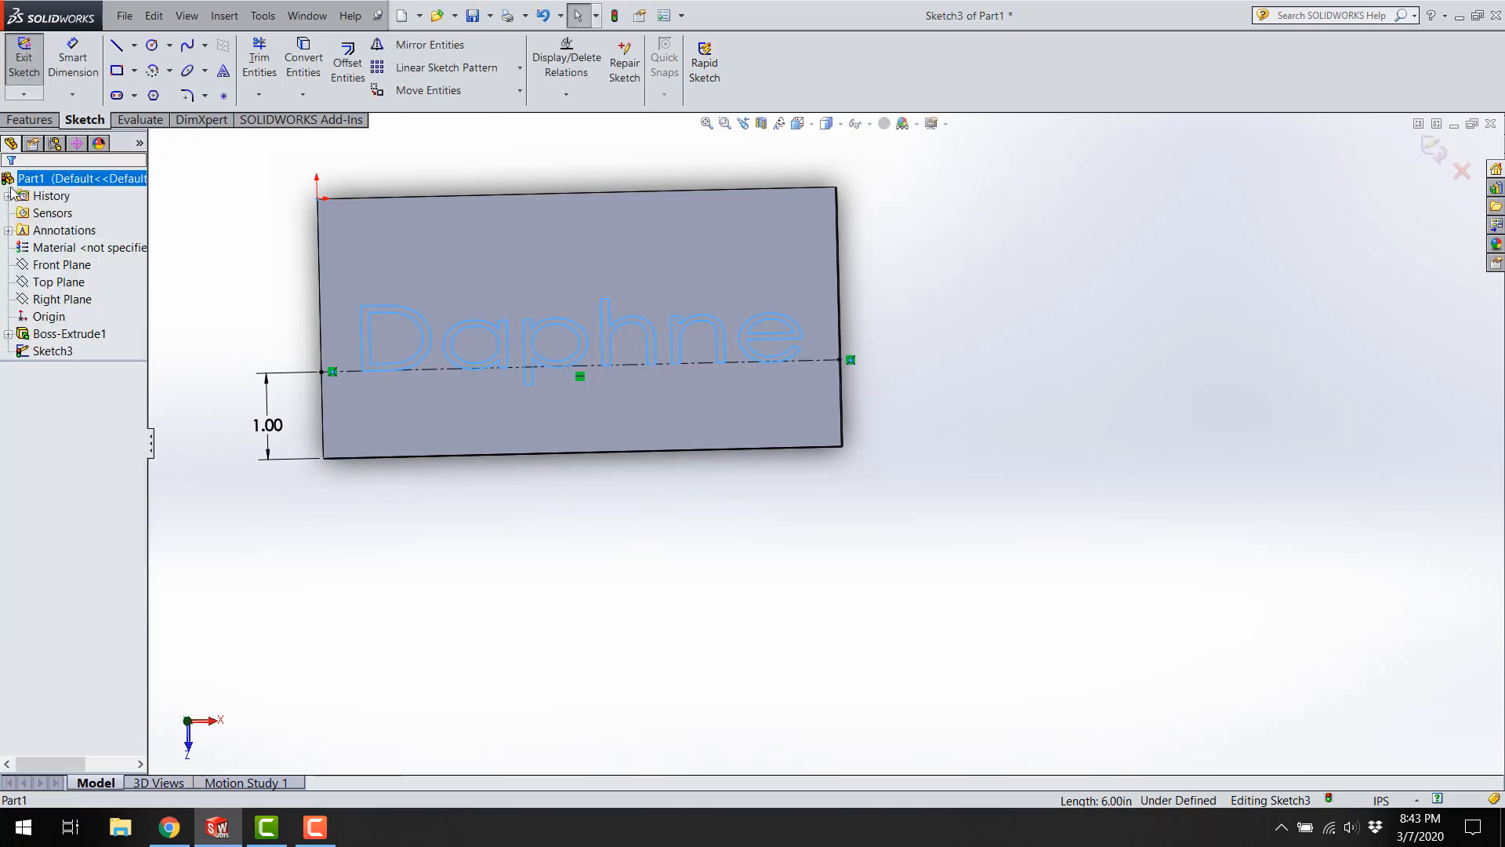
click(1434, 149)
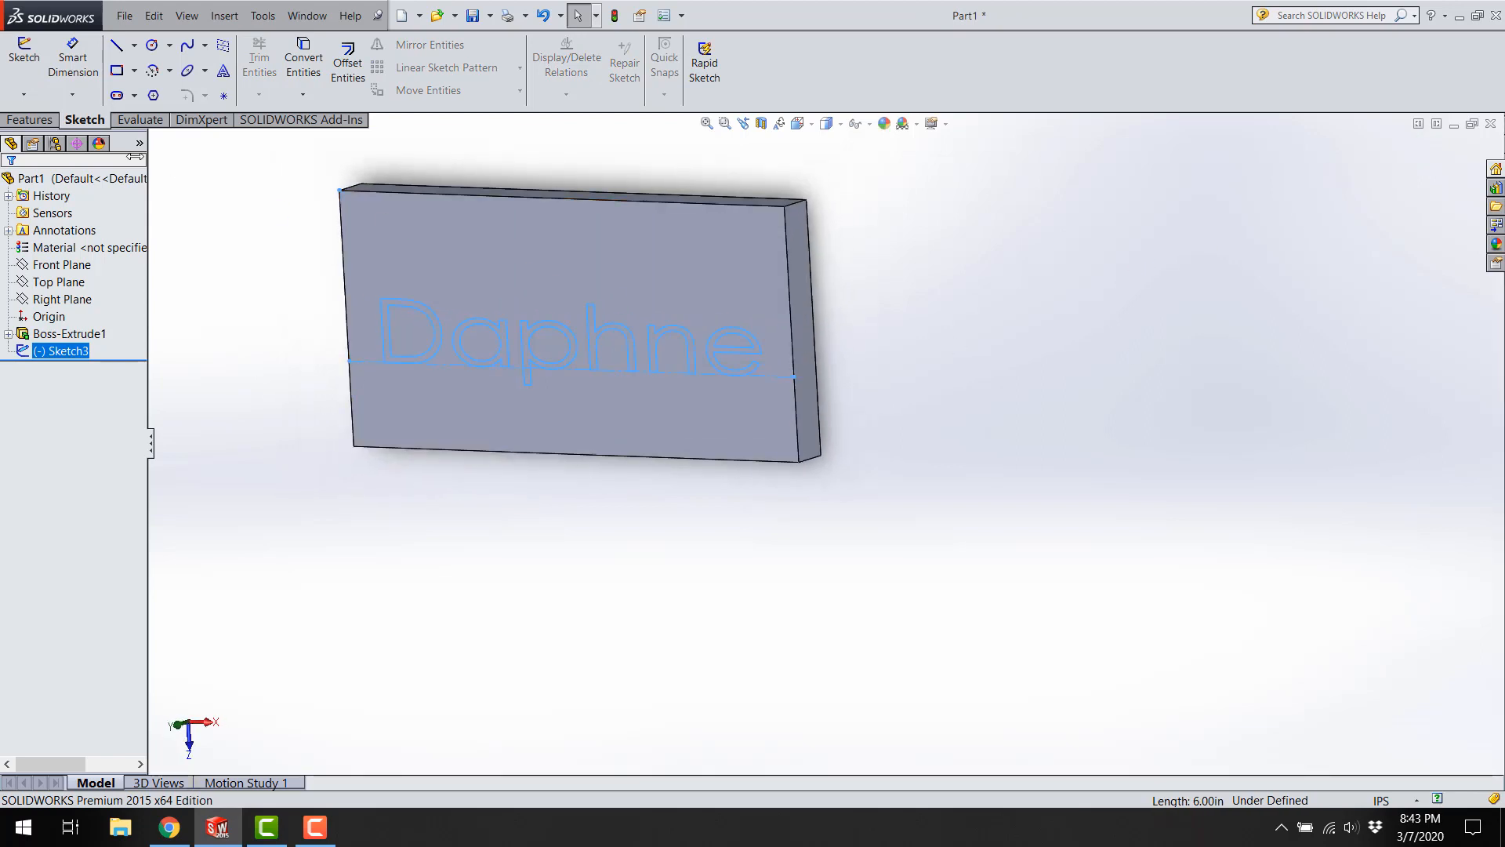
Extrude the name's text sketch as a boss 0.5 in blind outward from the plate's top face, merged with the plate.
click(50, 121)
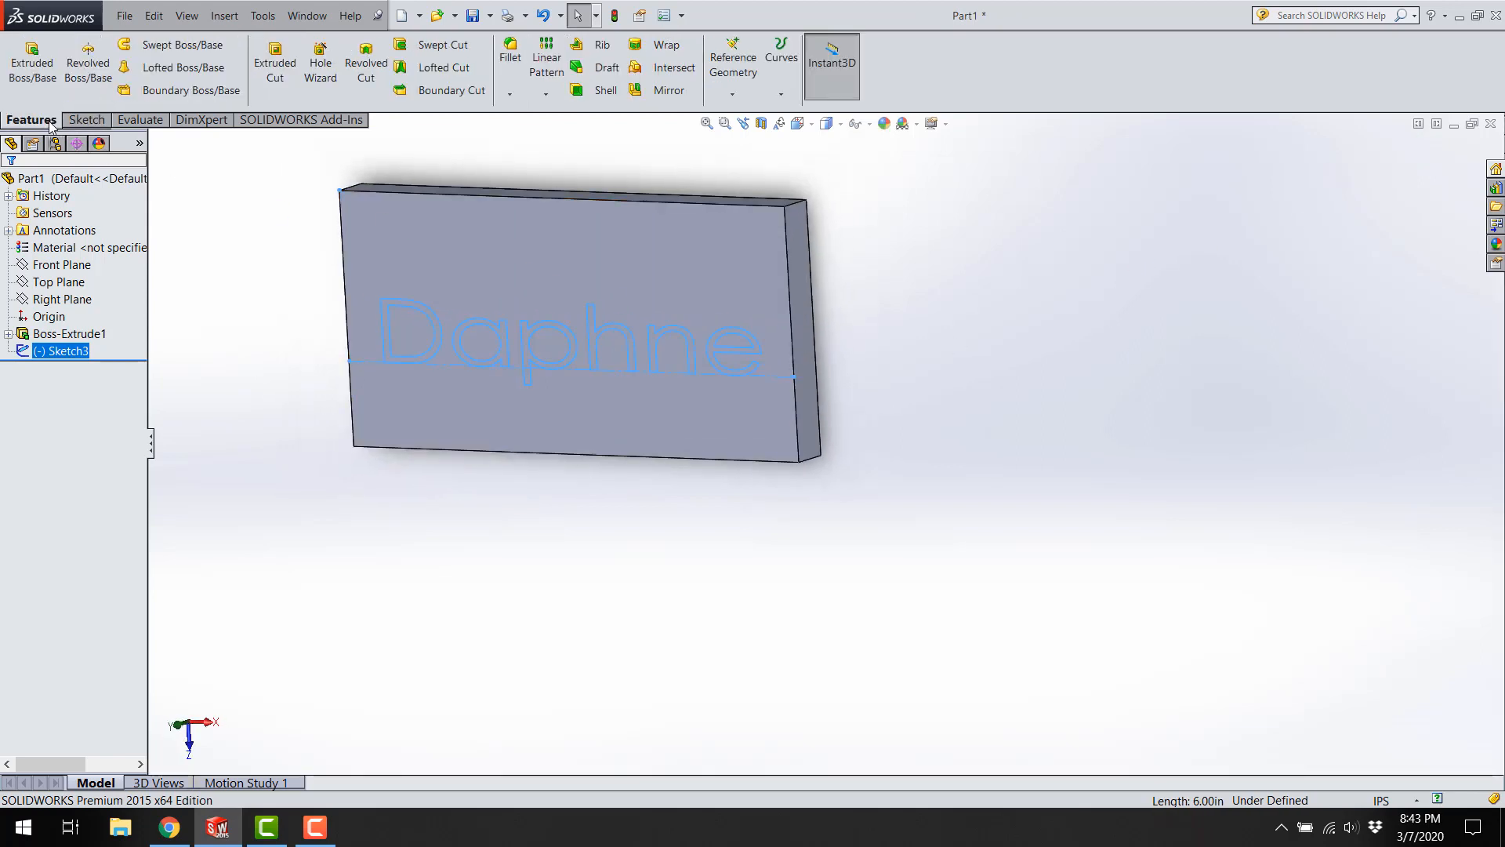
click(35, 67)
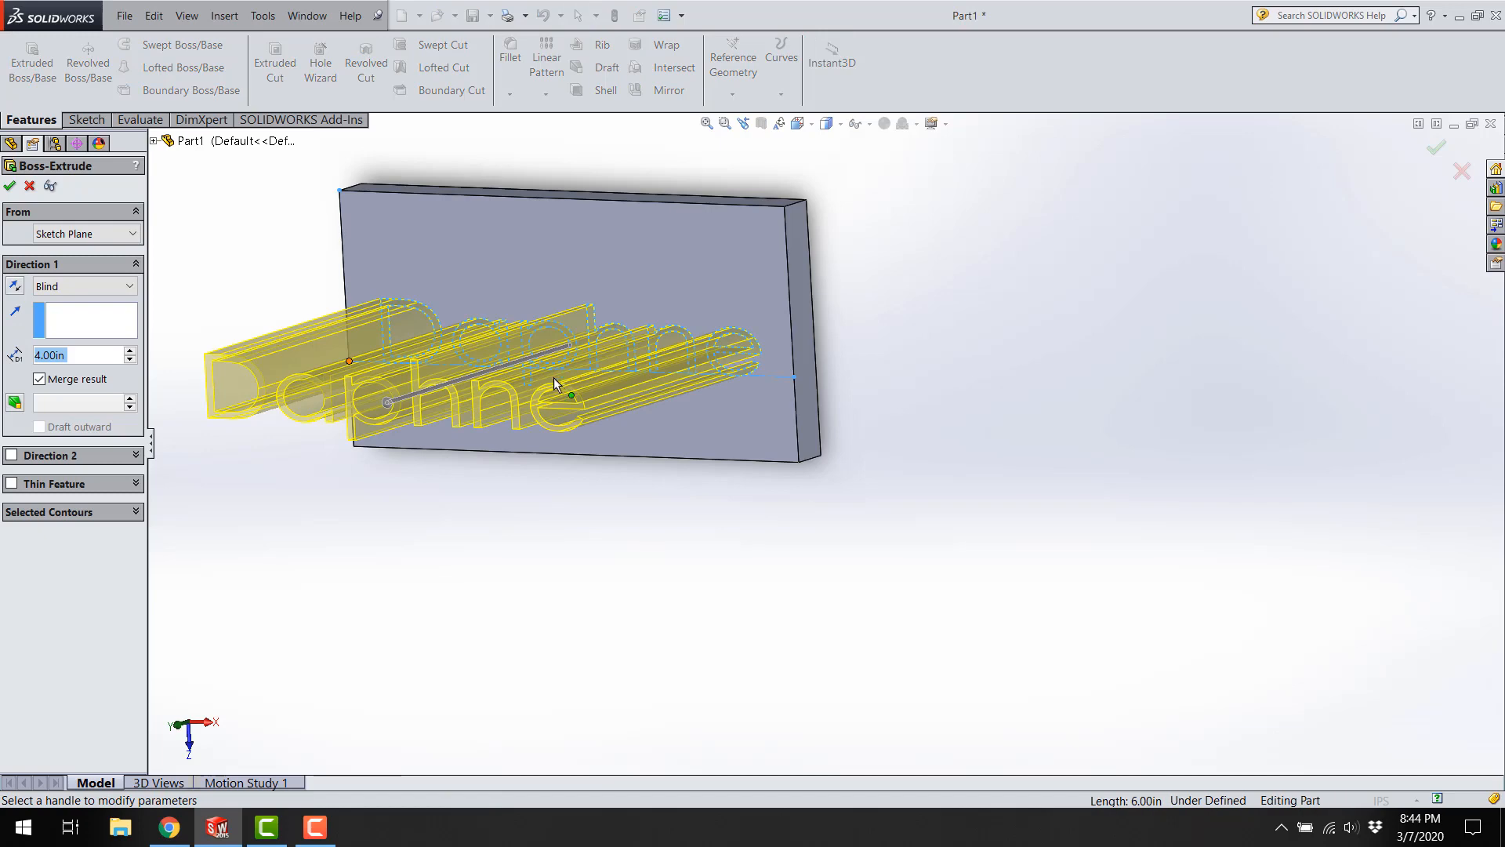
middle_drag(562, 538, 544, 449)
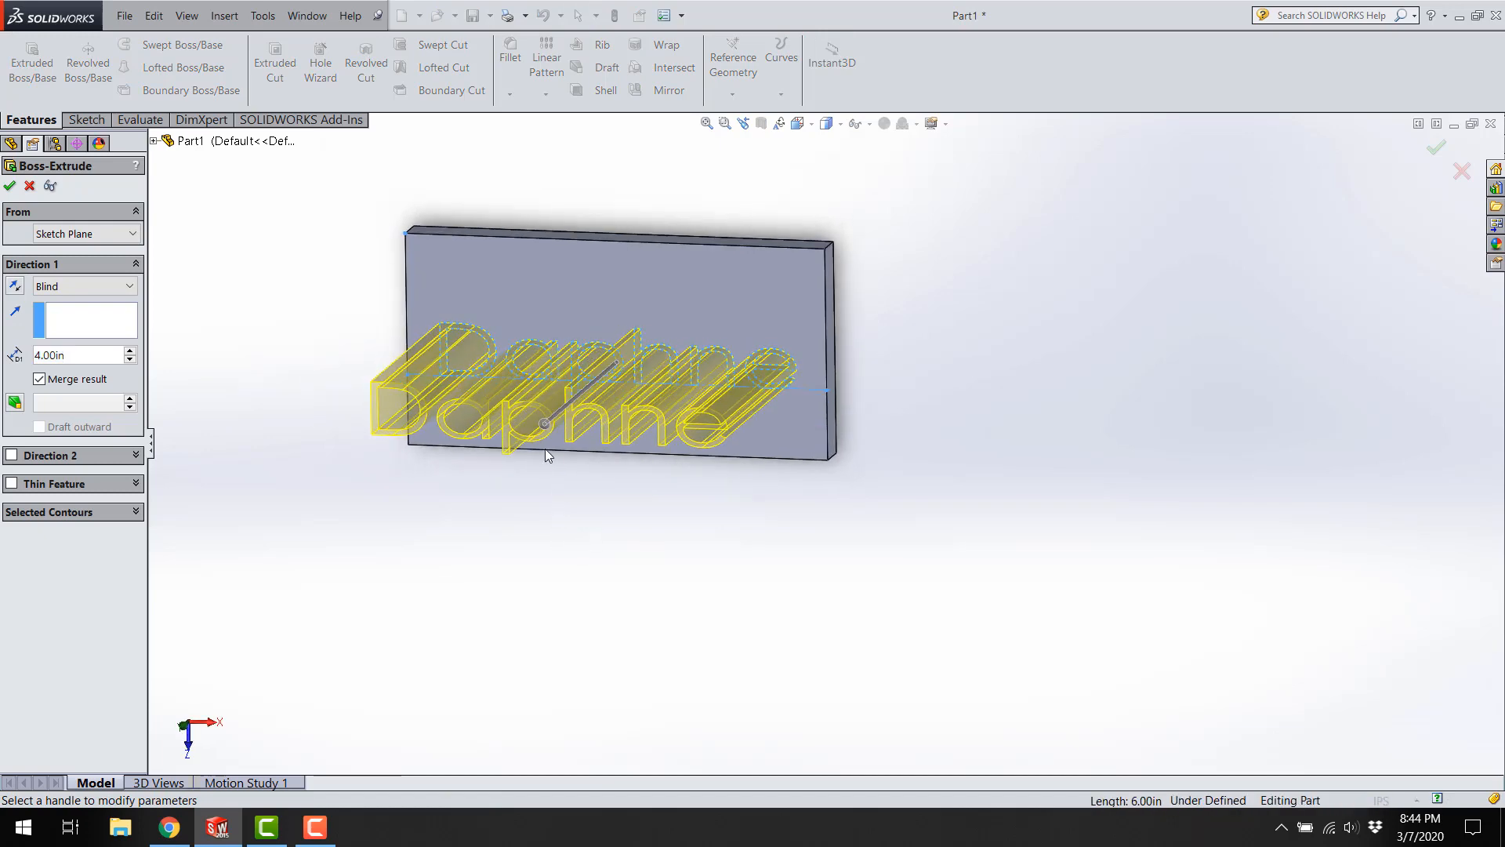
click(553, 424)
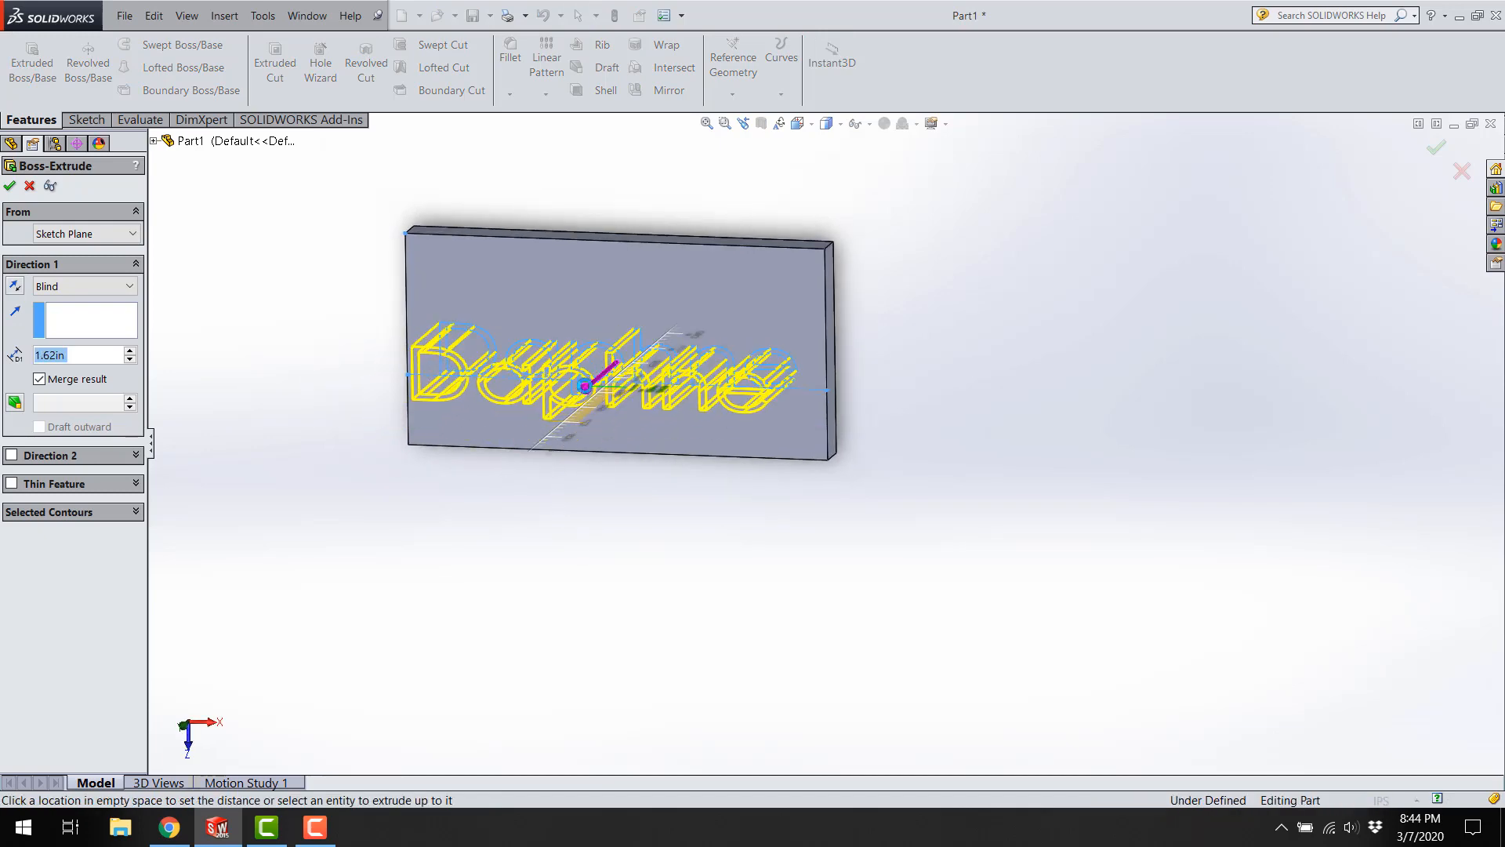
click(549, 545)
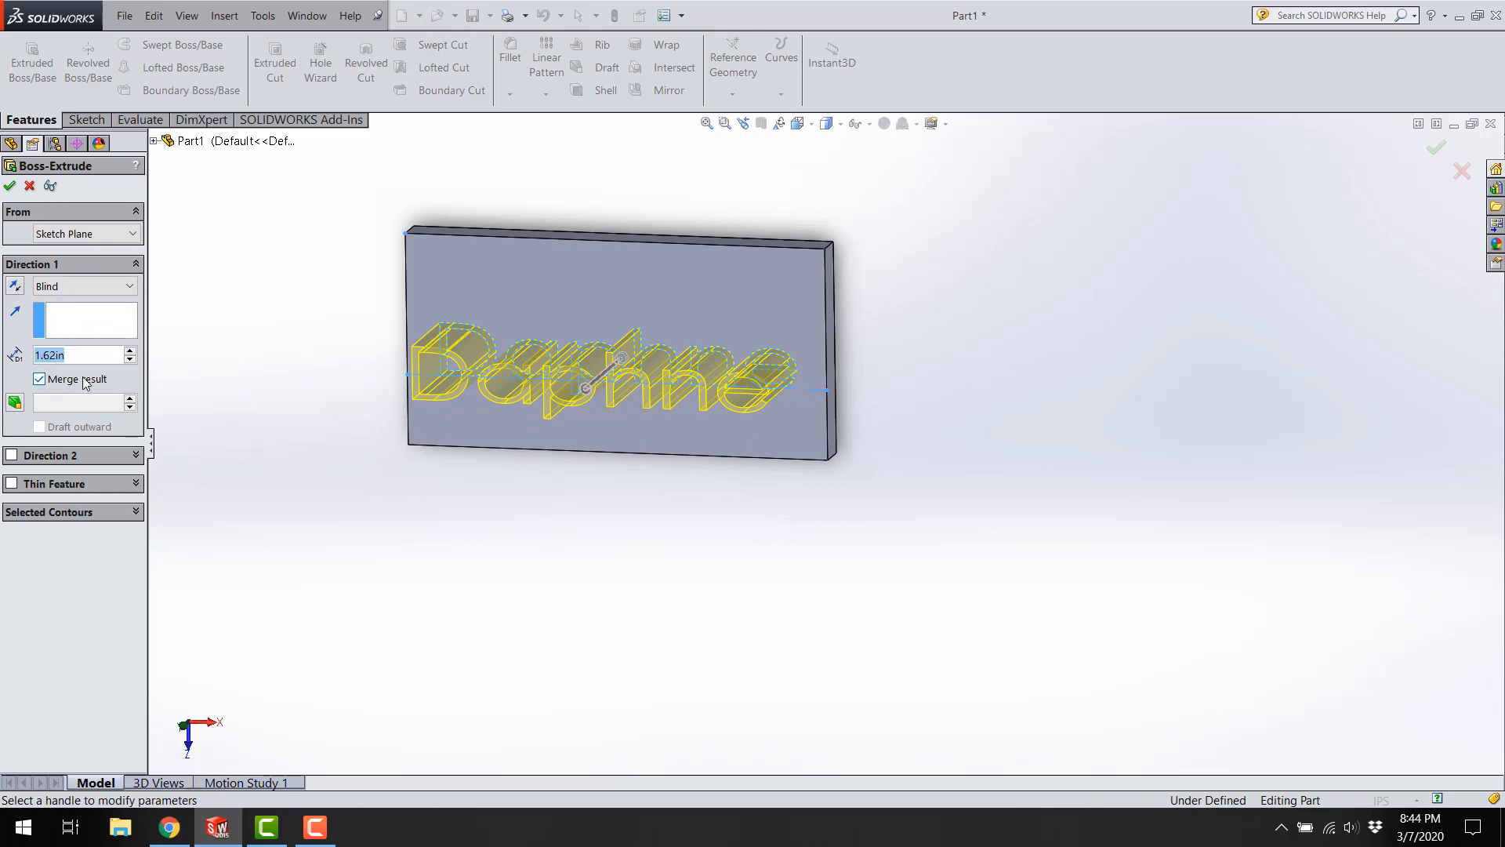
text(0.5)
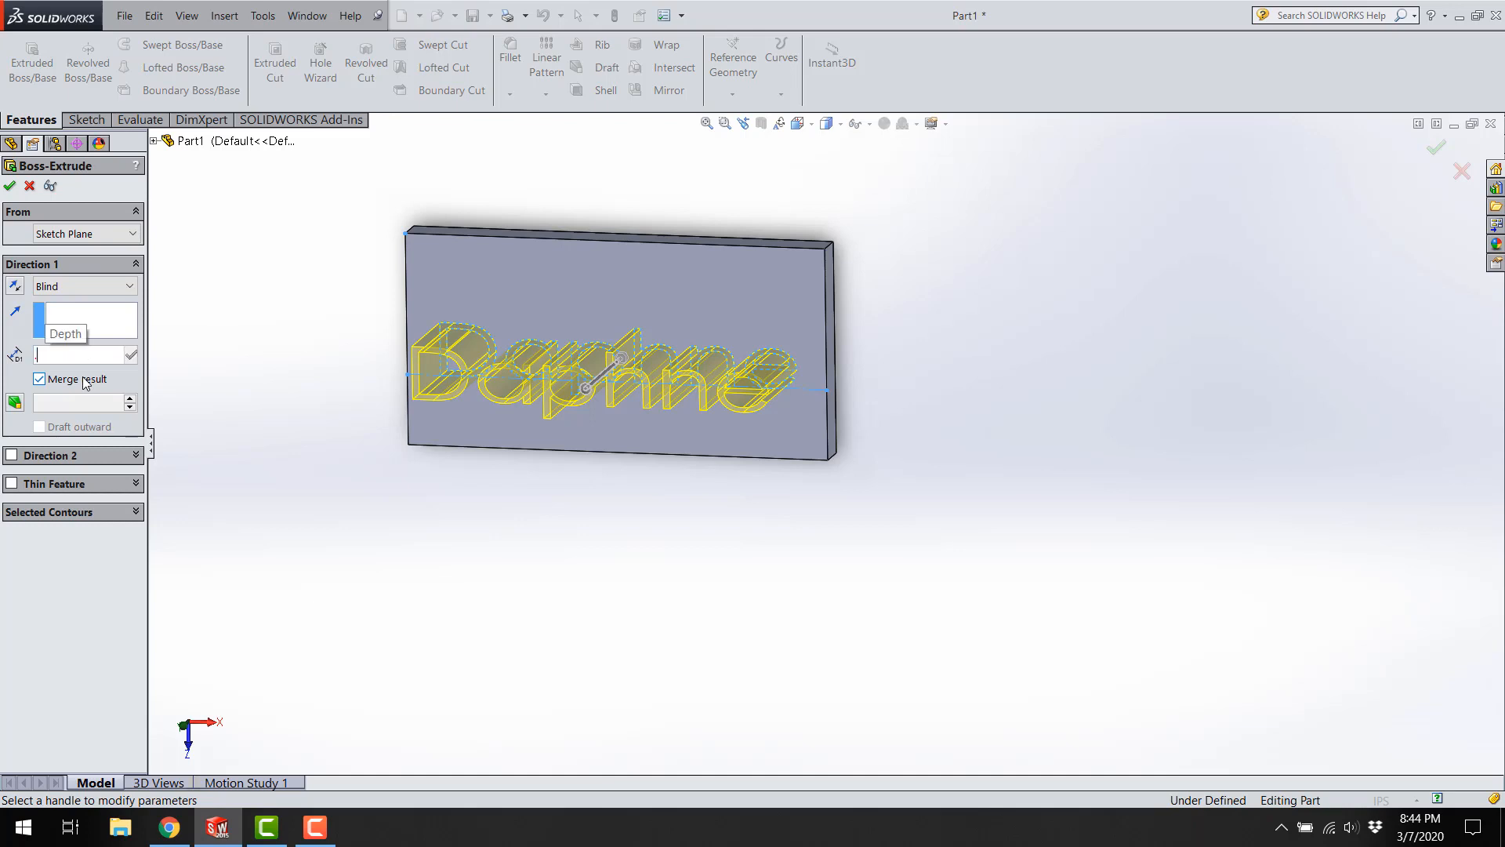
key(Return)
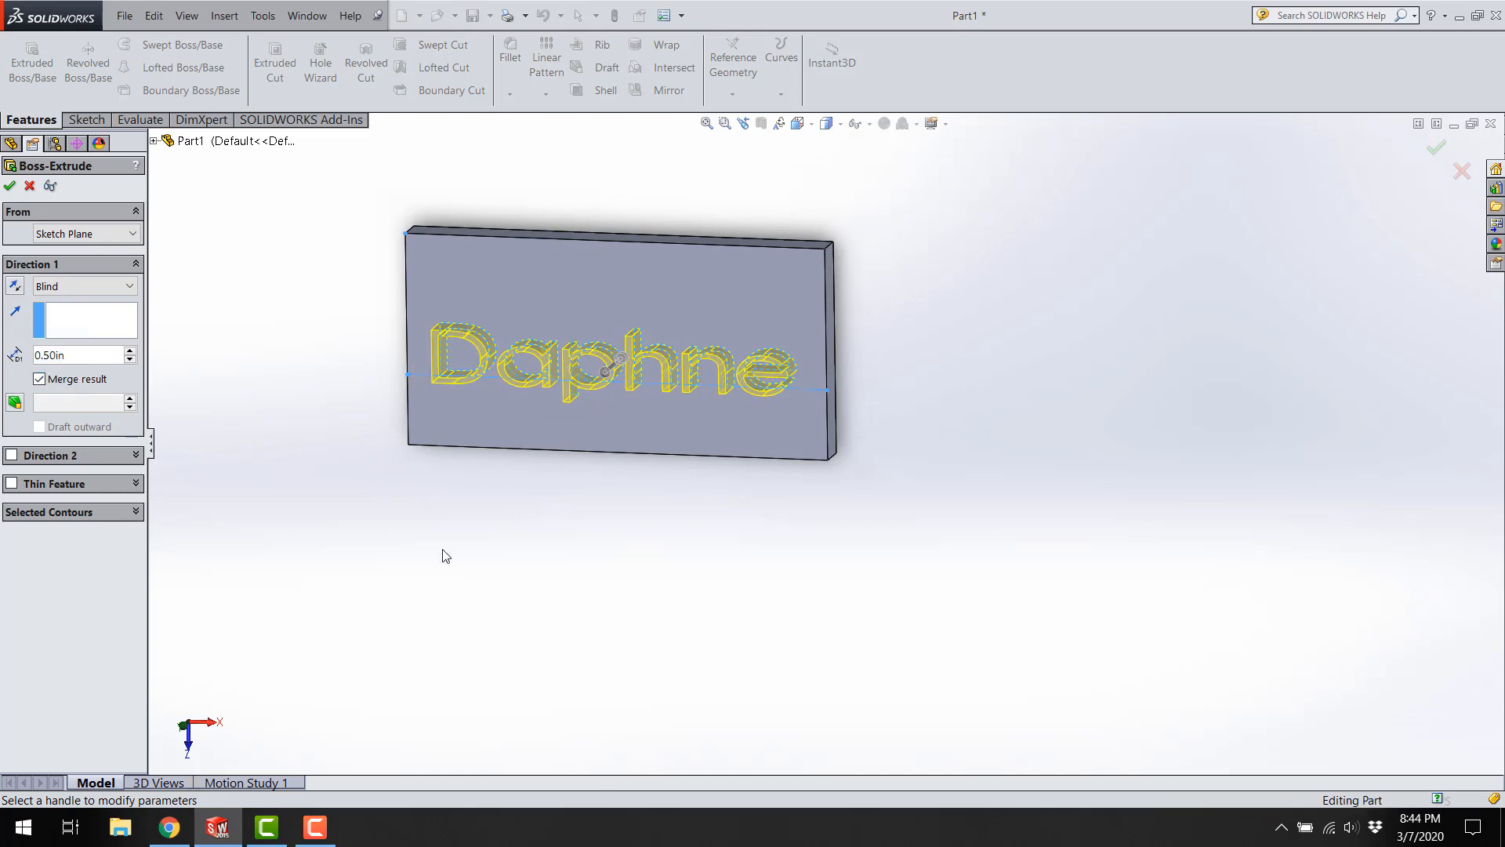
middle_drag(440, 554, 509, 322)
click(10, 188)
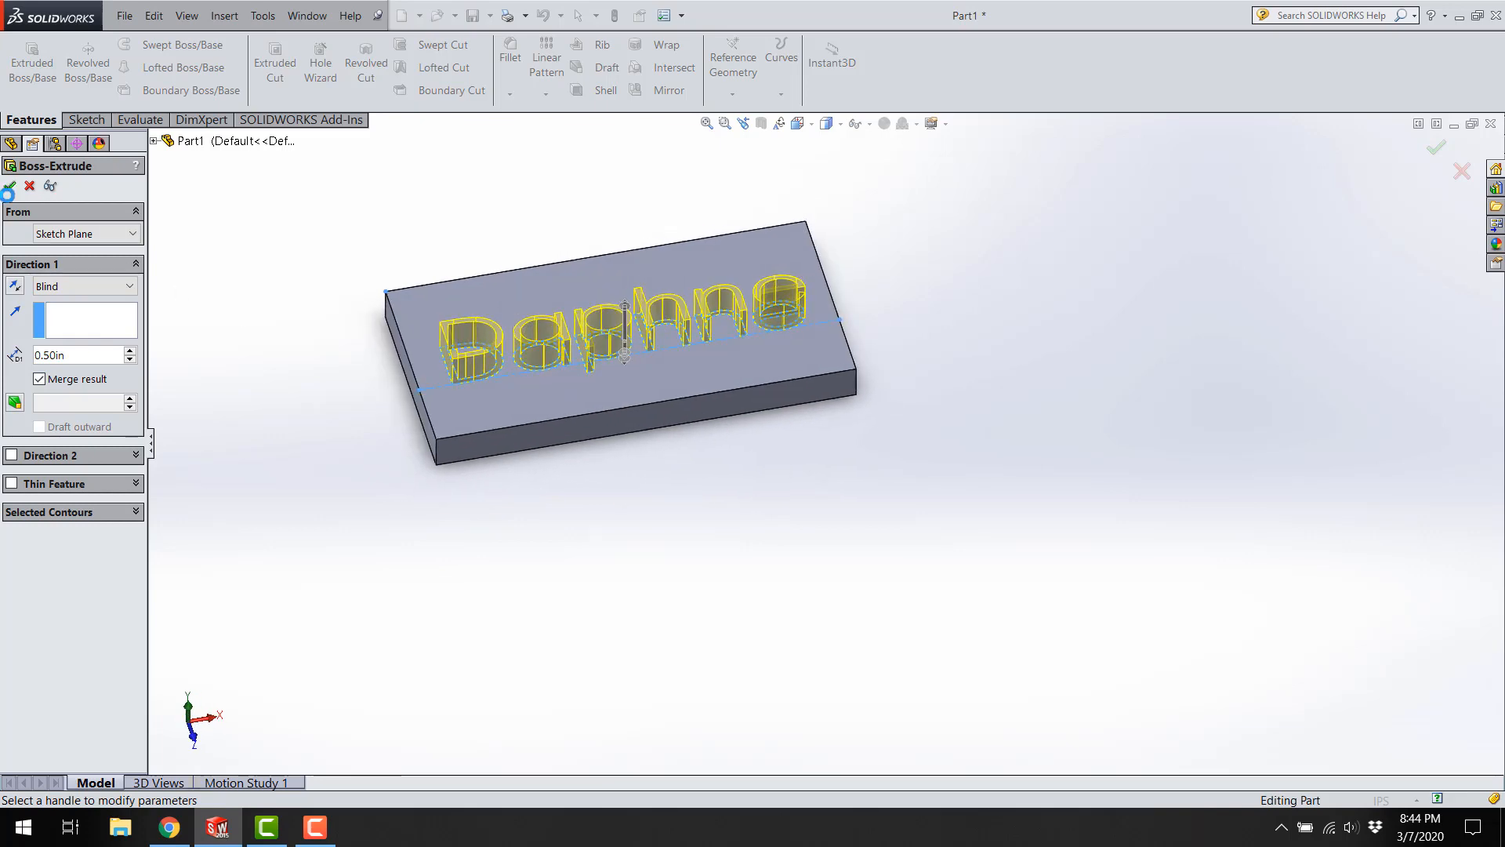
middle_drag(703, 479, 605, 525)
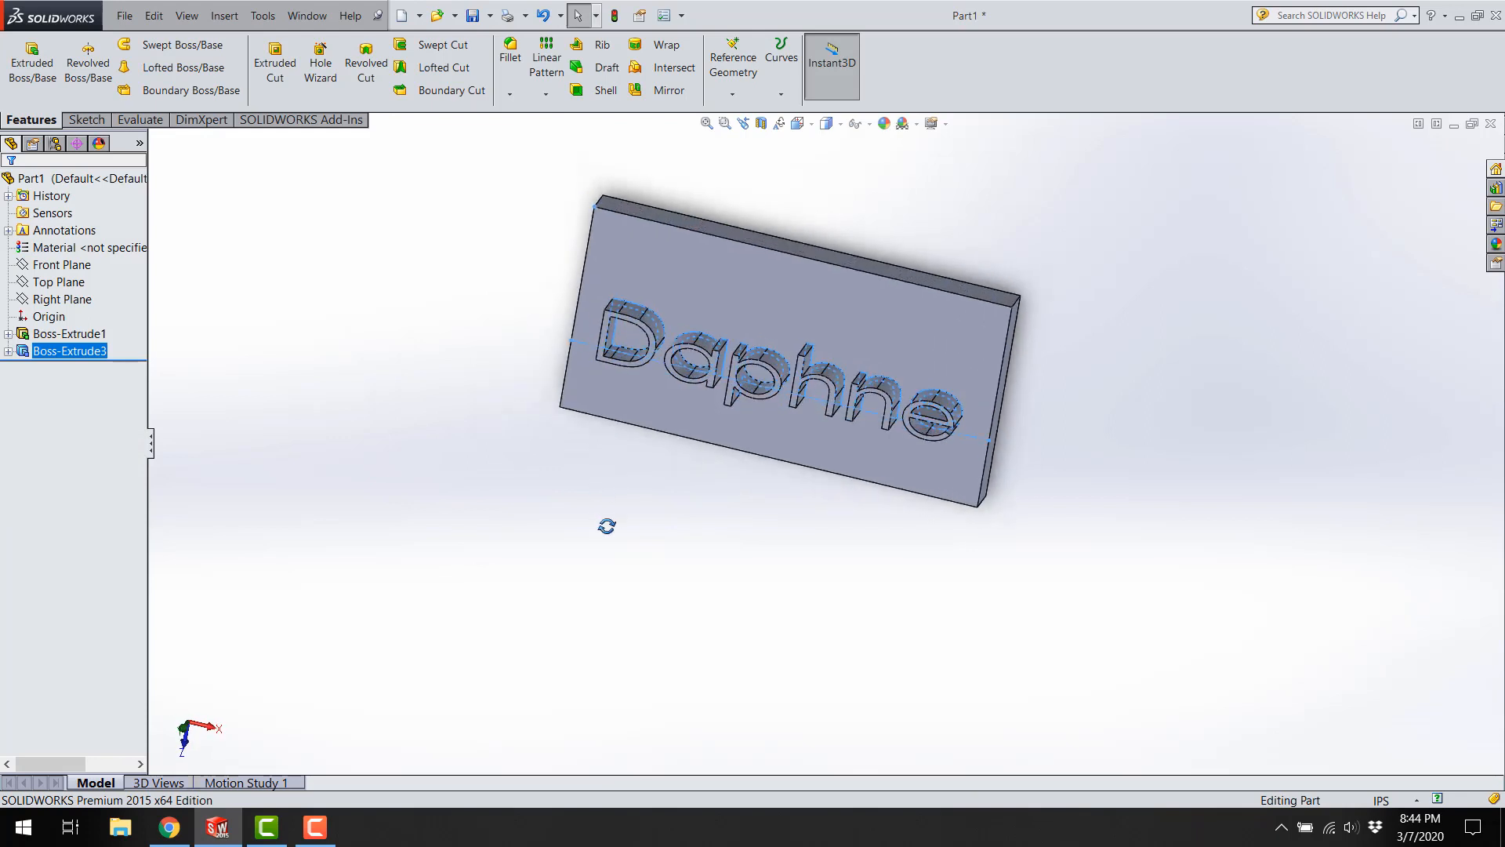